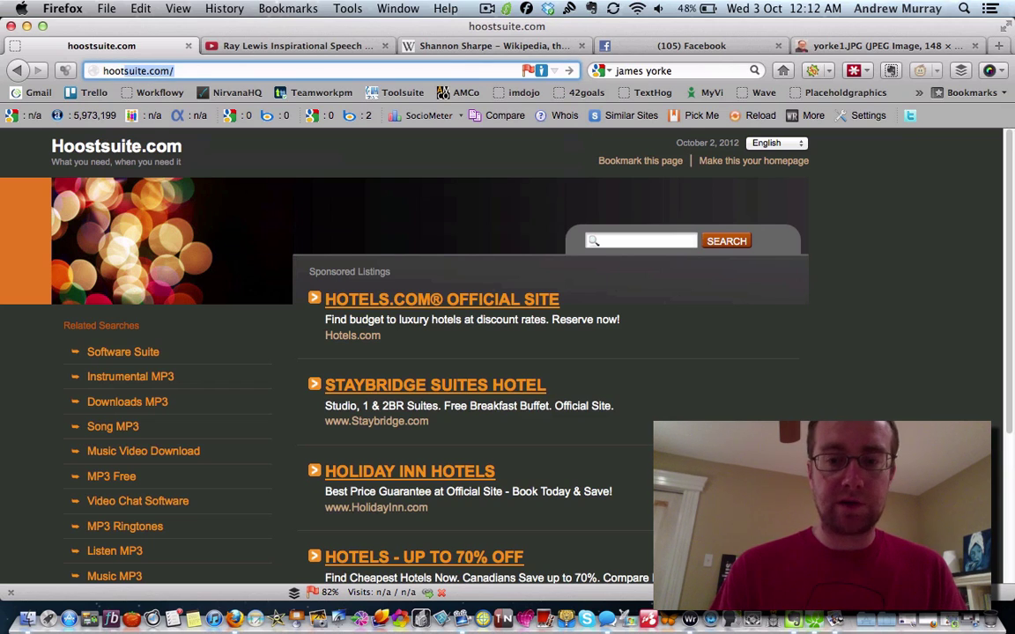
Step: Log in to HootSuite using LastPass AutoFill and dismiss the Fresh HootSuite Features popup
key("Return")
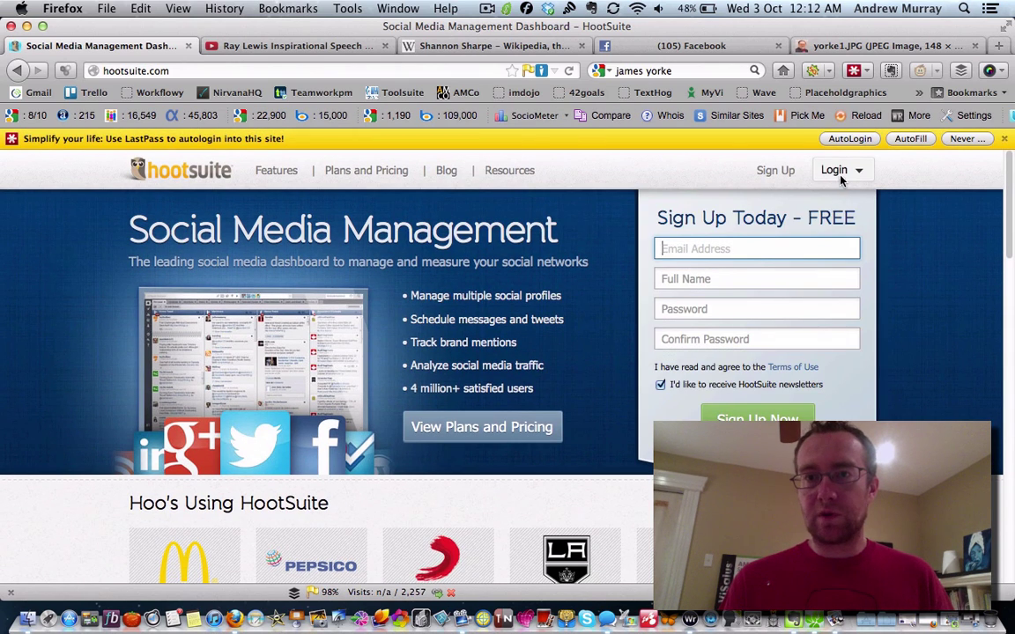
left_click(837, 172)
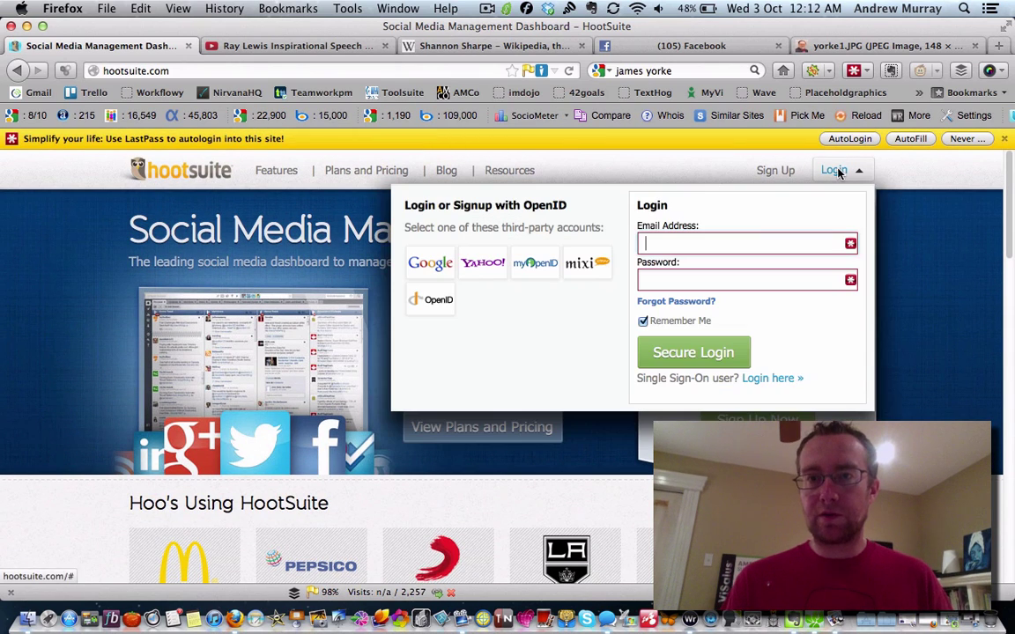
left_click(907, 141)
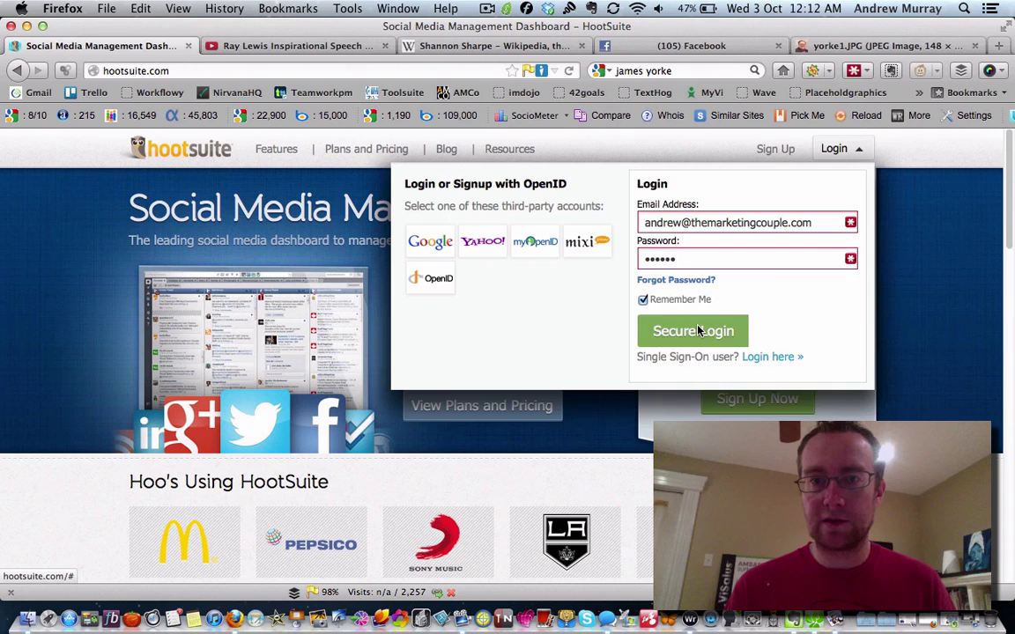
left_click(696, 332)
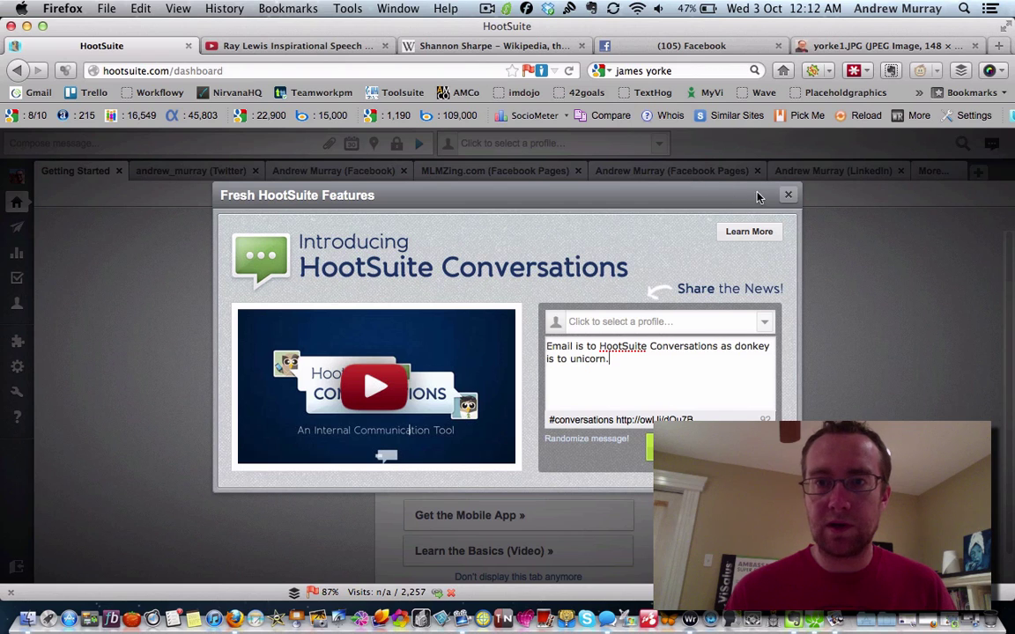
left_click(788, 196)
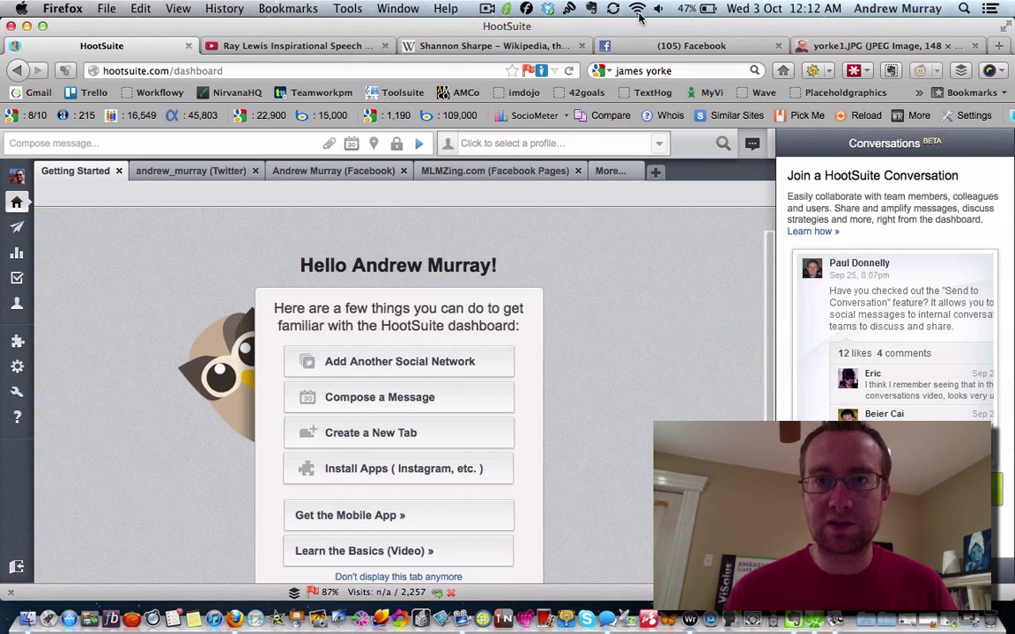
Step: Close the Facebook photo viewer, view your profile, then return to and scroll the News Feed
left_click(651, 50)
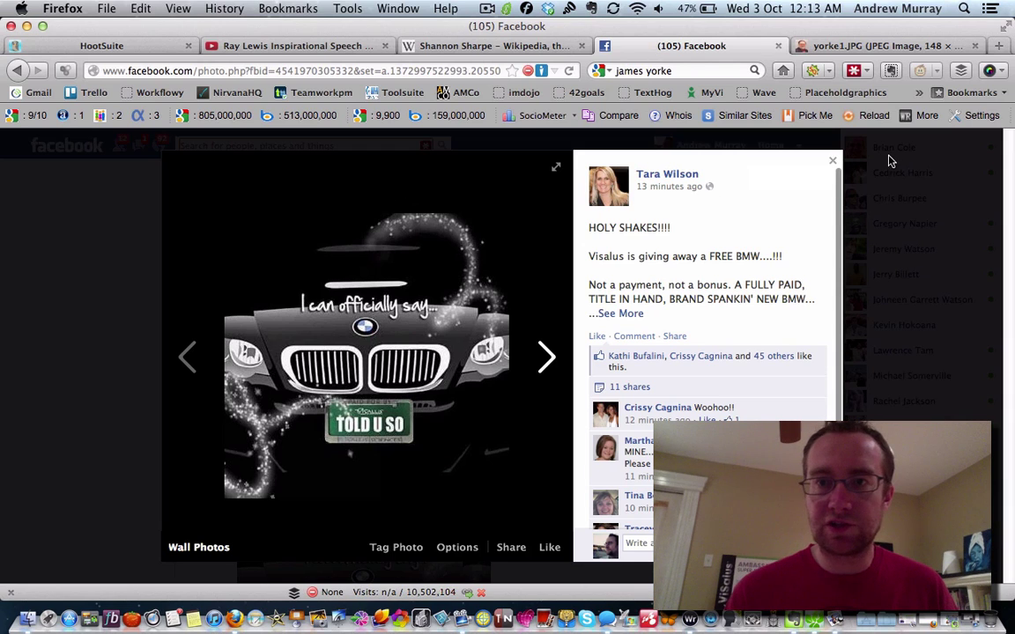
left_click(833, 165)
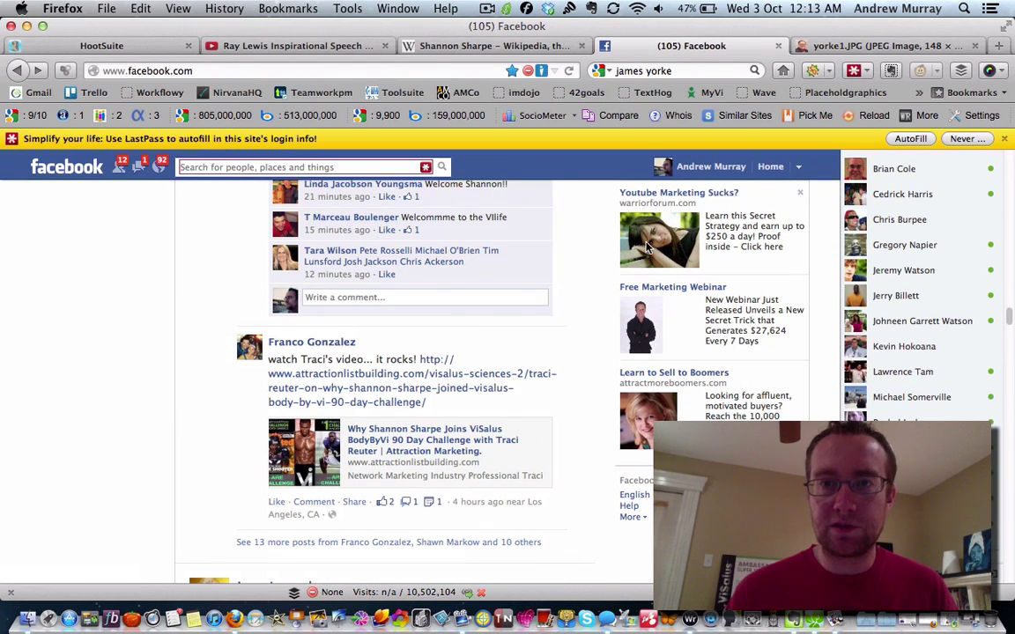
left_click(674, 166)
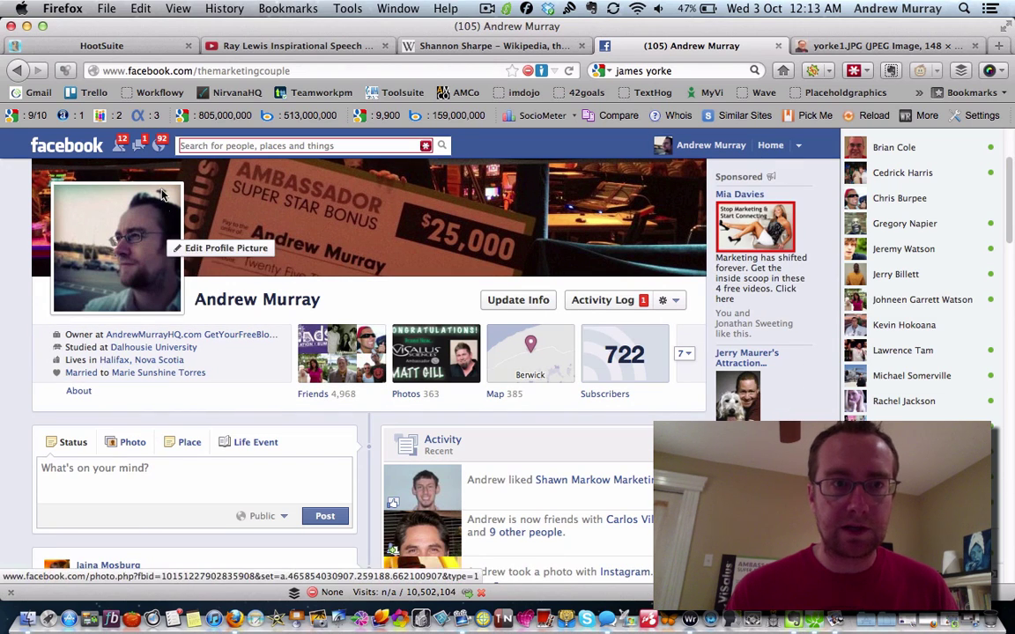
left_click(80, 150)
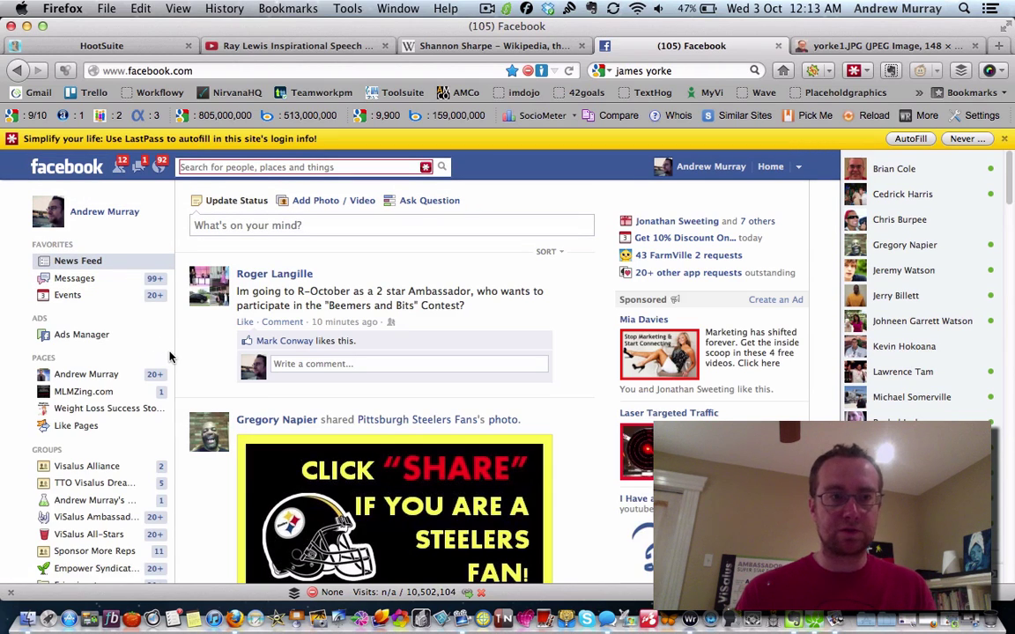
scroll(130, 449, "down", 3)
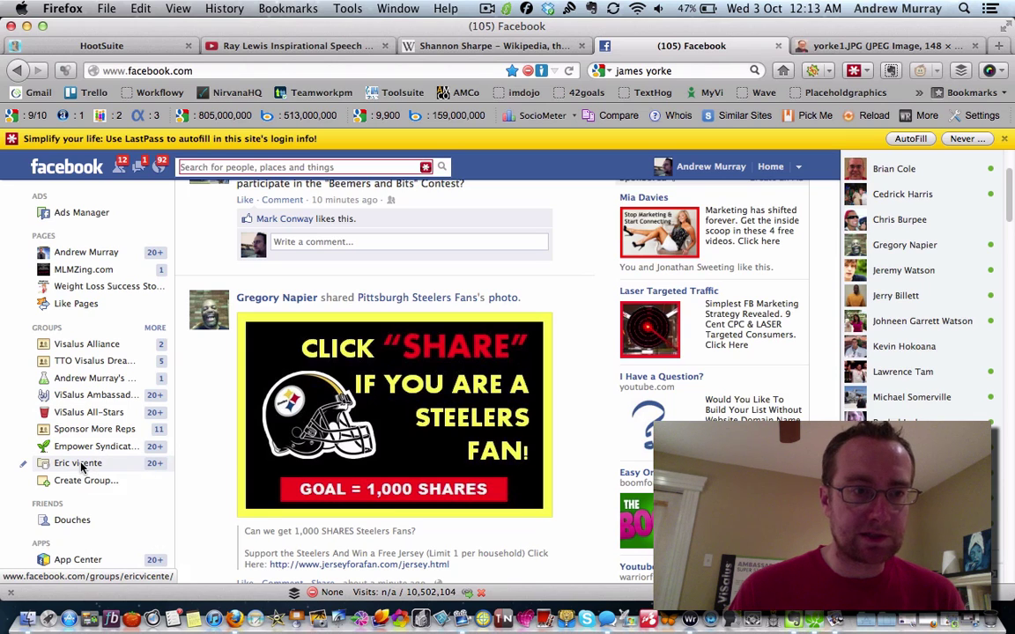
Step: Open the group from the sidebar and set its notifications to Off
left_click(81, 466)
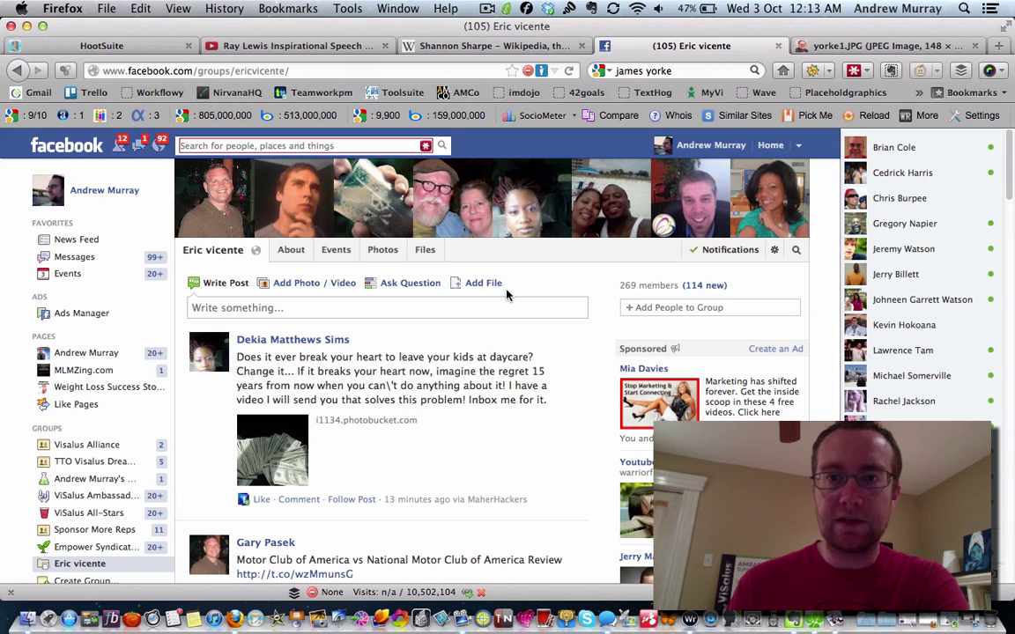
left_click(720, 251)
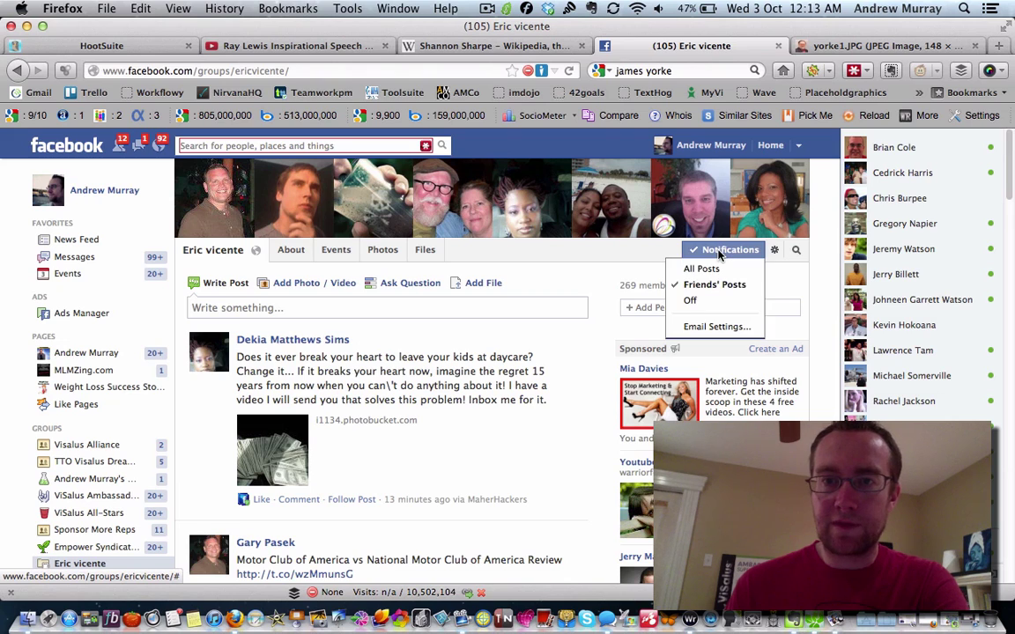
left_click(691, 300)
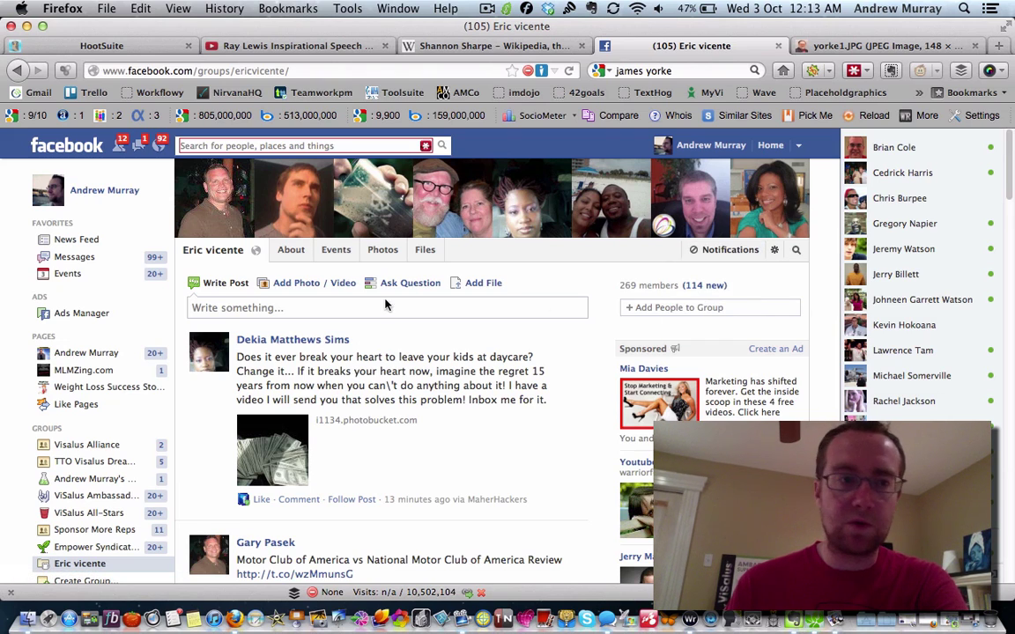
Step: Show the full Groups list, then switch to the Shannon Sharpe Wikipedia article
scroll(104, 546, "down", 3)
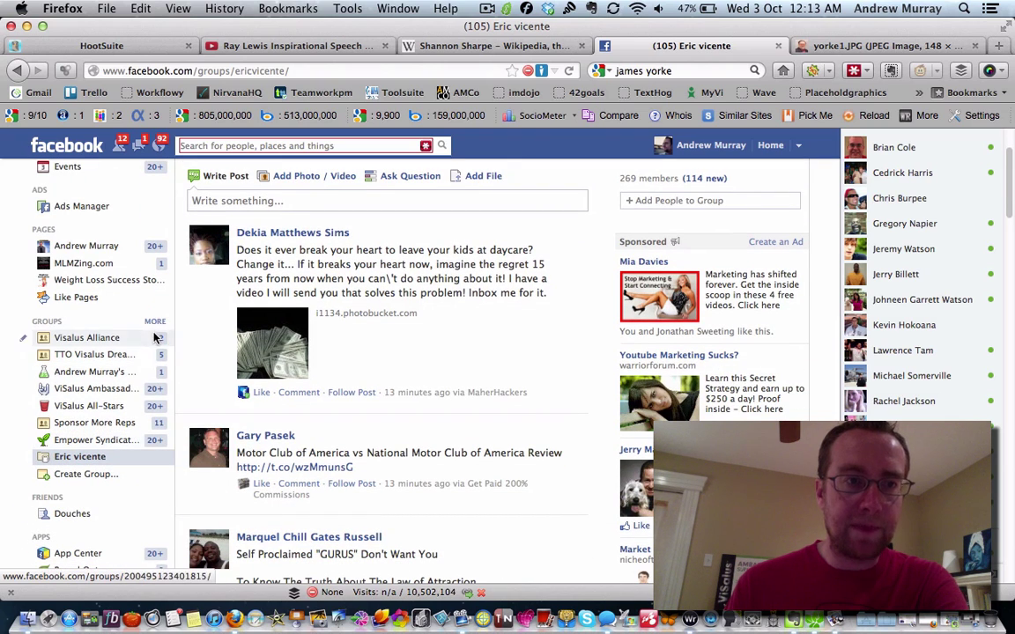
left_click(156, 322)
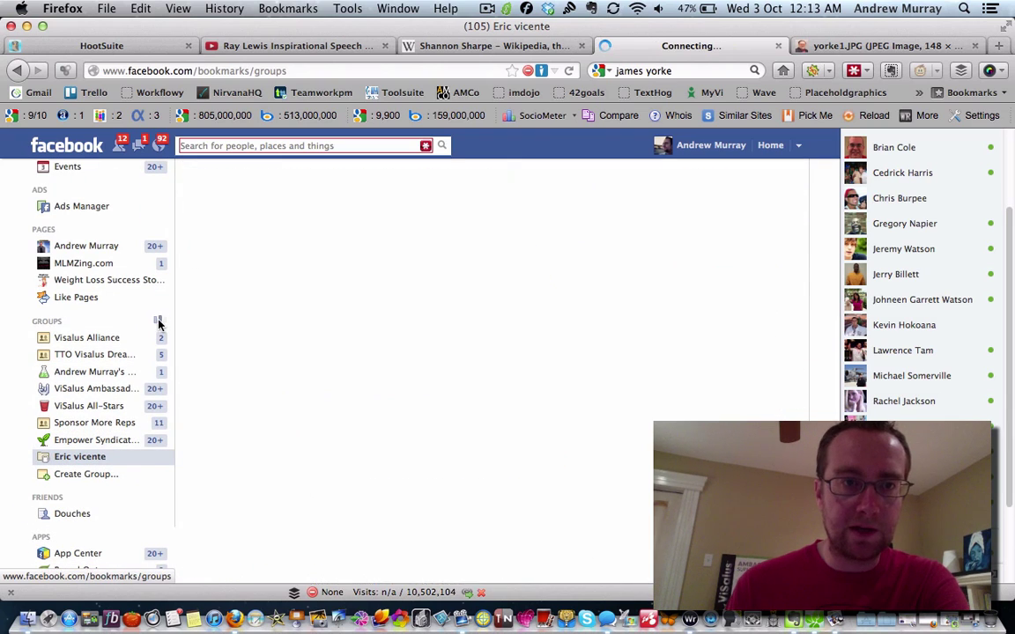
scroll(158, 326, "down", 5)
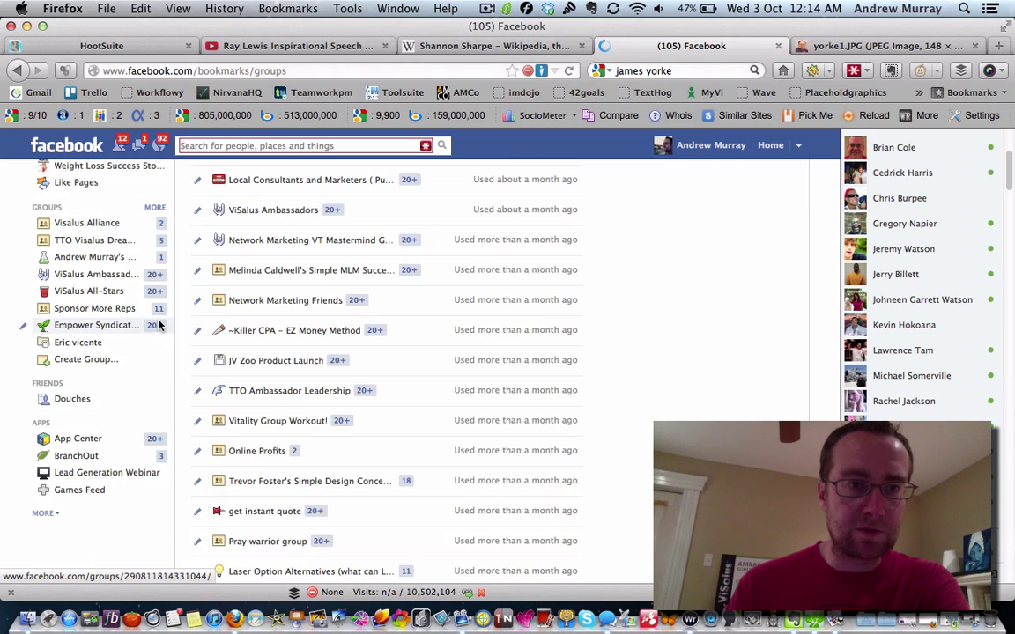
scroll(445, 348, "up", 5)
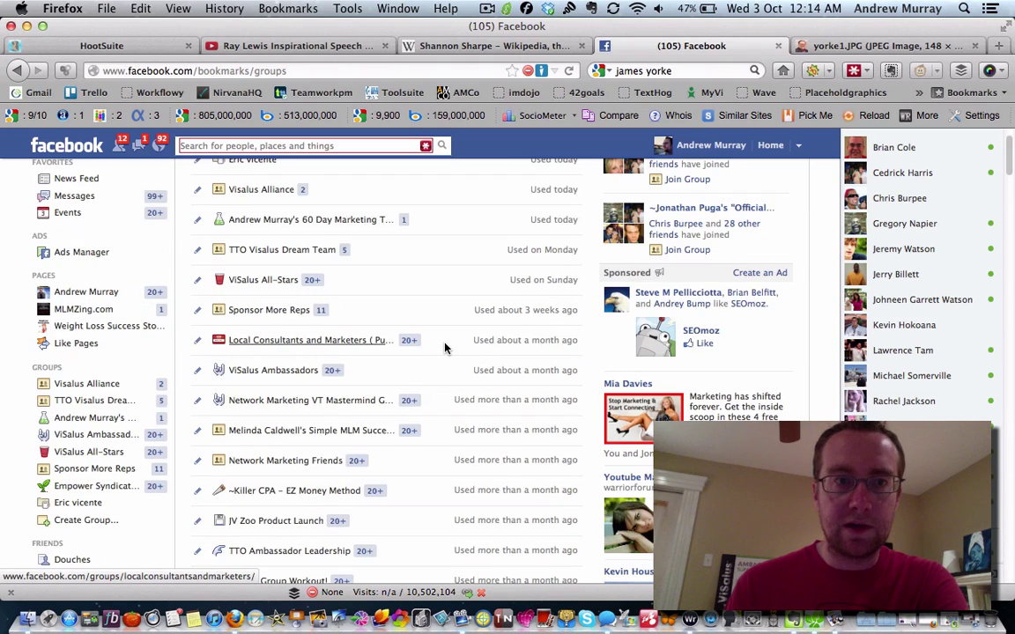
left_click(523, 46)
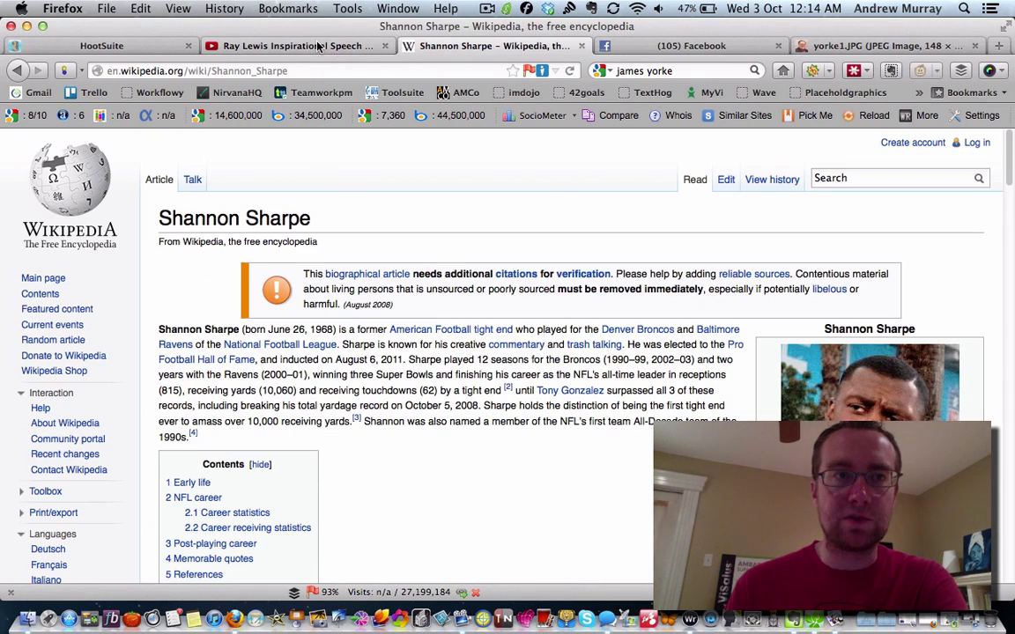
Step: Return to the HootSuite dashboard and scroll through the full profile selector list
left_click(290, 46)
left_click(157, 46)
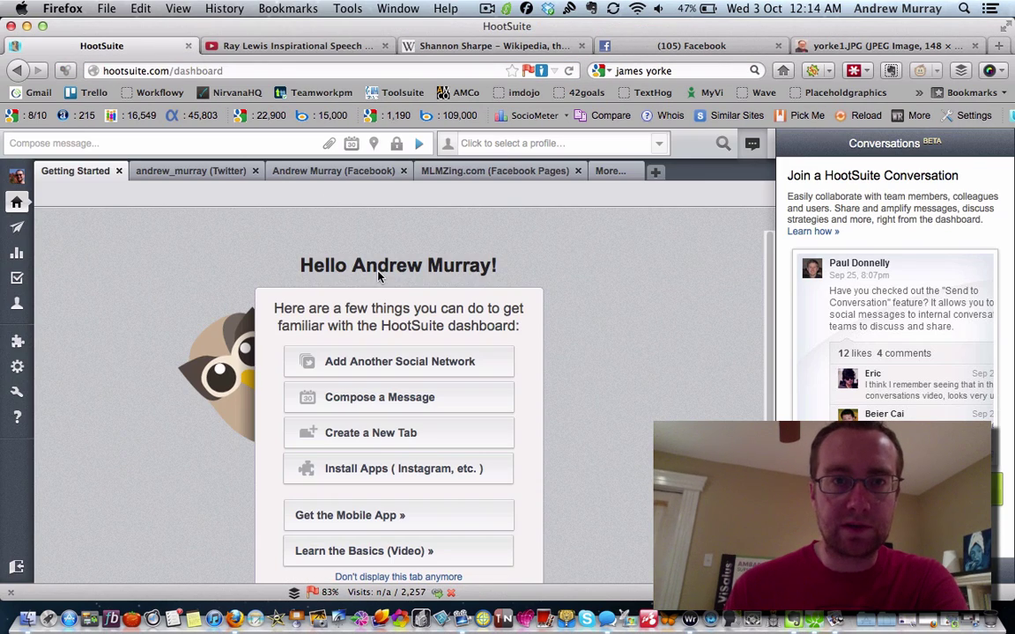
left_click(452, 146)
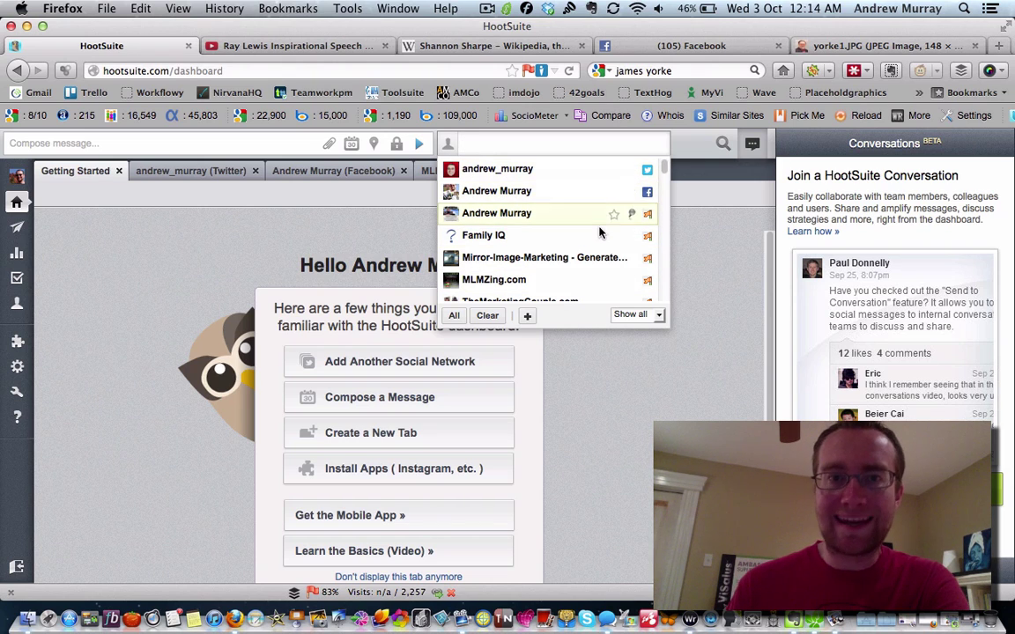
scroll(603, 277, "down", 10)
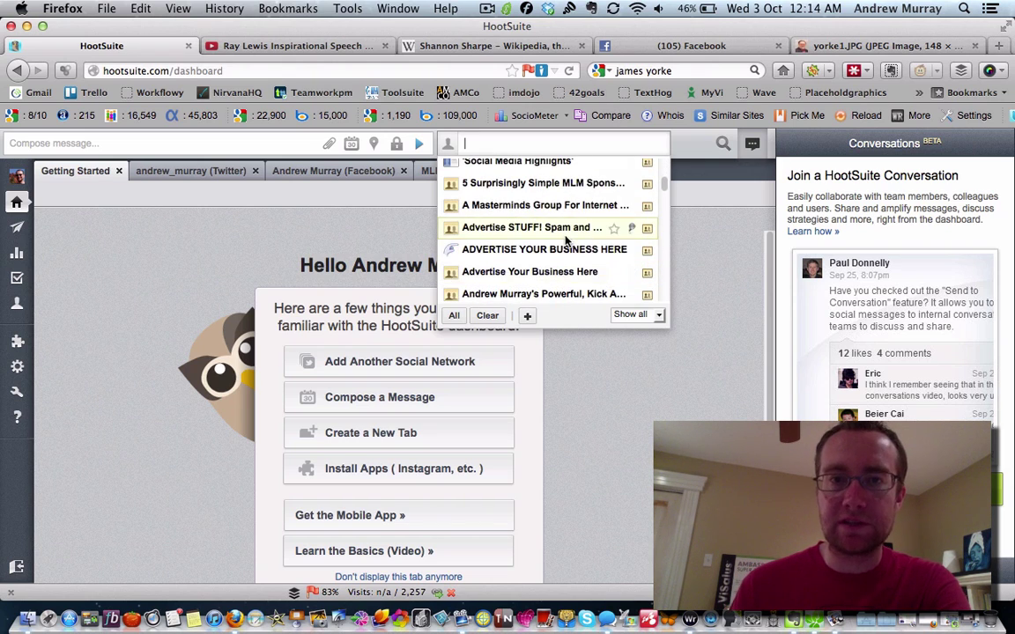
scroll(567, 240, "down", 5)
scroll(566, 240, "down", 5)
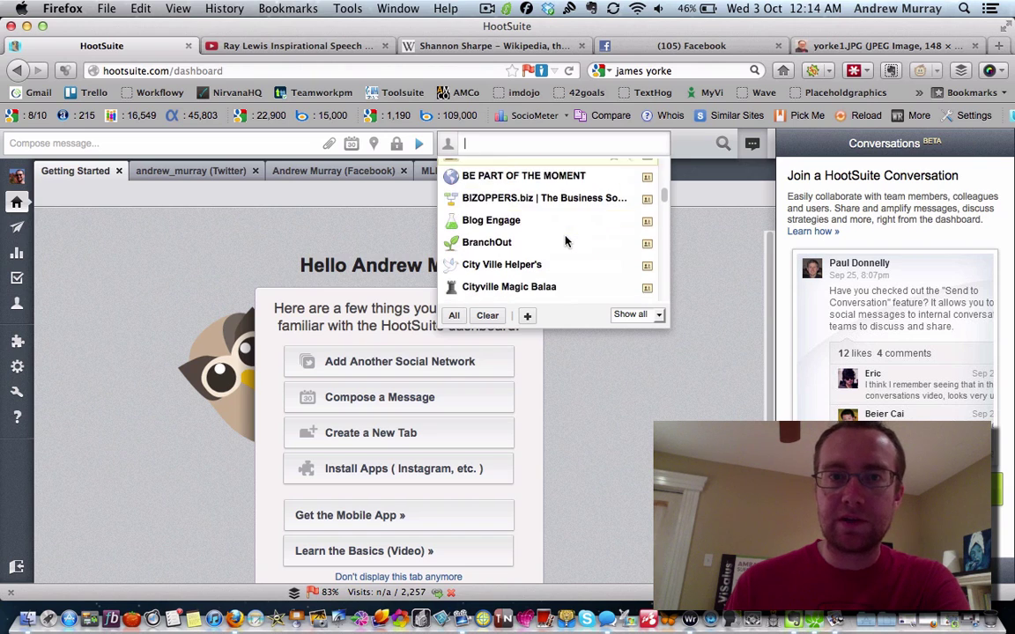
scroll(566, 240, "down", 8)
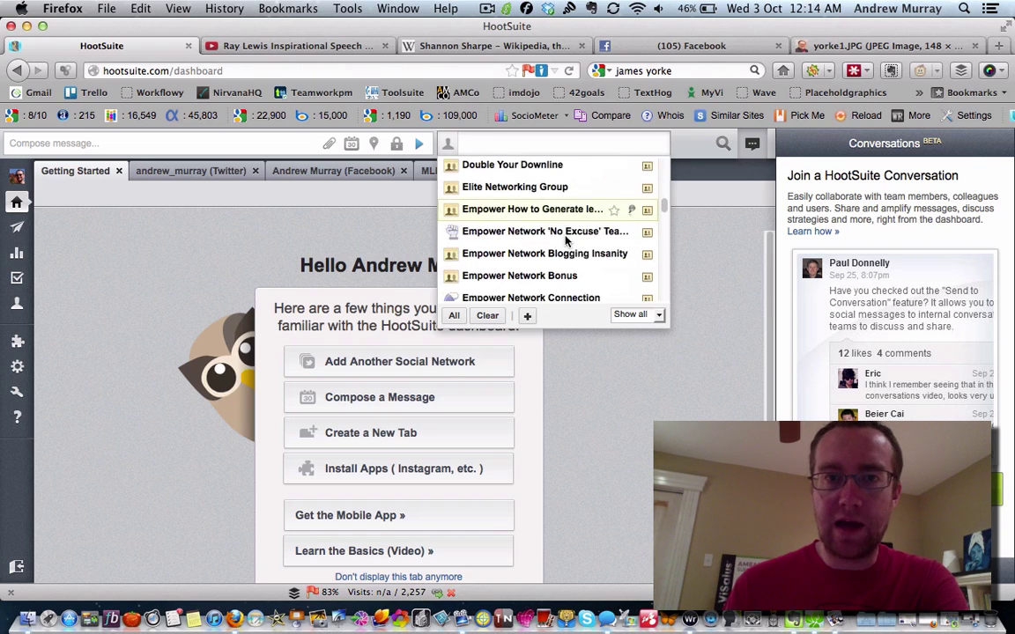
scroll(567, 239, "down", 8)
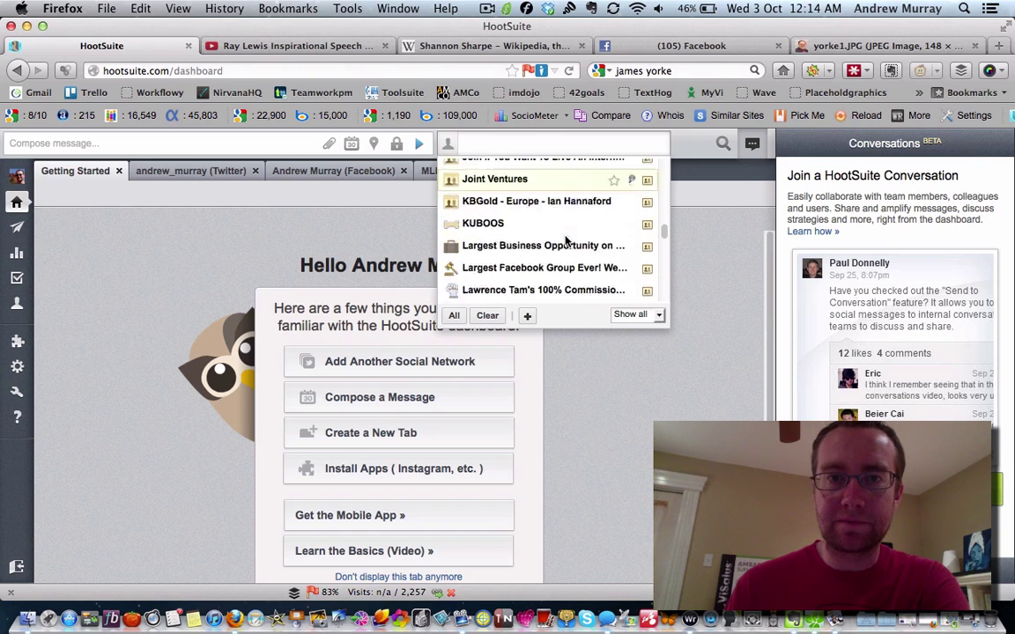
scroll(567, 240, "down", 8)
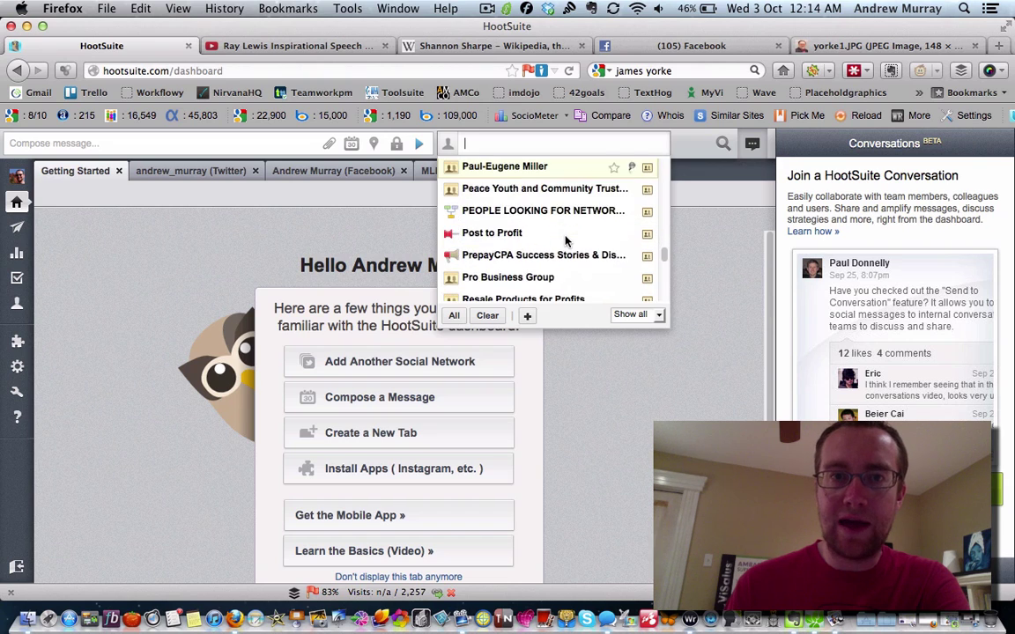
scroll(567, 240, "down", 8)
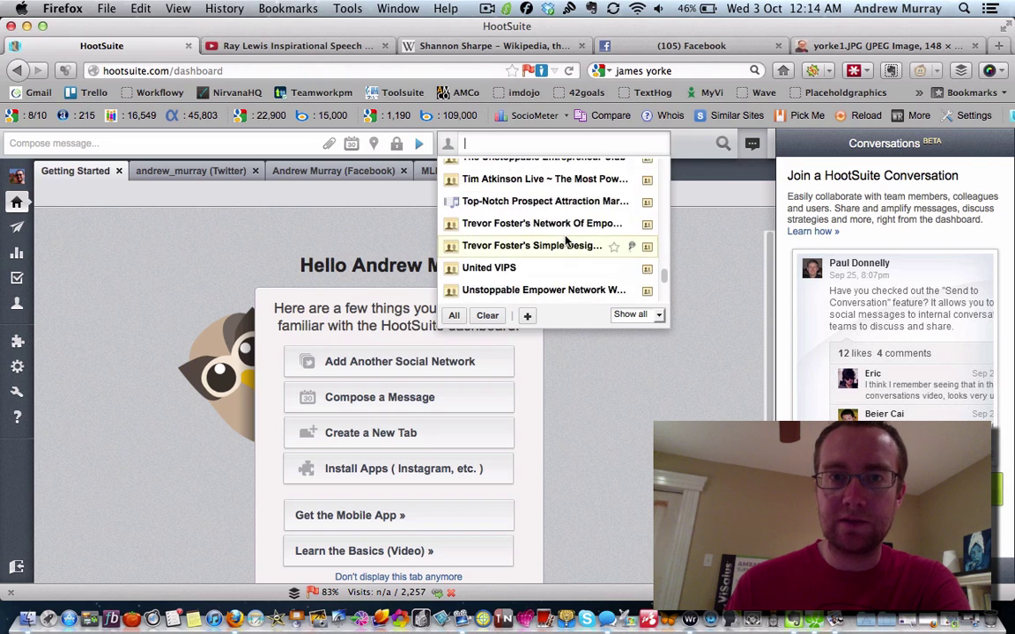
scroll(565, 238, "down", 5)
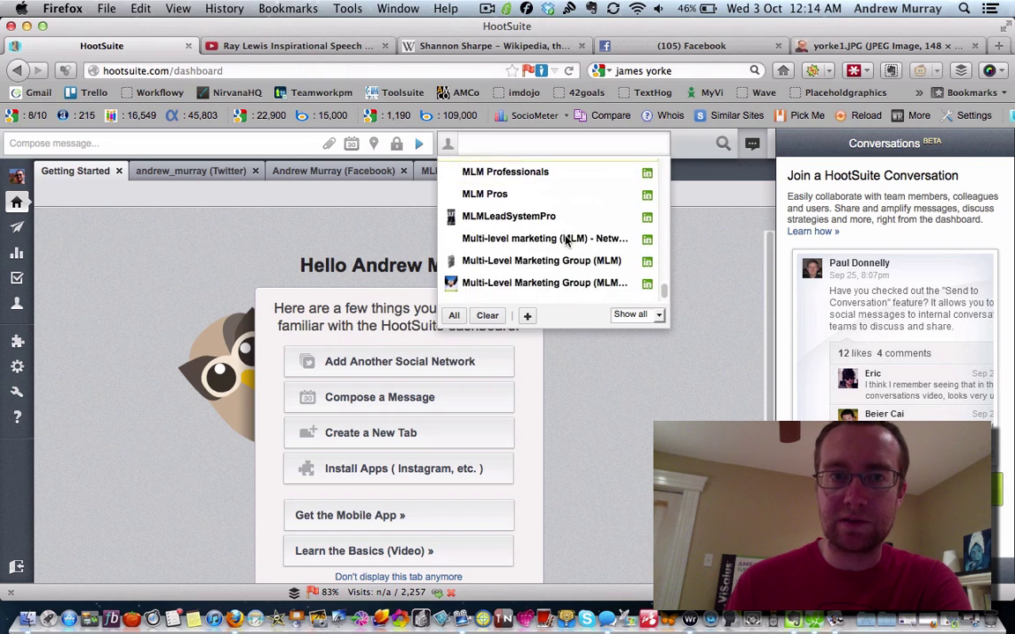
left_click(266, 242)
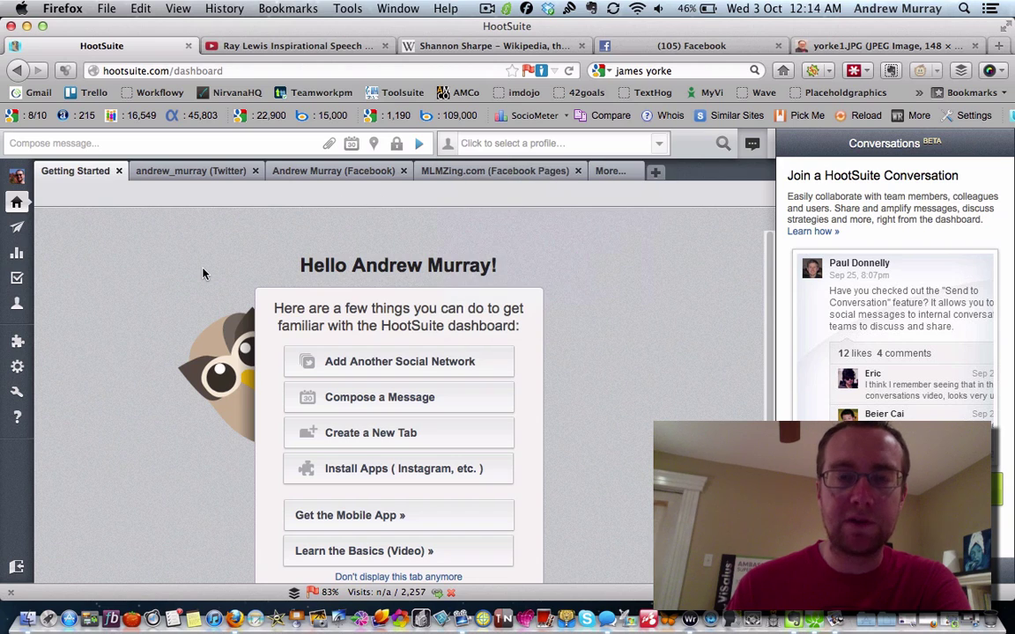
Step: Reopen the profile selector to check which social profiles can be posted to, then close it
double_click(595, 139)
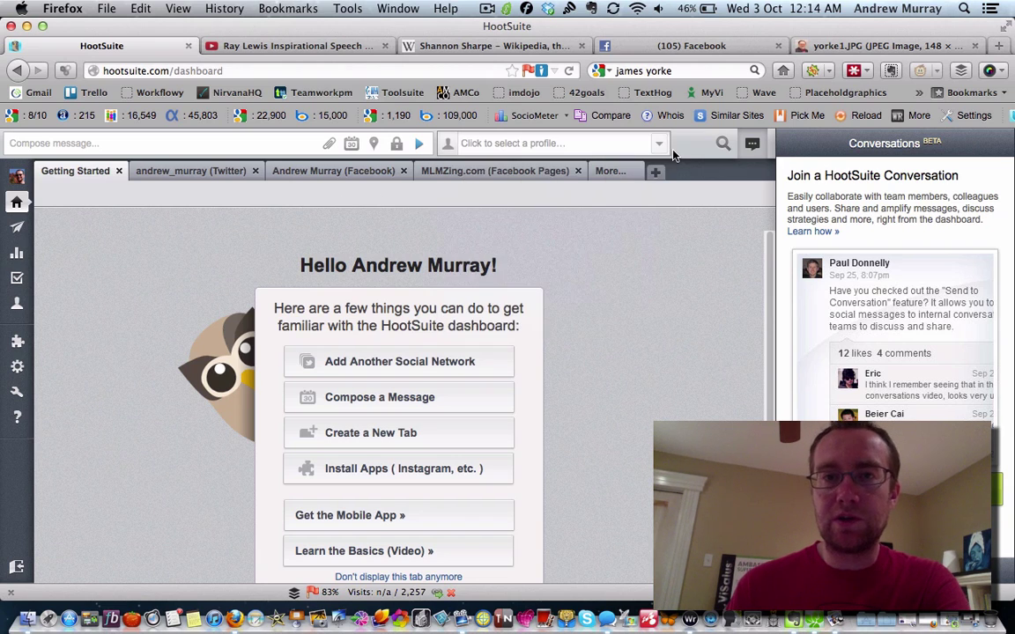
left_click(594, 139)
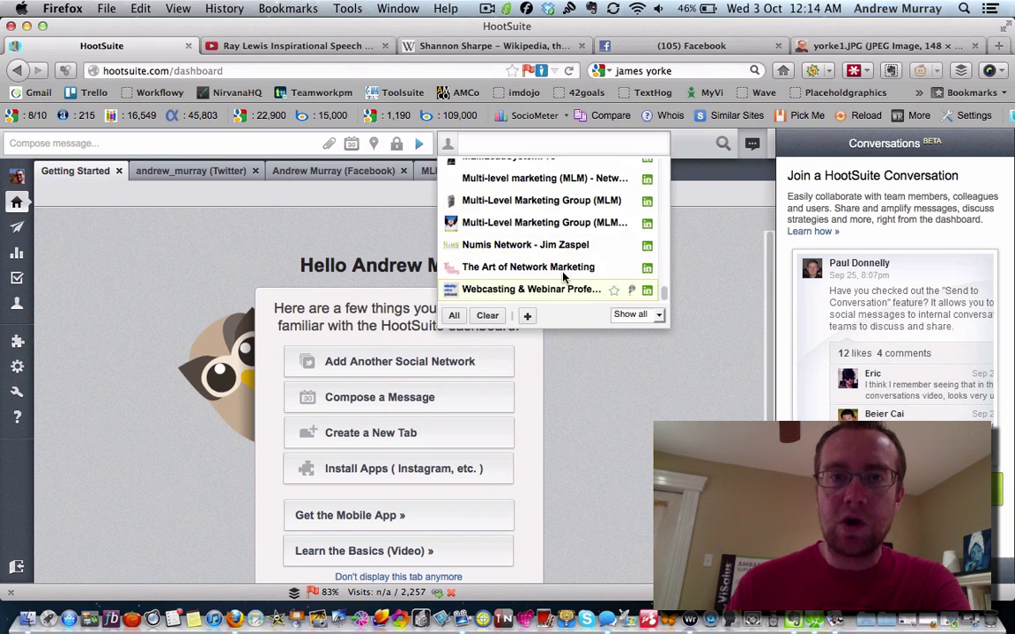
left_click(710, 288)
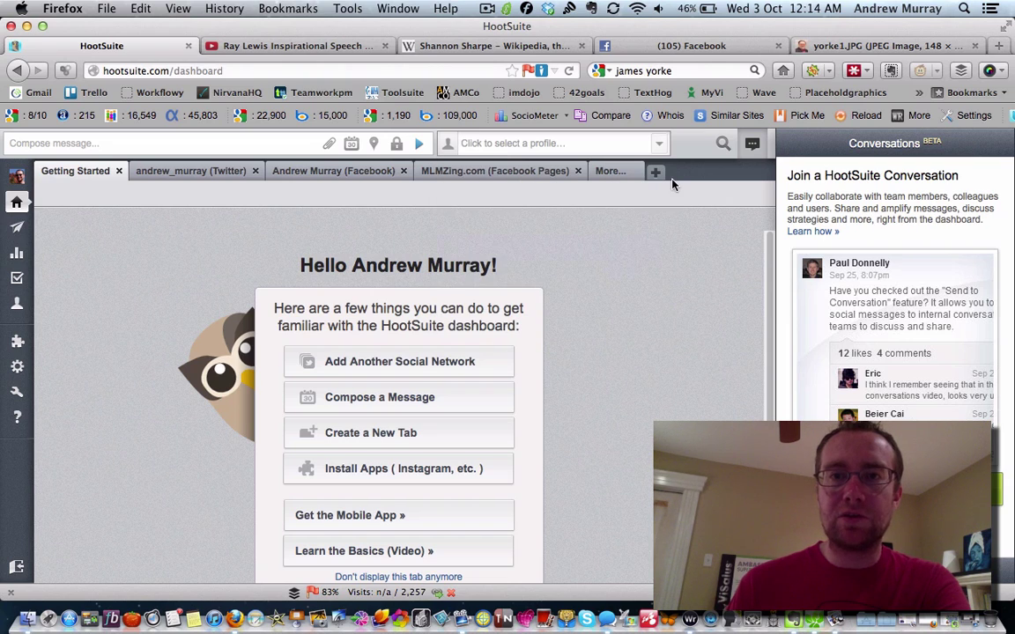
left_click(597, 143)
scroll(557, 217, "up", 3)
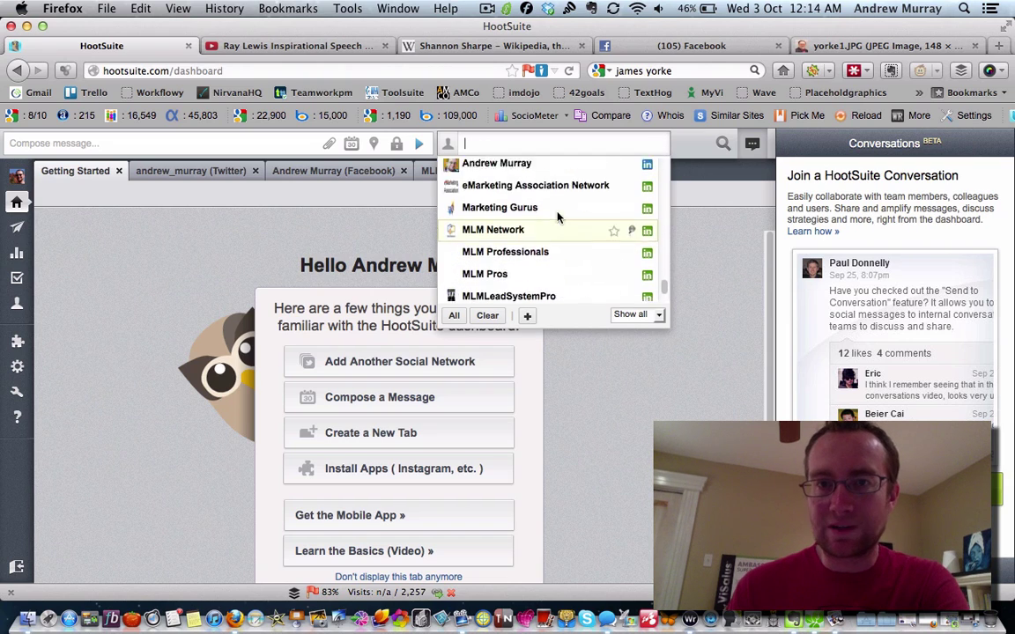
scroll(557, 216, "up", 3)
scroll(557, 217, "down", 3)
left_click(720, 266)
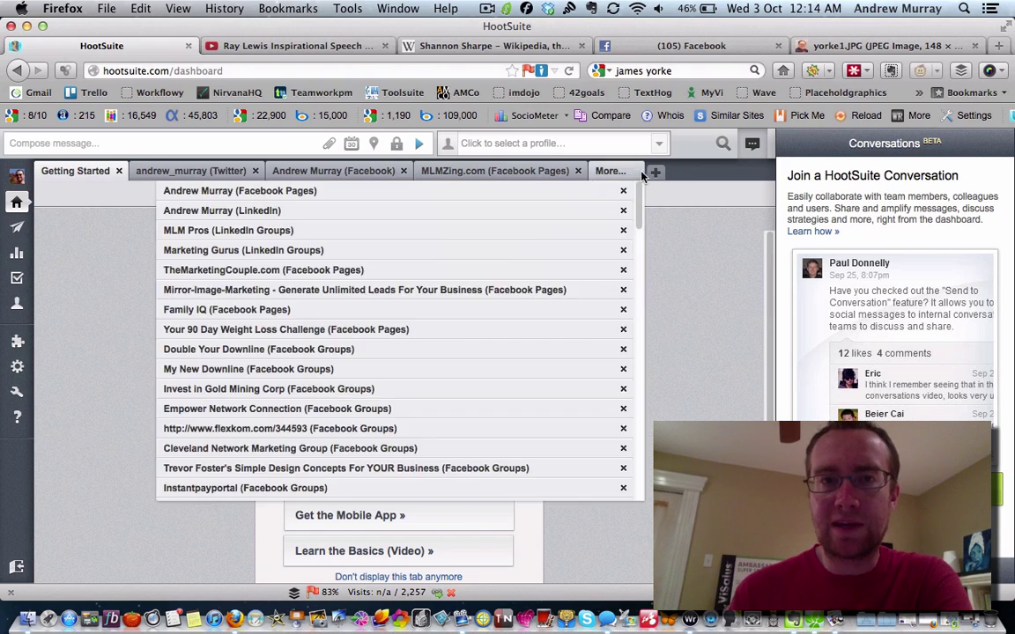
left_click(519, 148)
left_click(213, 257)
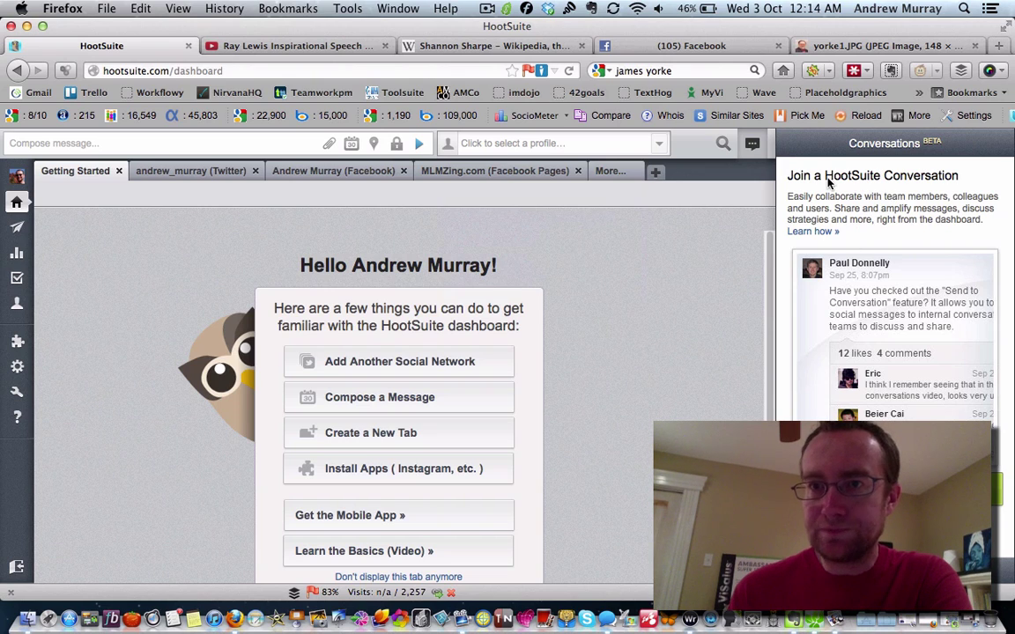
mouse_move(640, 173)
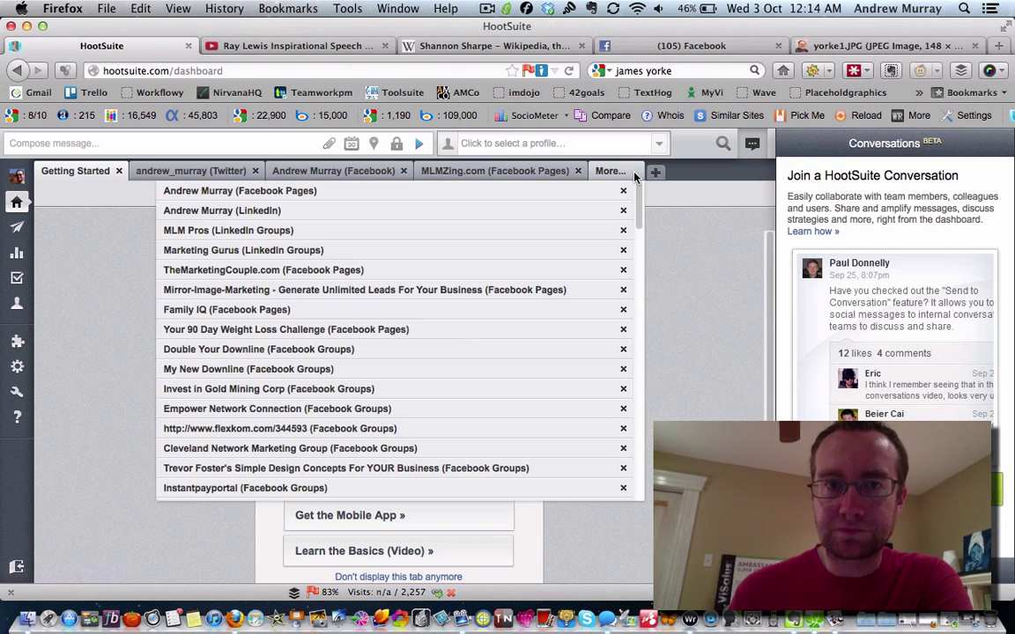
left_click(653, 171)
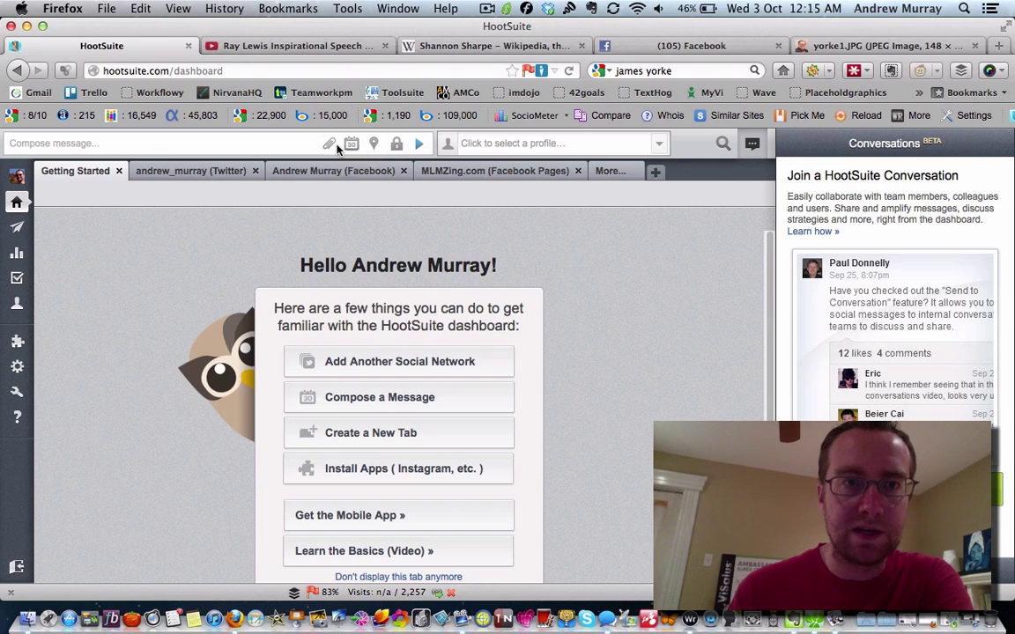
mouse_move(18, 275)
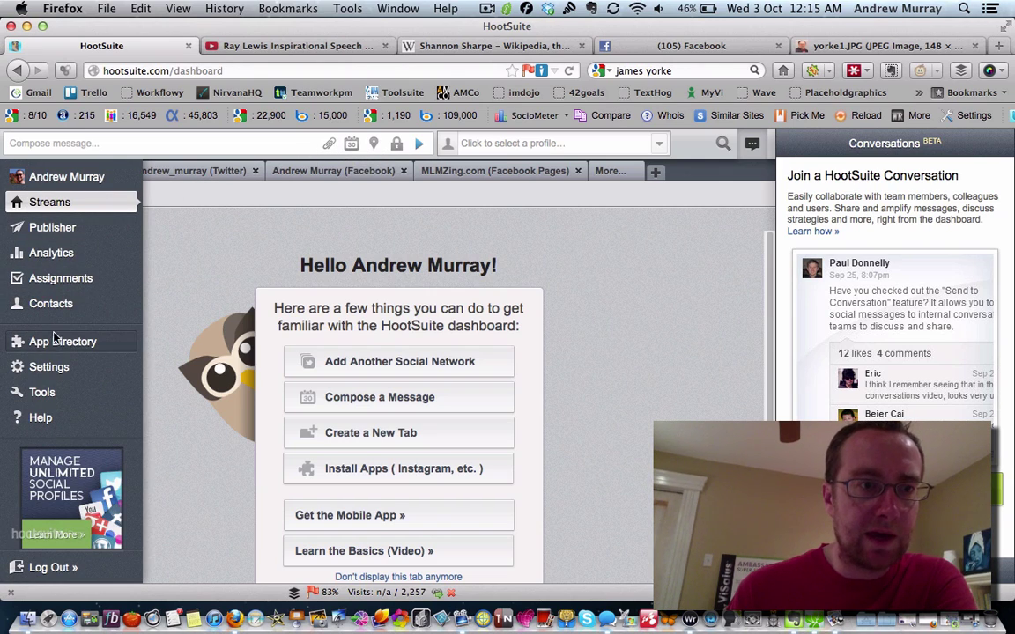
left_click(53, 367)
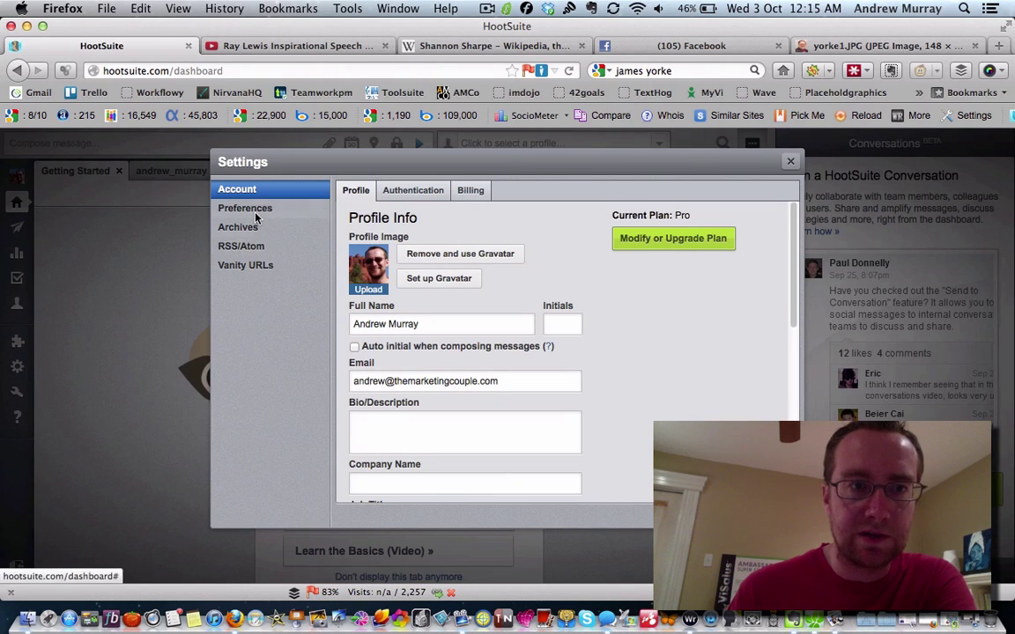
left_click(419, 194)
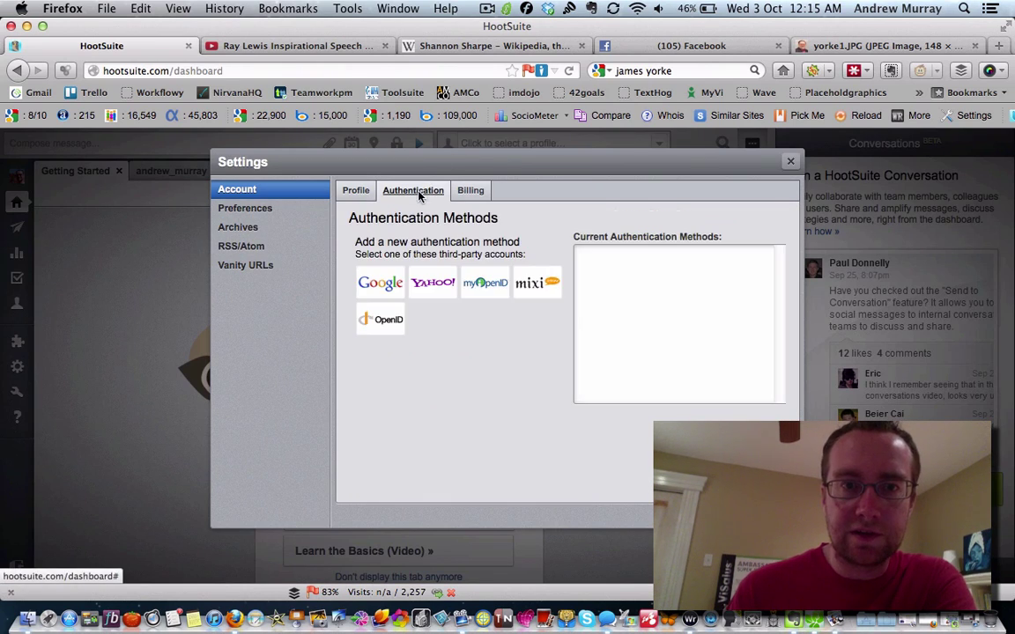
left_click(790, 164)
mouse_move(23, 396)
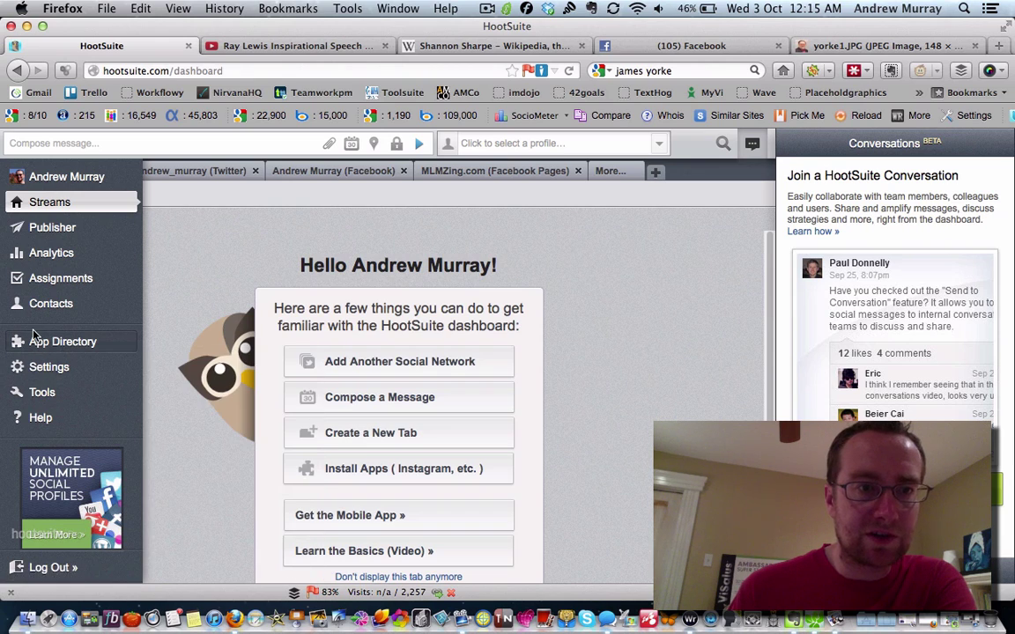
Step: Open Analytics' Ow.ly Click Summary and scroll through clicks by region, top referrers and popular links
left_click(35, 253)
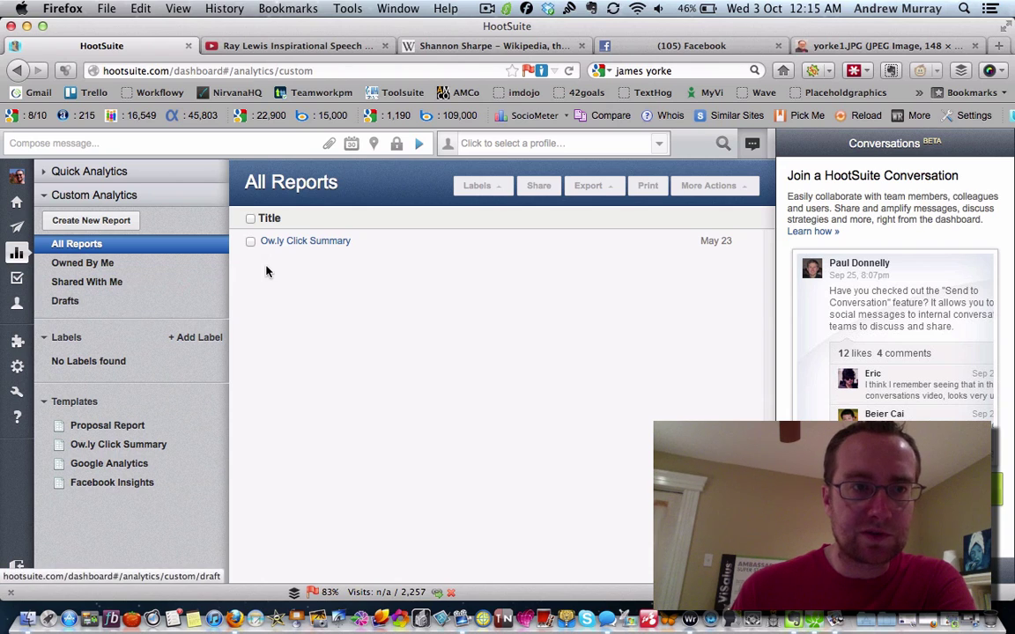
left_click(308, 242)
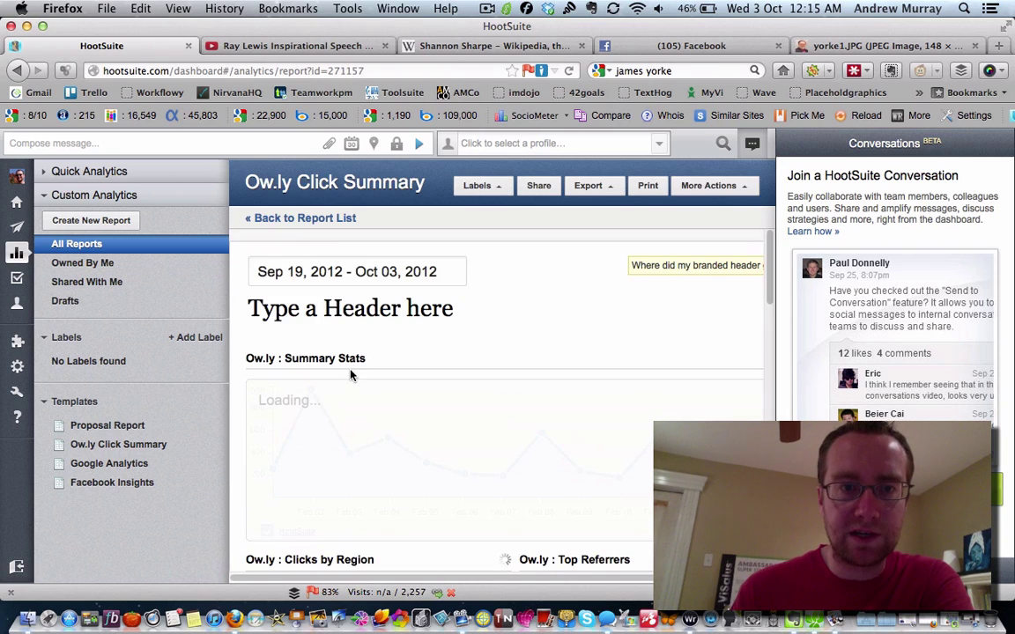
scroll(350, 374, "down", 6)
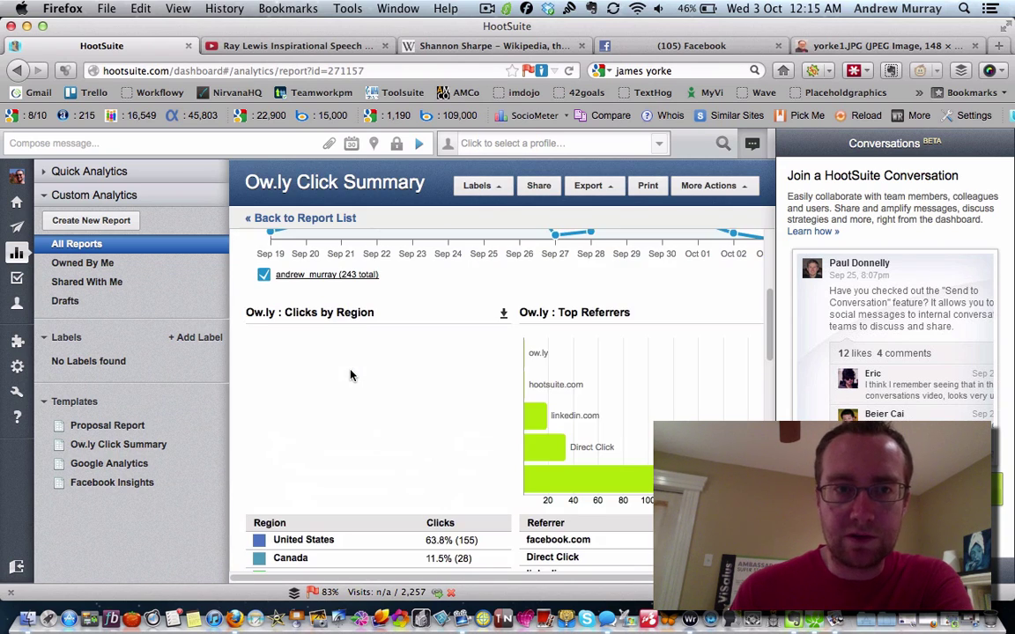
scroll(424, 419, "down", 2)
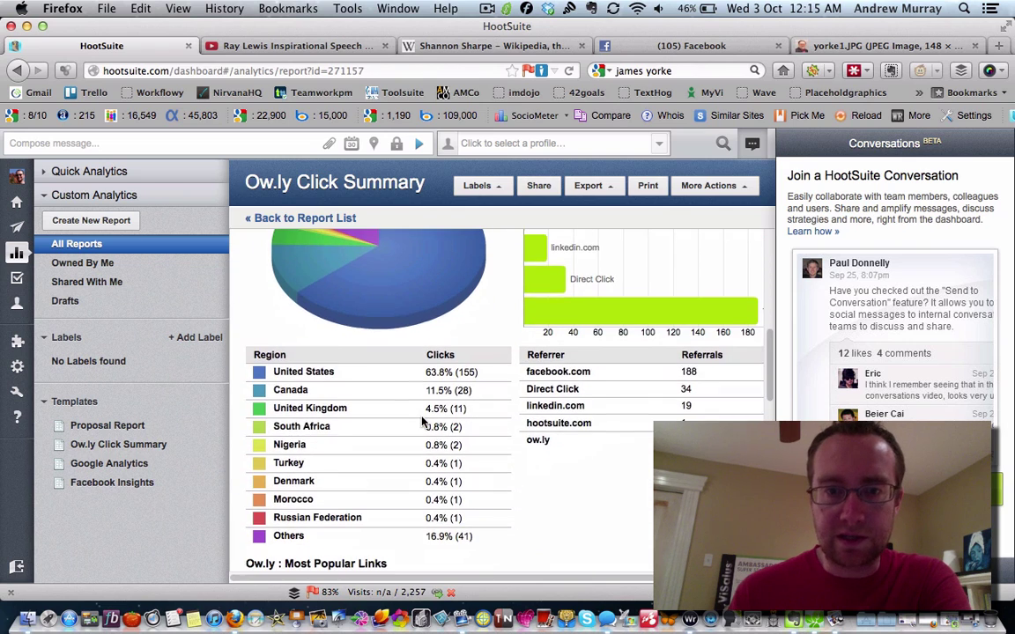
scroll(423, 422, "down", 2)
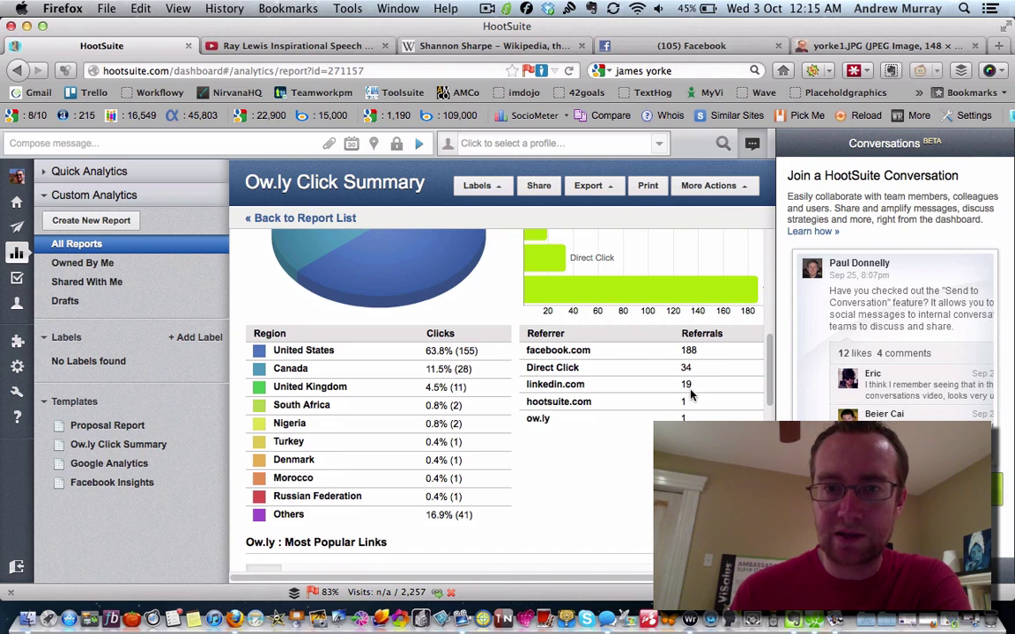
scroll(682, 393, "down", 3)
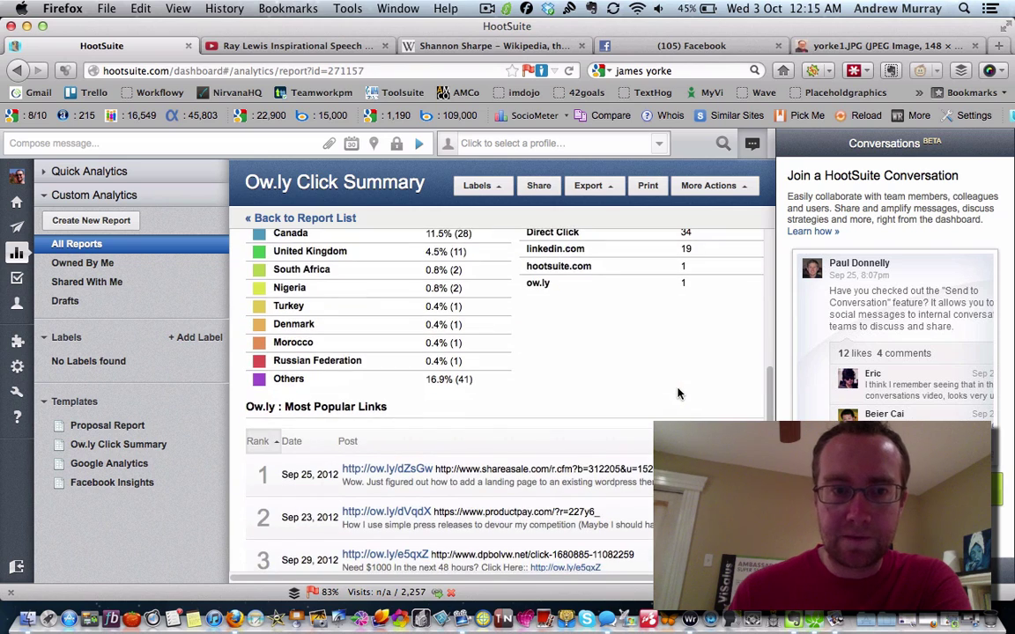
scroll(679, 394, "down", 3)
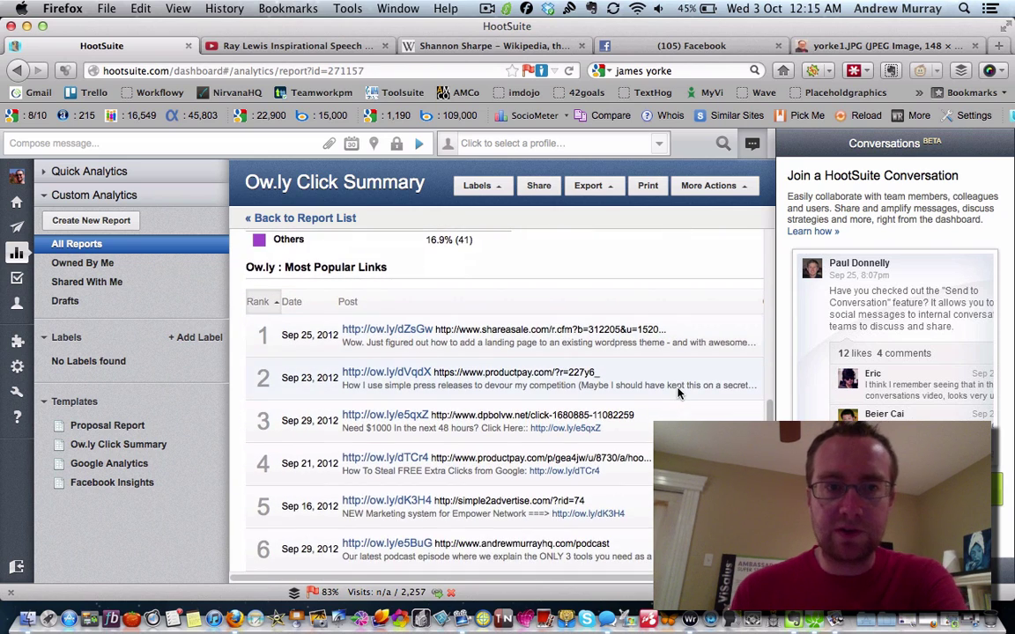
scroll(679, 394, "right", 3)
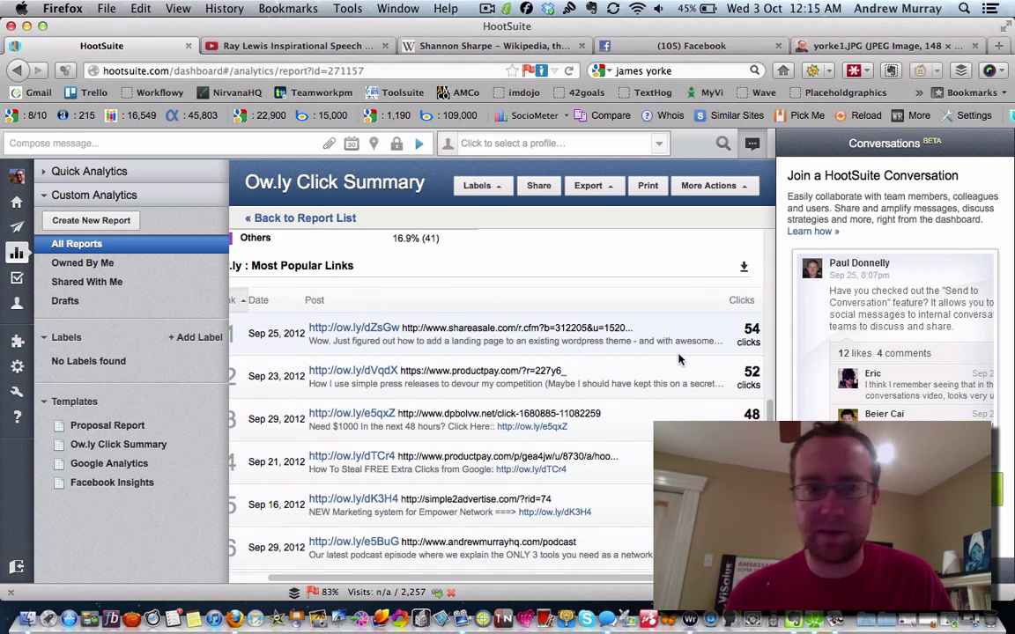
scroll(547, 385, "left", 3)
scroll(537, 385, "right", 3)
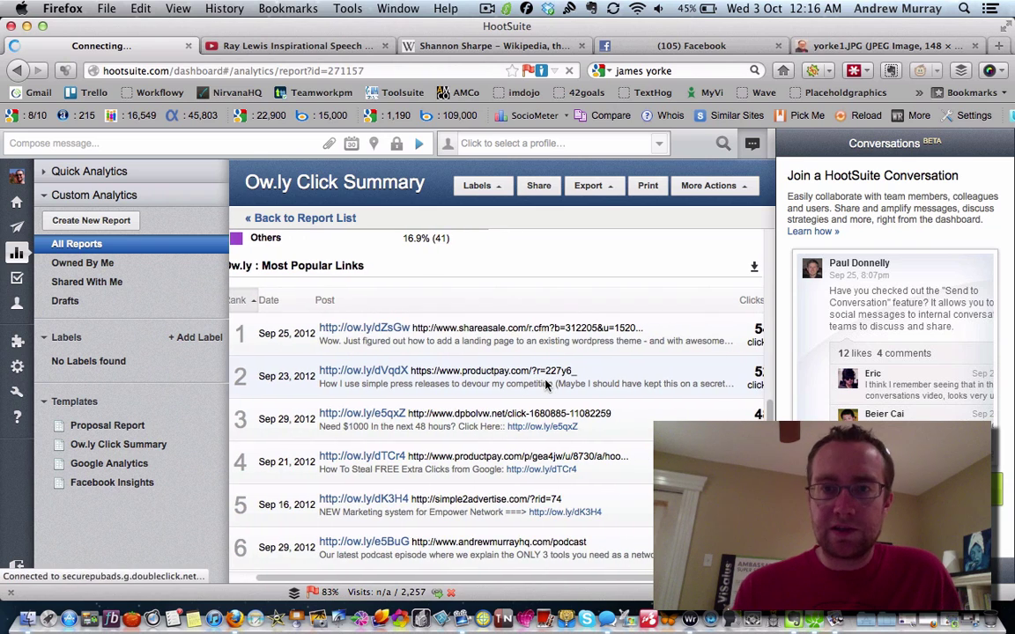
scroll(526, 385, "right", 1)
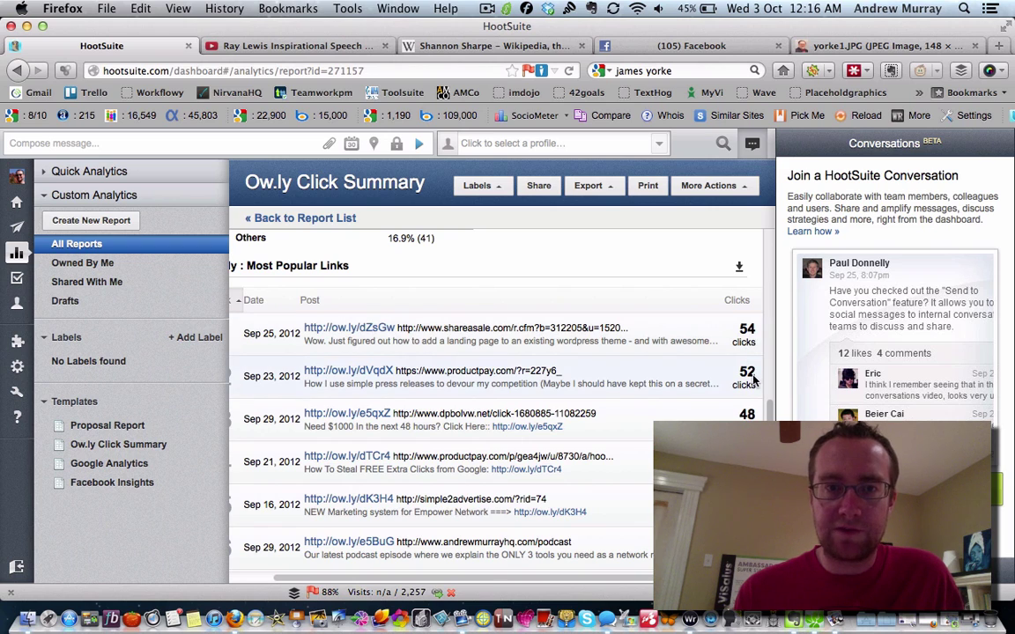
scroll(528, 381, "left", 1)
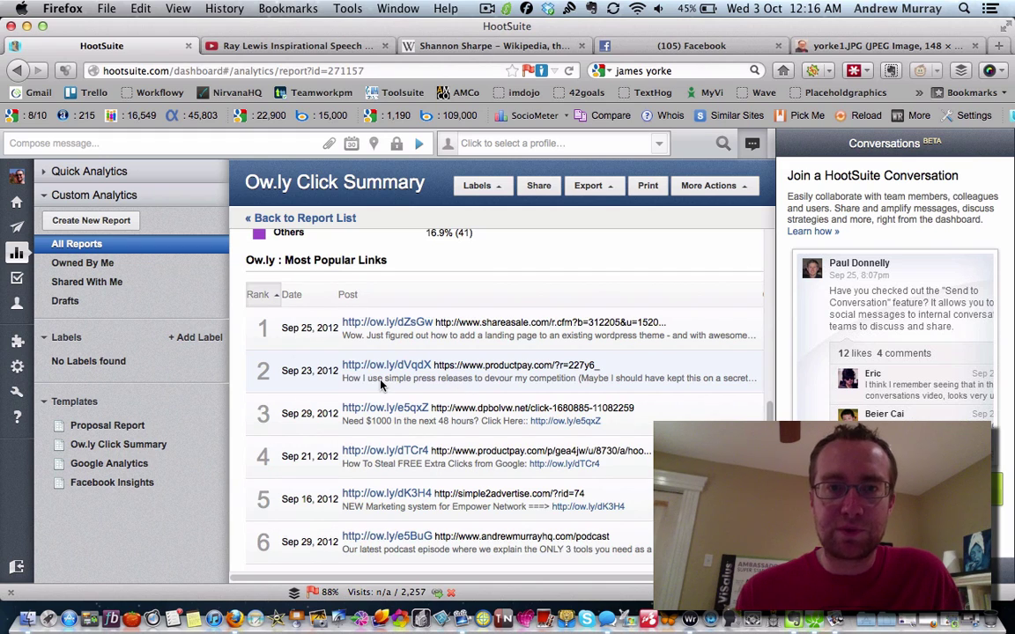
scroll(382, 385, "right", 1)
scroll(382, 385, "up", 1)
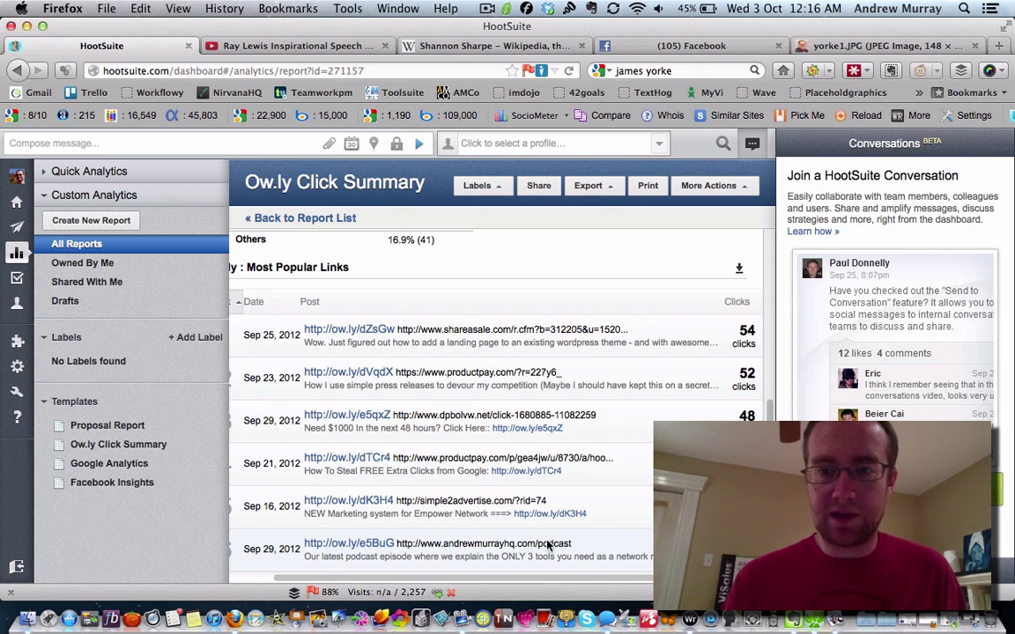
scroll(604, 550, "down", 3)
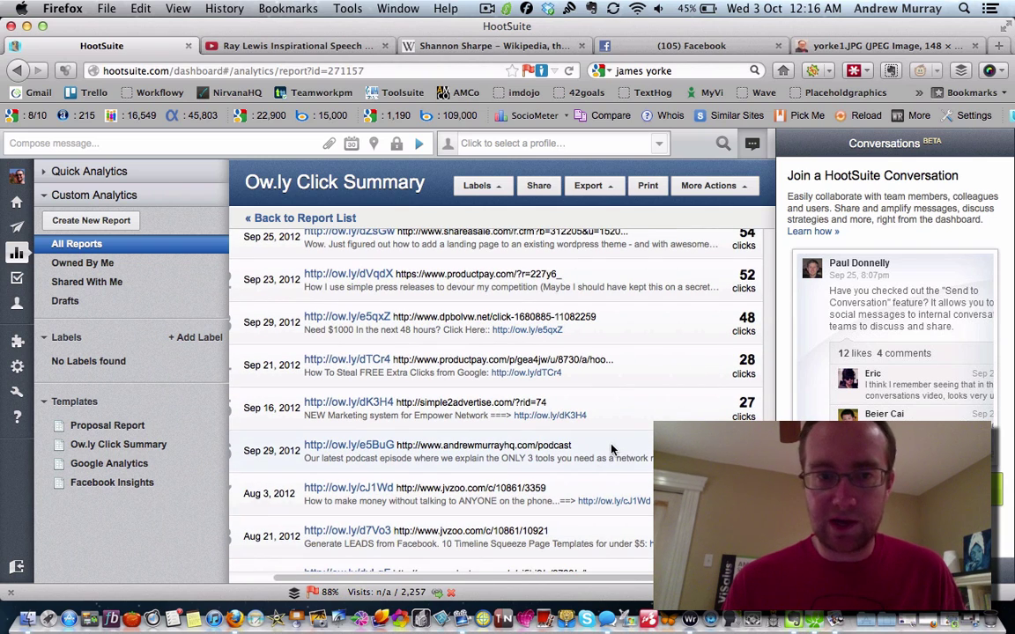
scroll(612, 450, "down", 6)
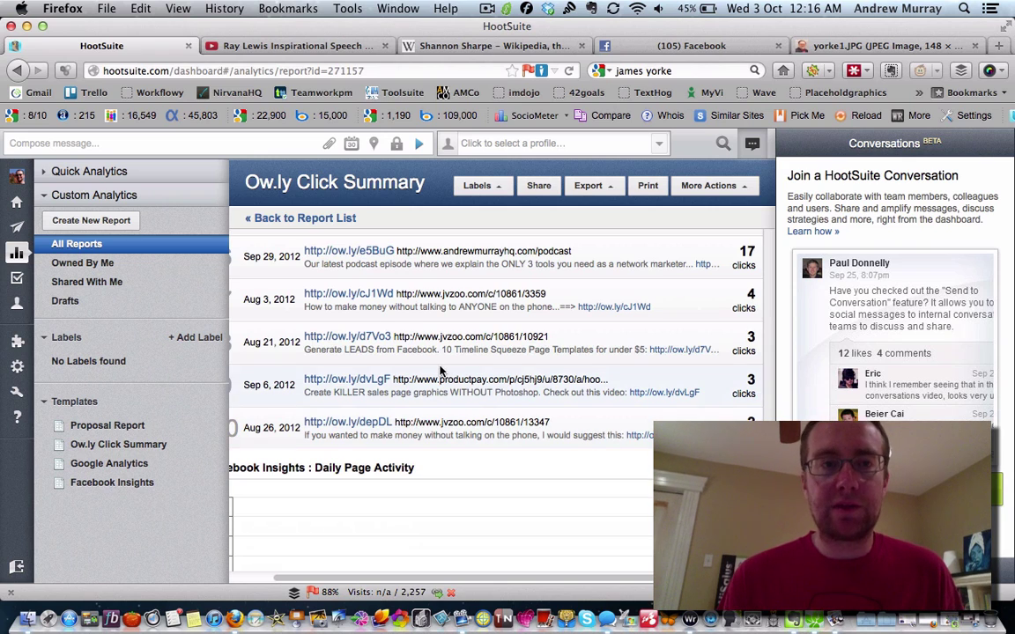
scroll(441, 371, "up", 10)
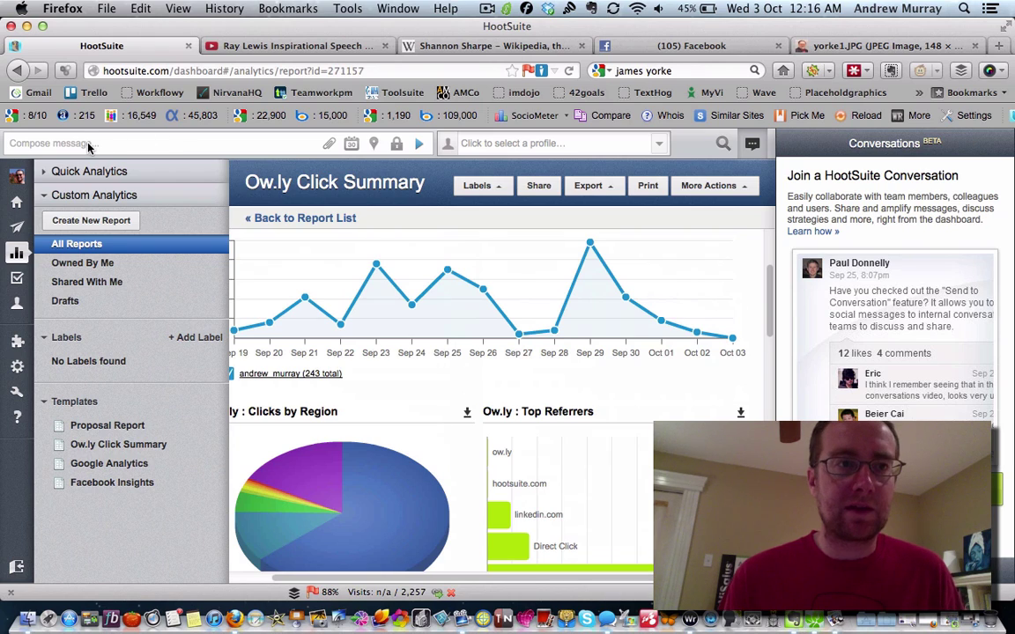
Step: Compose the message 'Lose Weight. NO MORE Diets. NO MORE Exercise…' ending 'without giving up your favorite foods...'
left_click(88, 146)
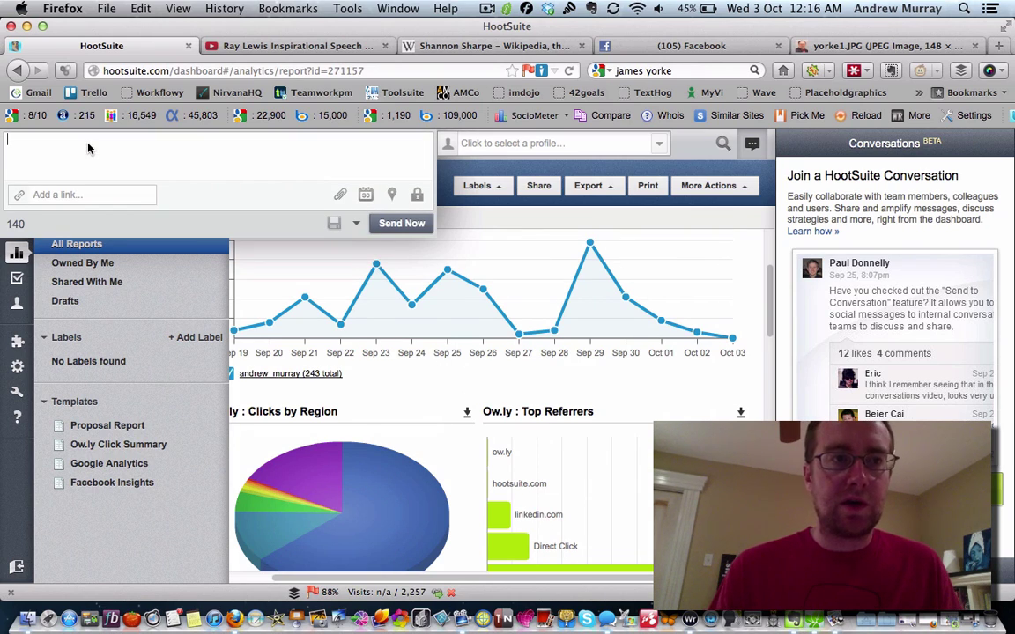
type("Lose ")
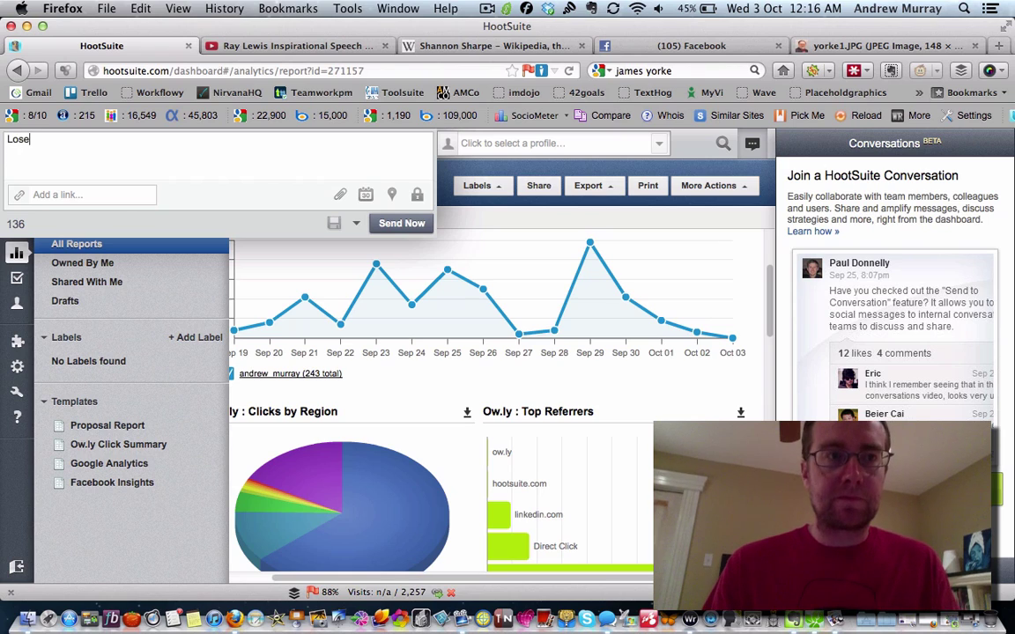
type("Weight.")
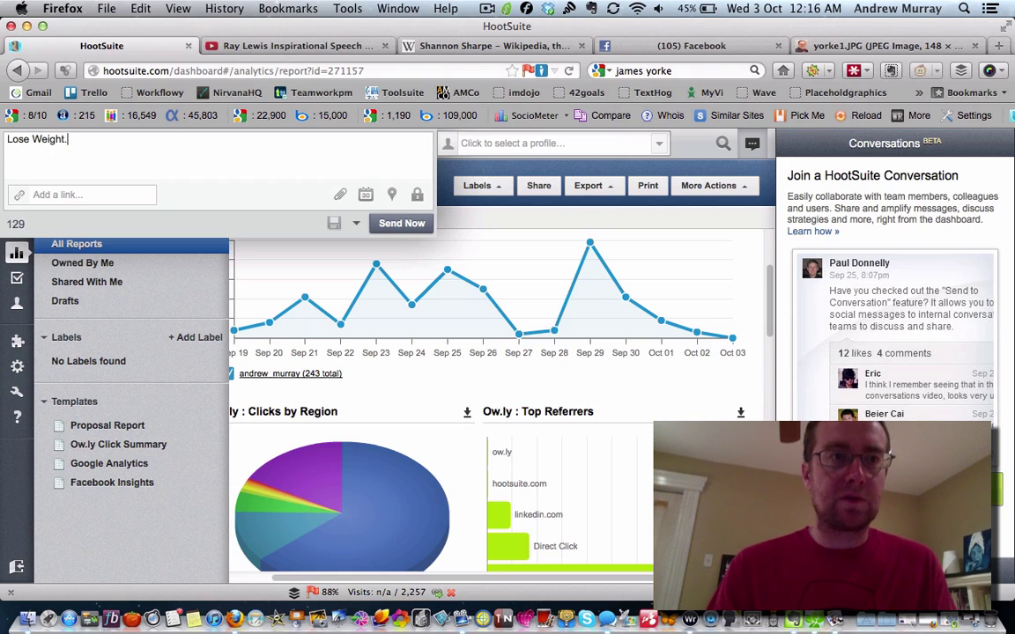
type(" No Di")
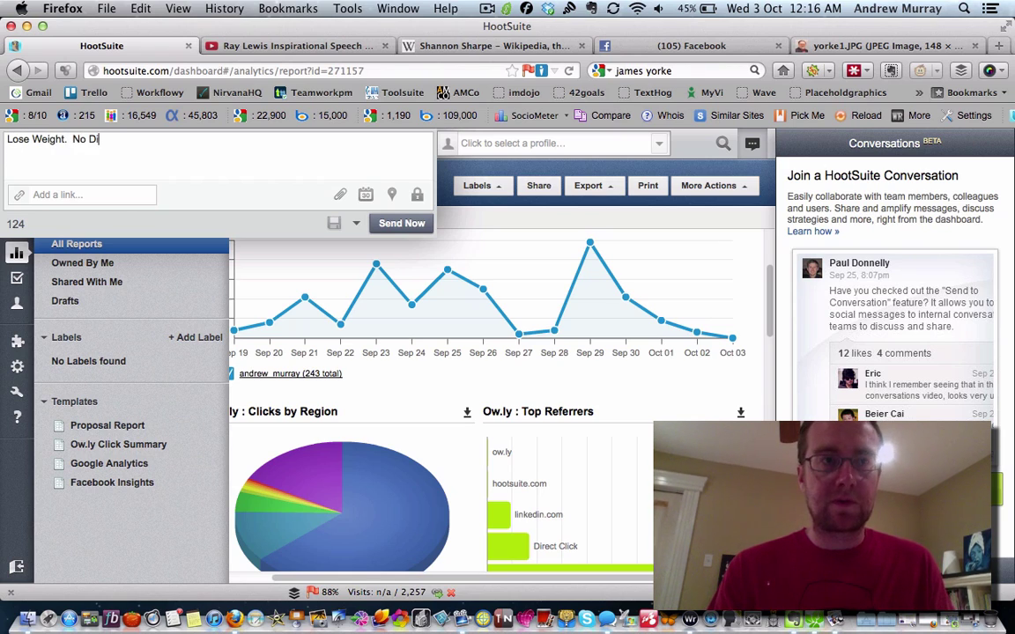
key("BackSpace")
type("MOR")
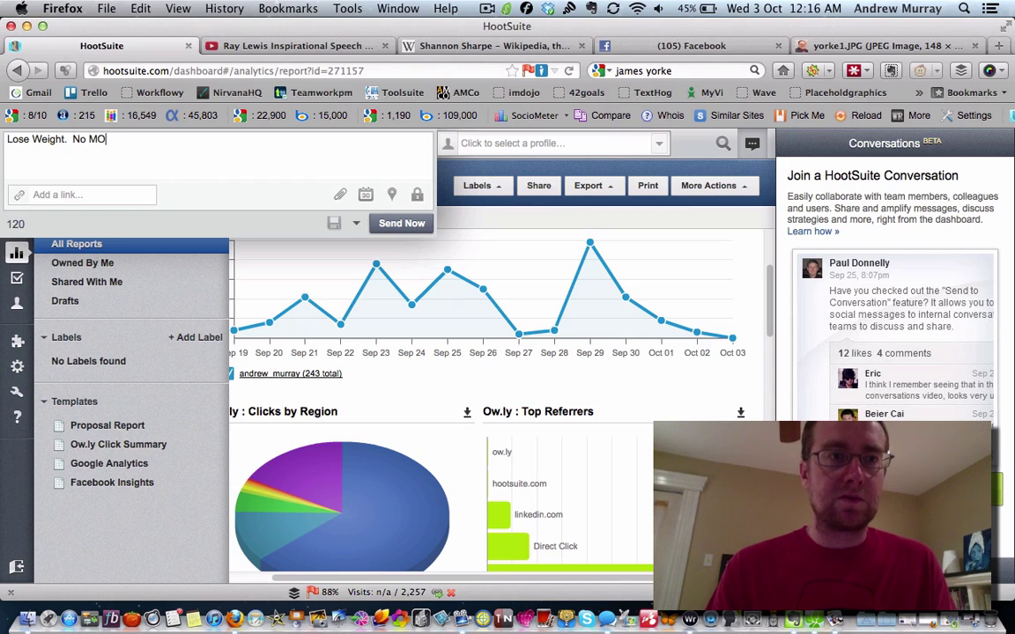
key("BackSpace")
key("BackSpace")
key("BackSpace")
key("BackSpace")
type("O")
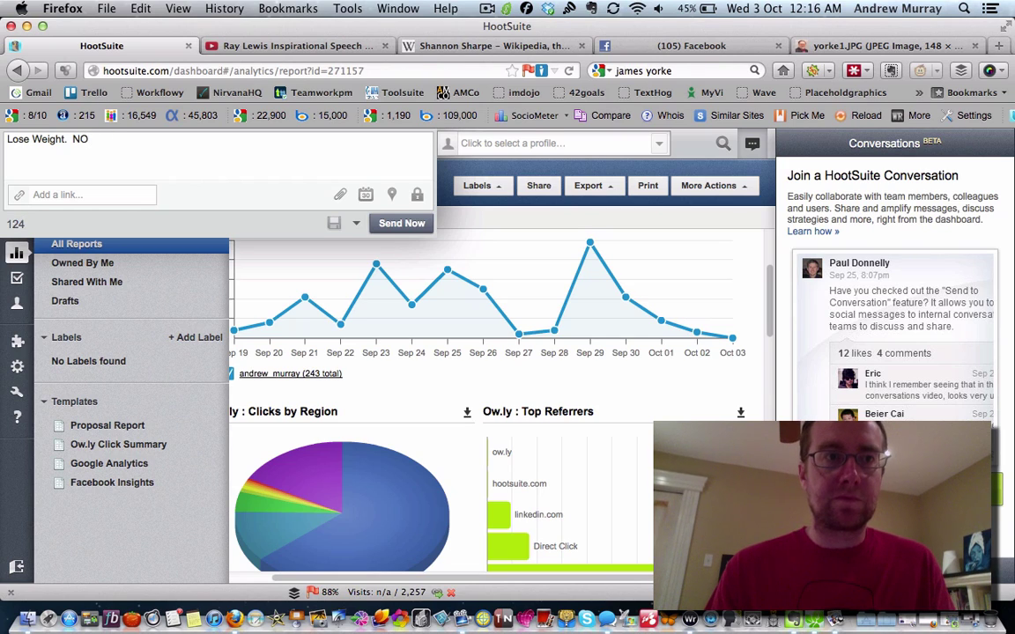
type(" MORE")
key("BackSpace")
key("BackSpace")
key("BackSpace")
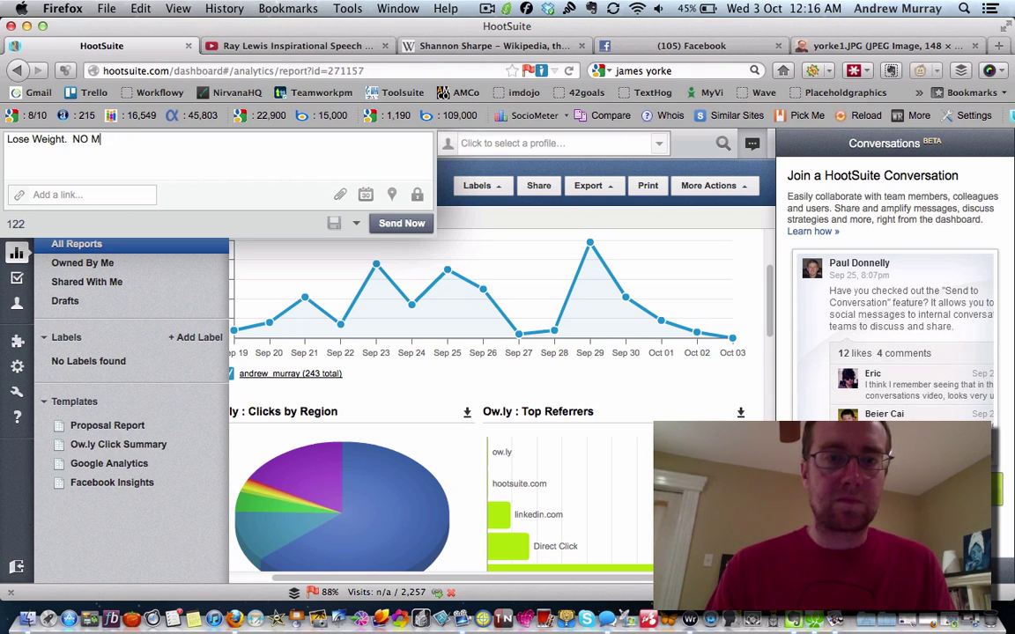
type("ORE")
type(" Diets")
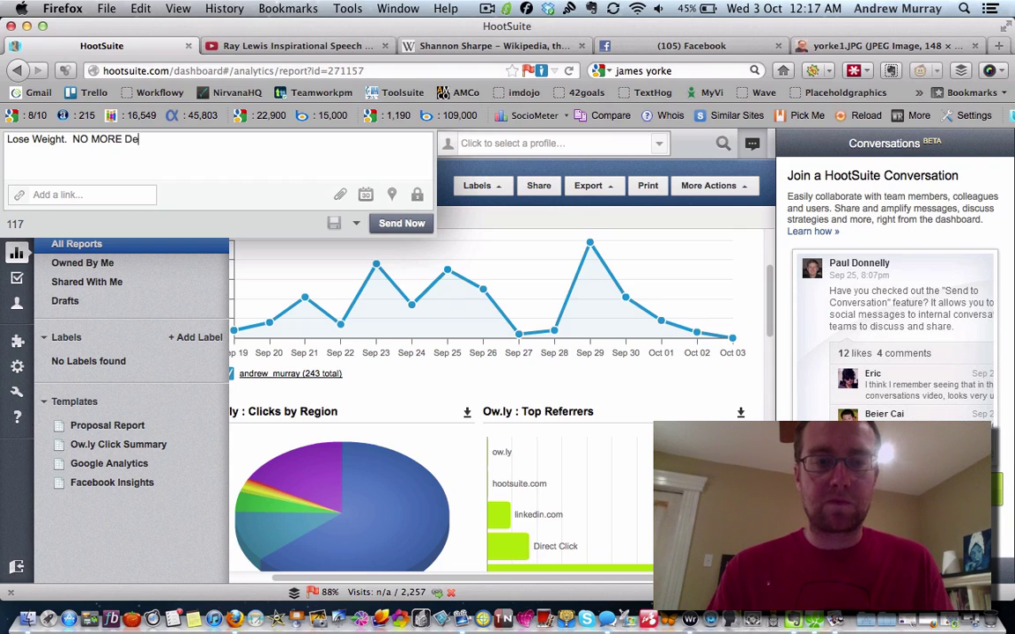
key("BackSpace")
key("BackSpace")
key("BackSpace")
key("BackSpace")
type("e")
key("BackSpace")
type("iets")
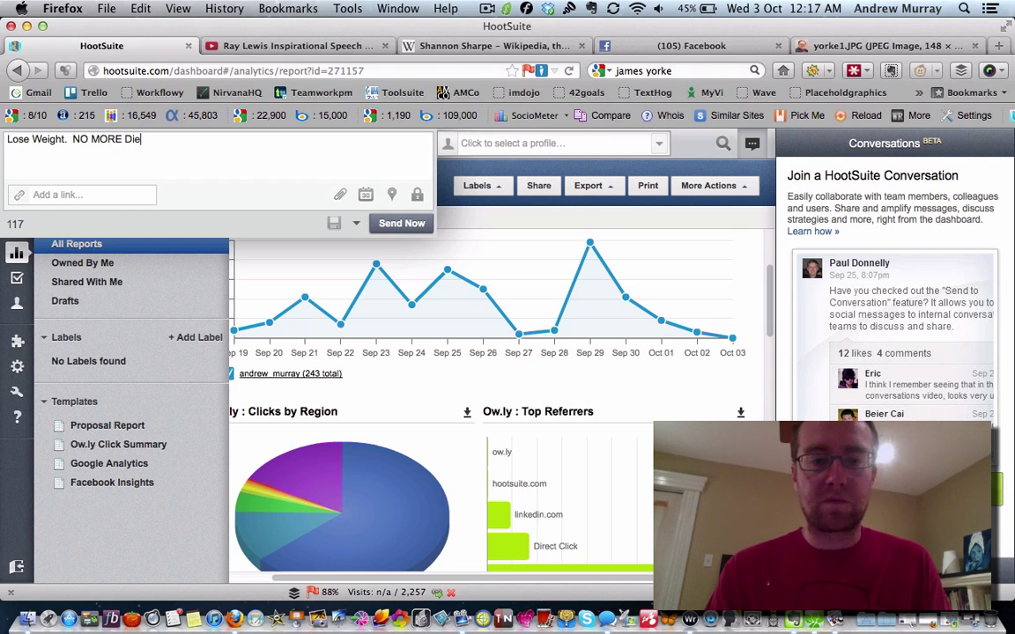
type(".  NO MORE Exercis")
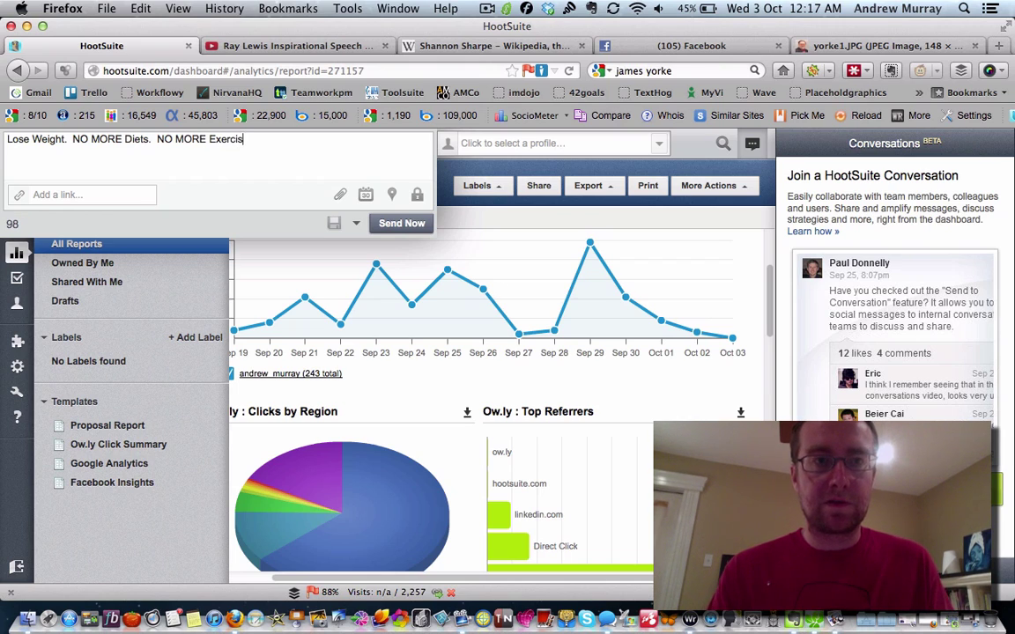
type("e. ")
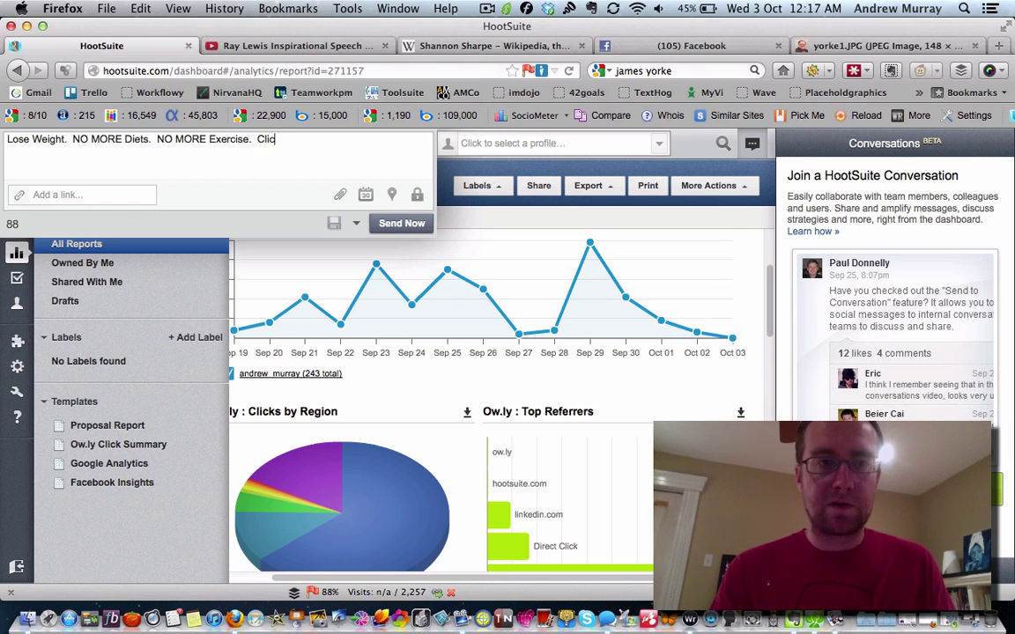
type(" Click Here to ")
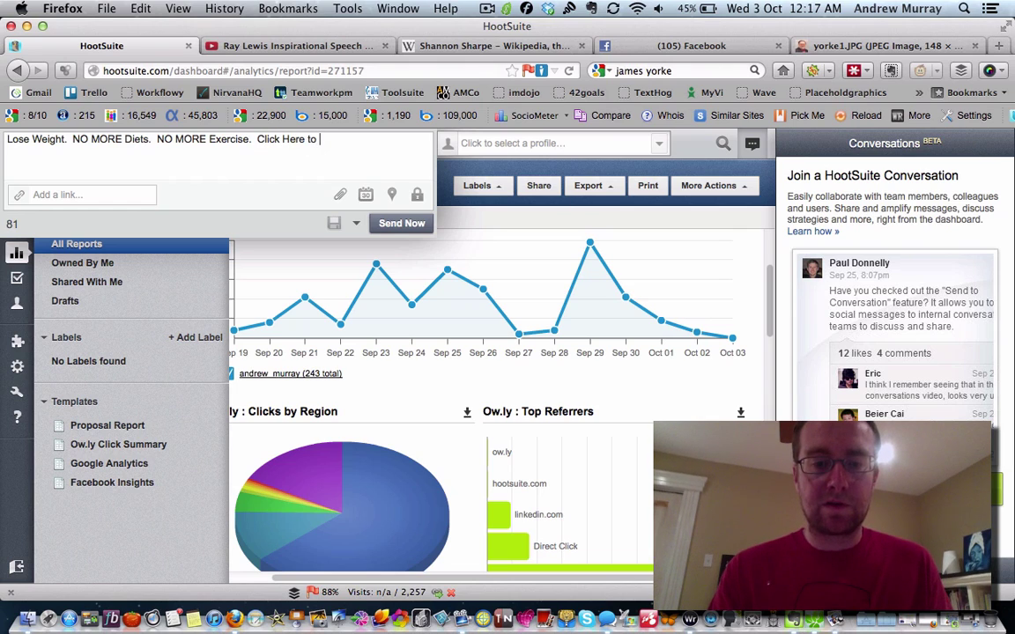
type("Unlock The Secret")
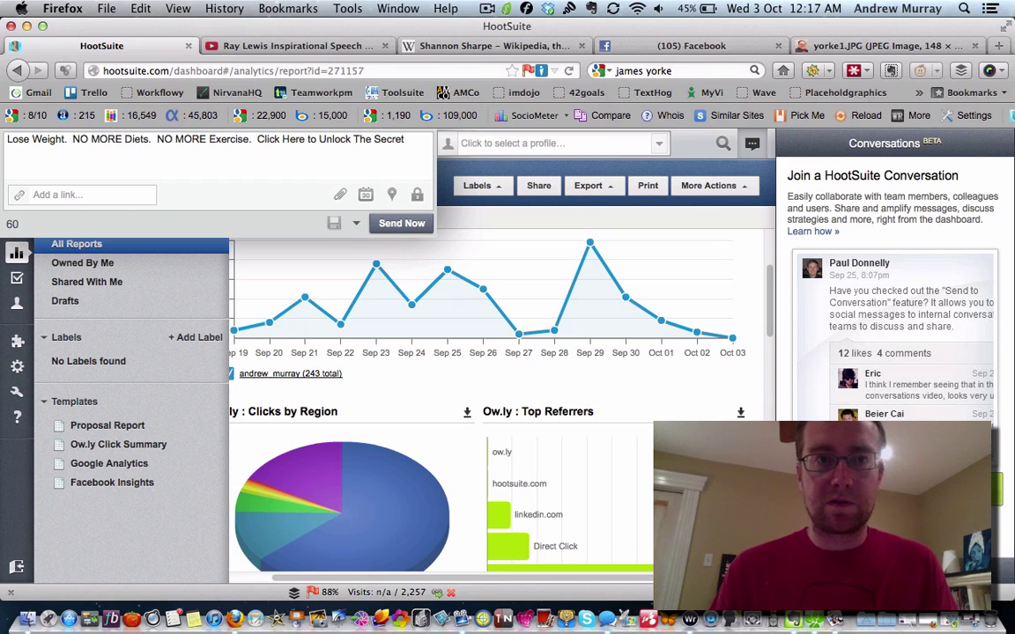
type(" of Sli")
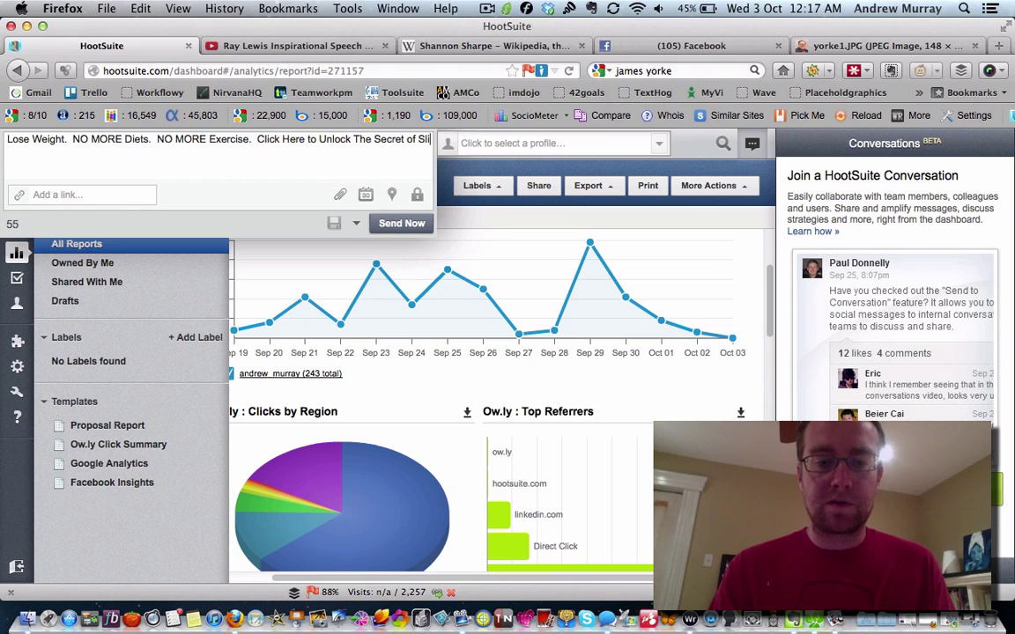
type("mming Down 20 Poun")
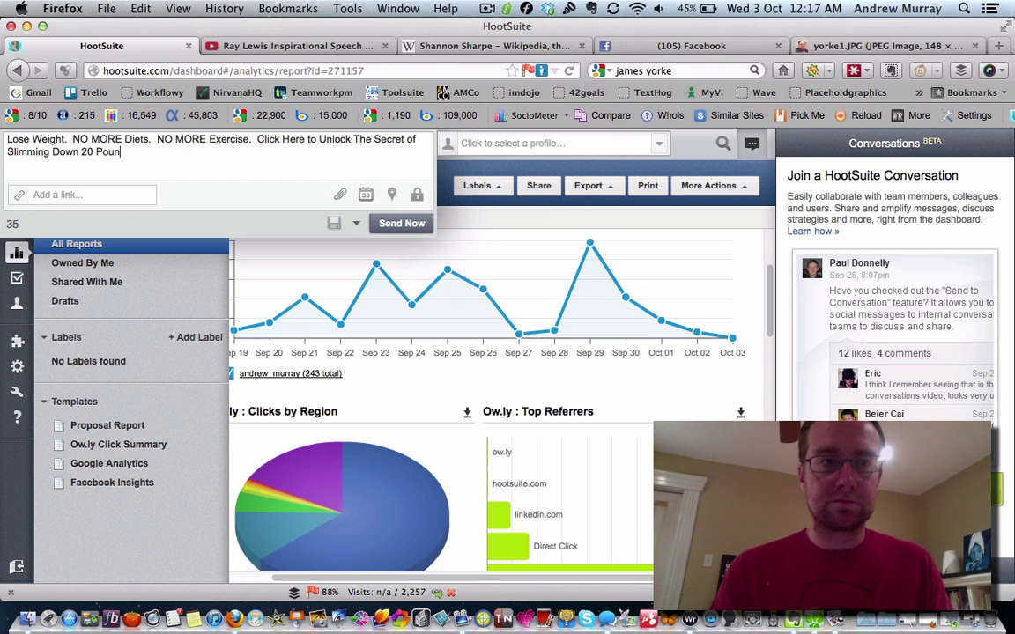
type("asily")
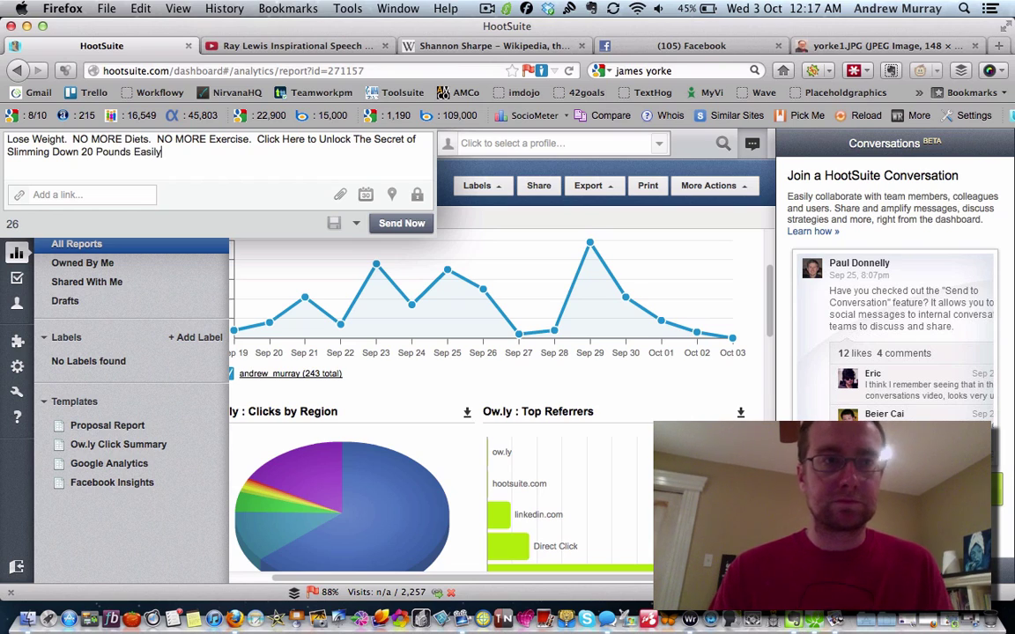
key("BackSpace")
key("BackSpace")
key("BackSpace")
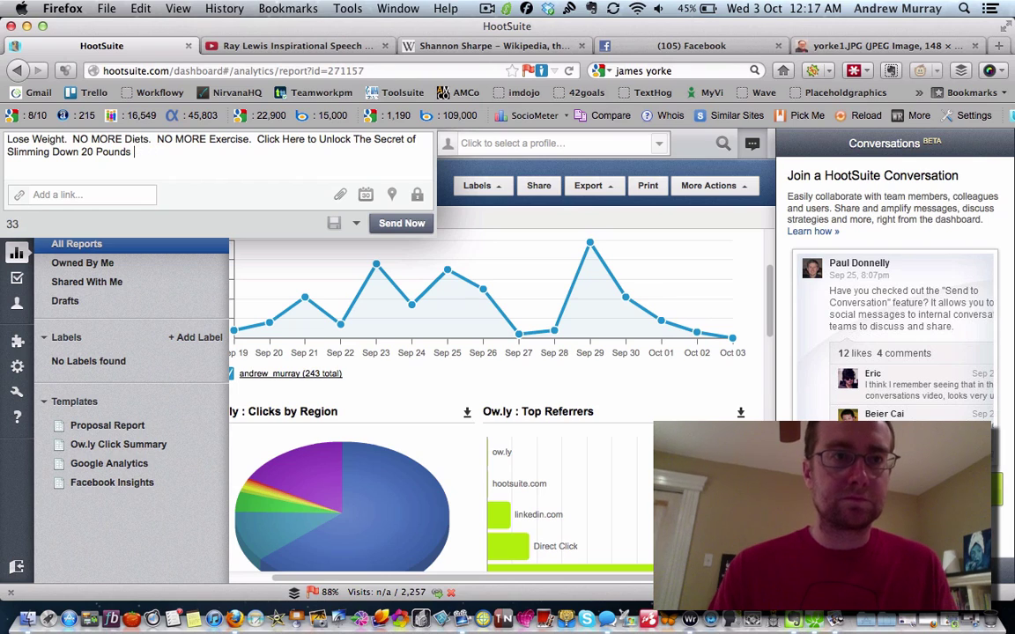
type("Without Gi")
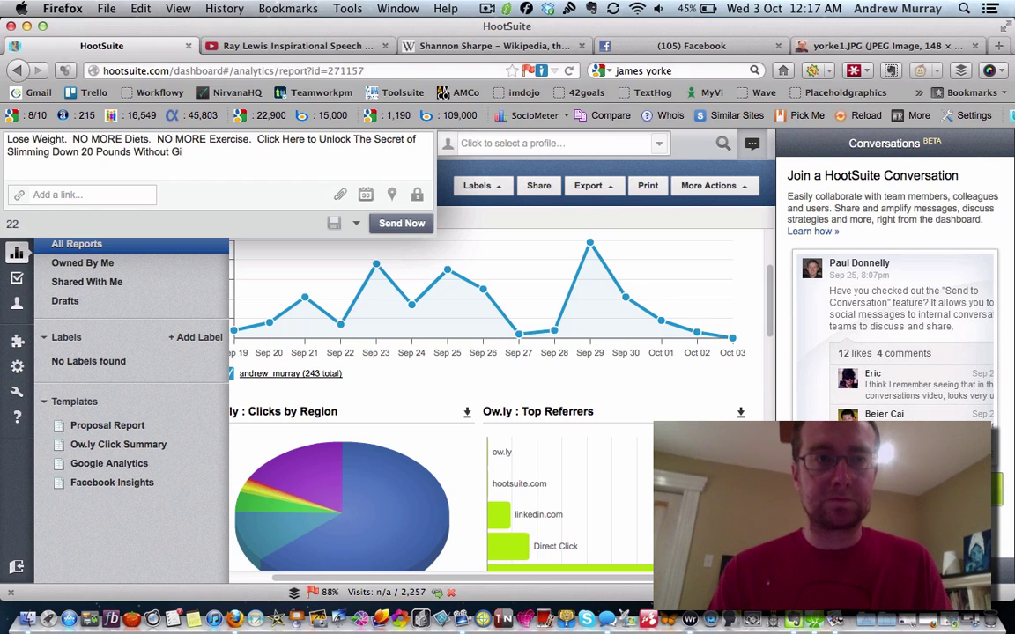
key("BackSpace")
type("giving u")
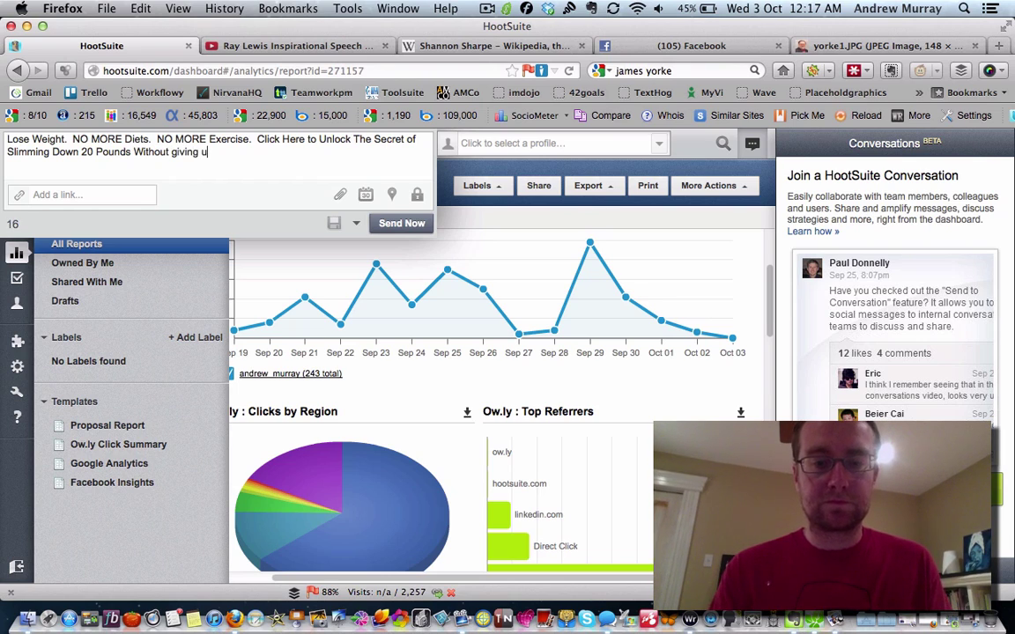
type("p your favorite ")
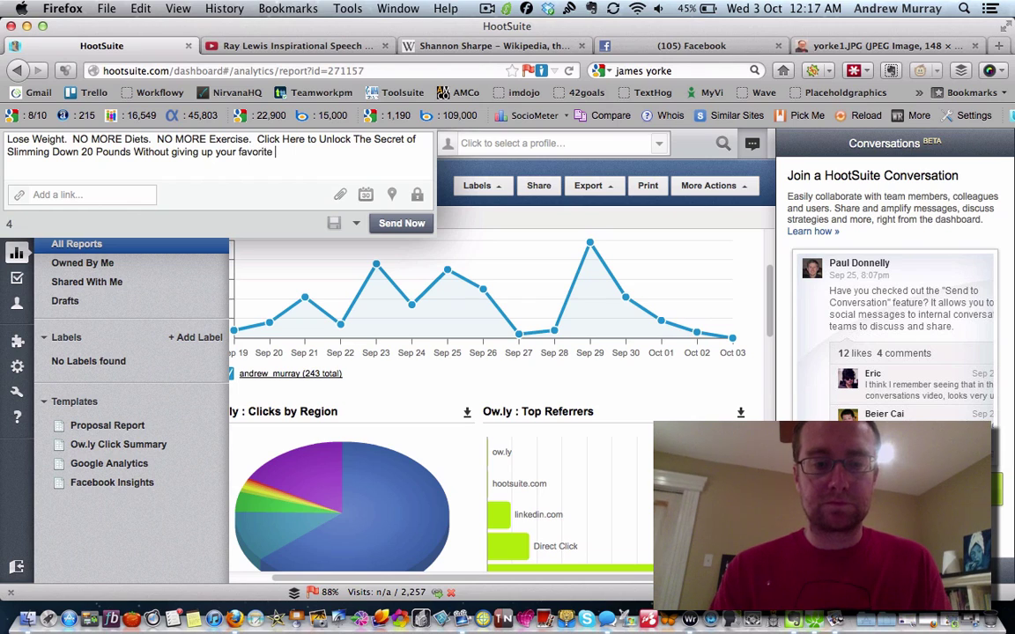
type("foods...")
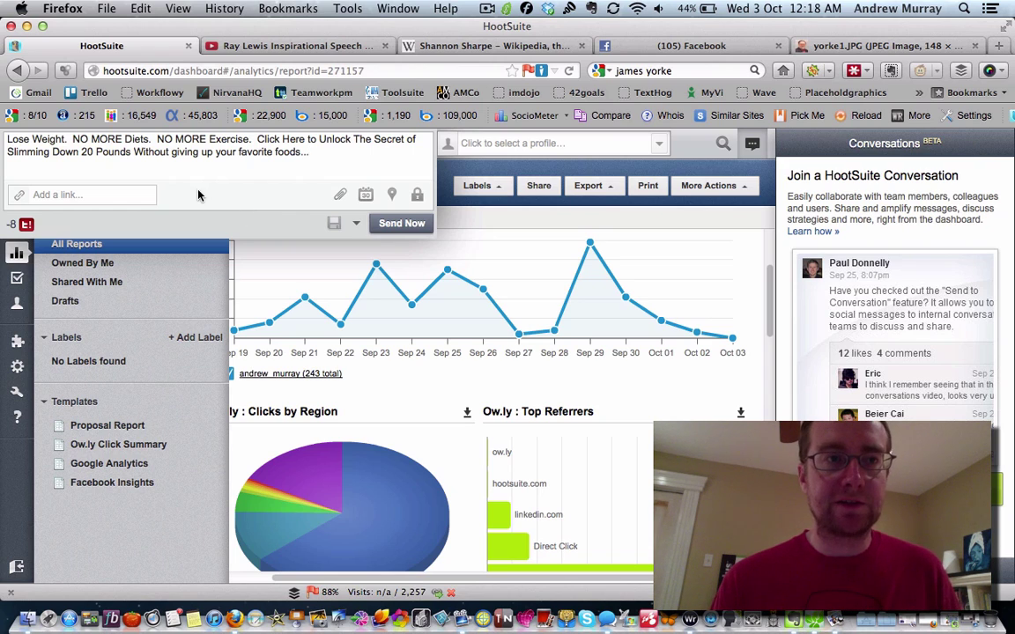
left_click(84, 197)
type("www.")
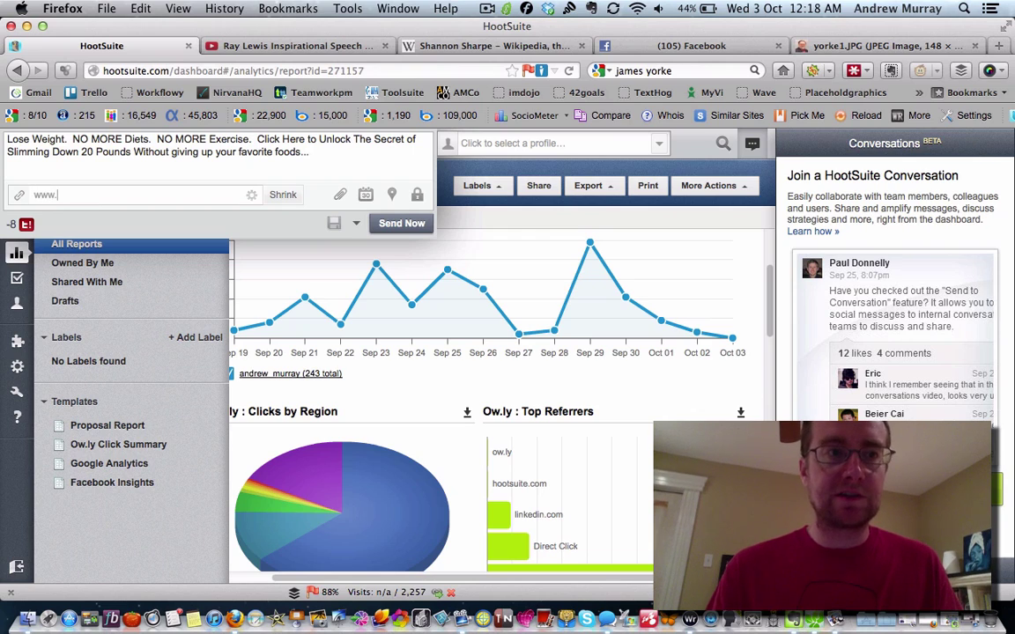
type("90day")
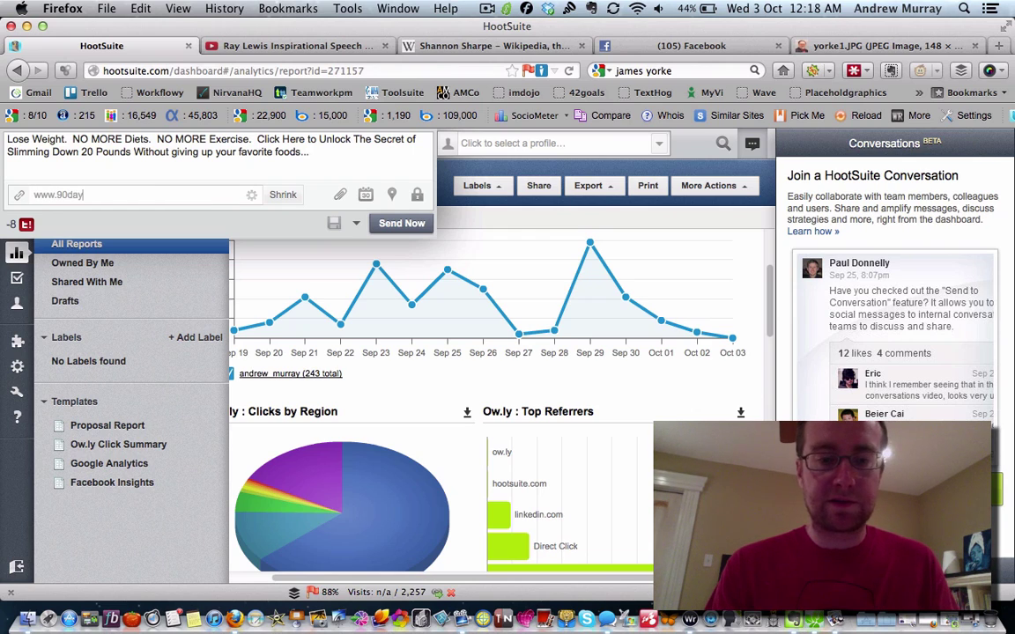
type("weightloss")
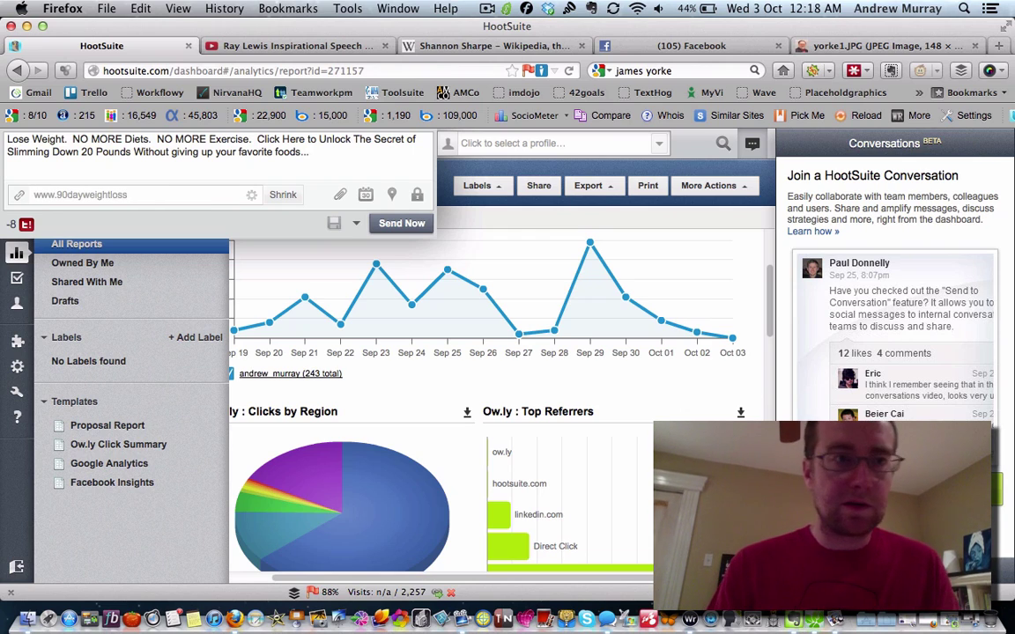
type("revolution")
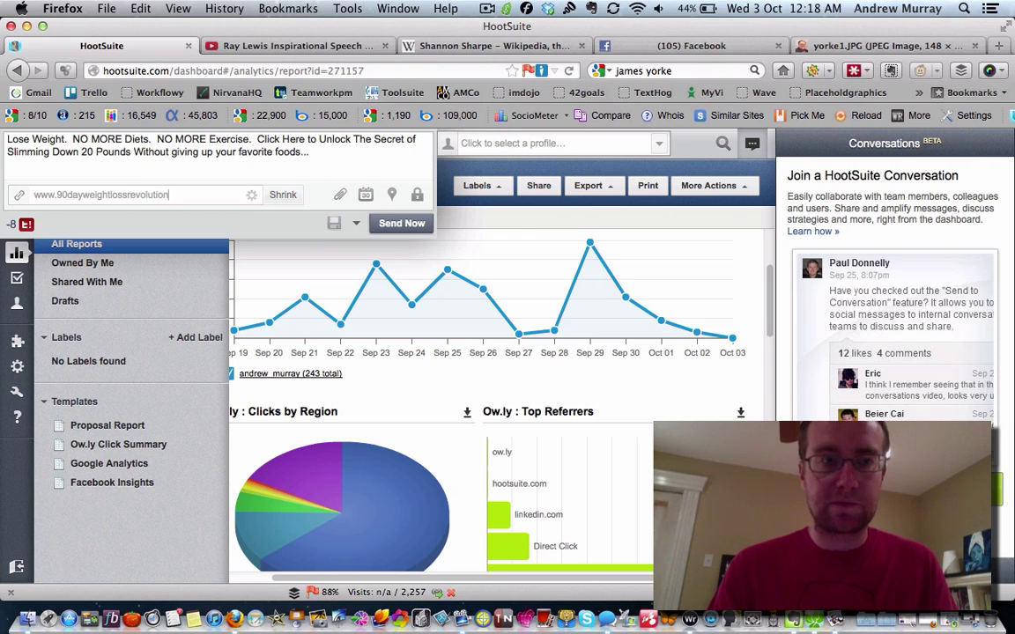
type(".com")
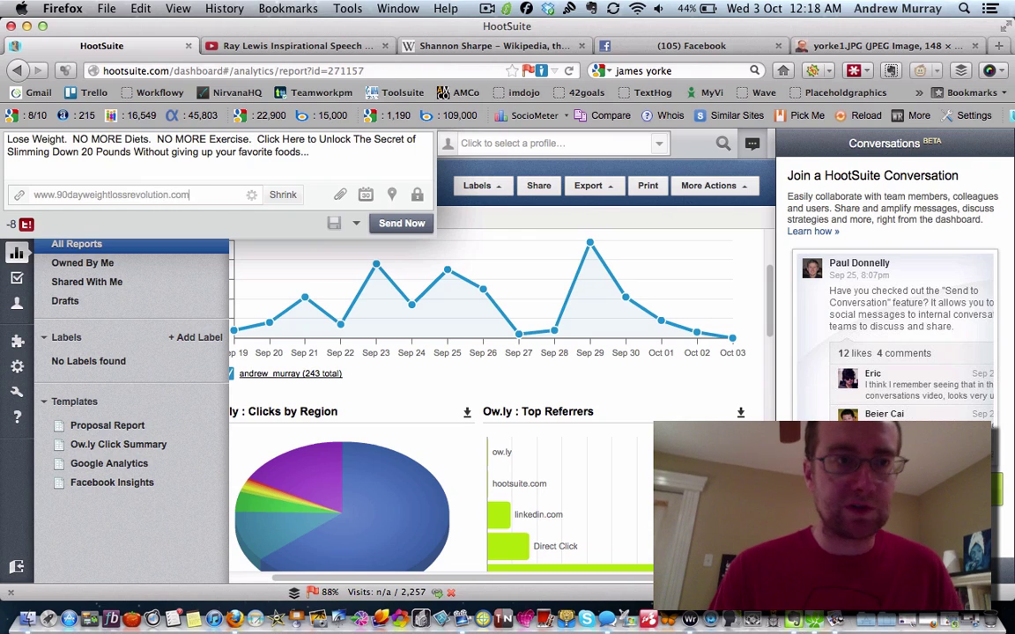
left_click(294, 197)
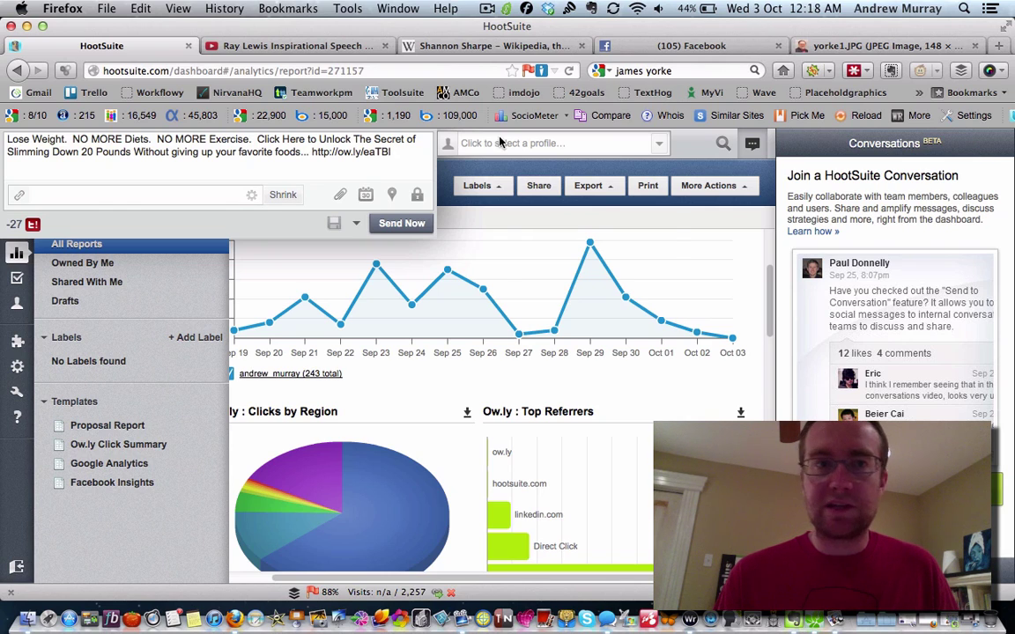
Step: Turn on AutoSchedule for the message and insert '==>' before its ow.ly link
left_click(366, 196)
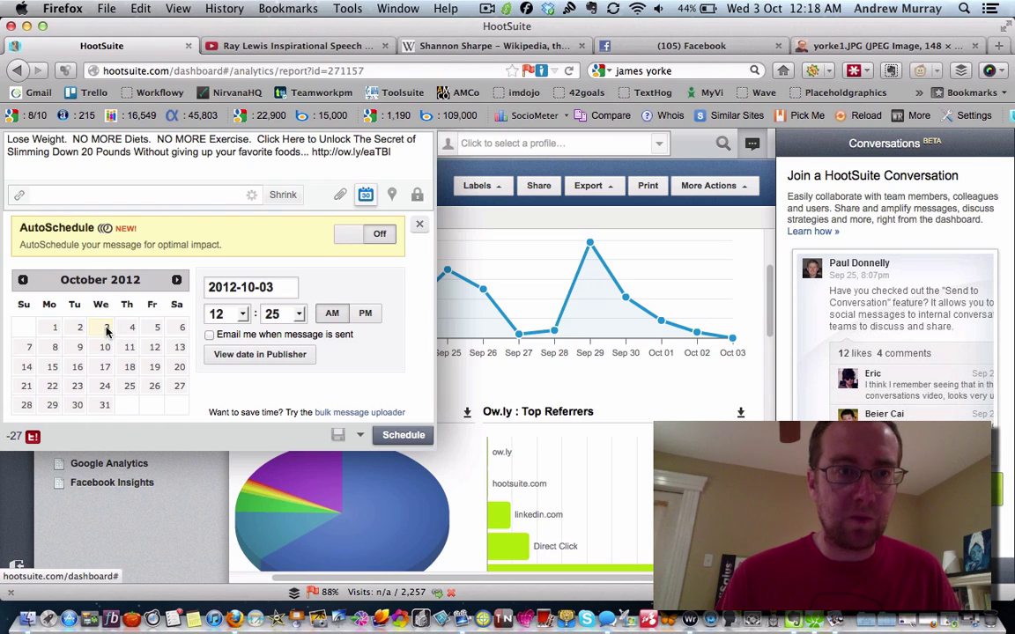
left_click(365, 315)
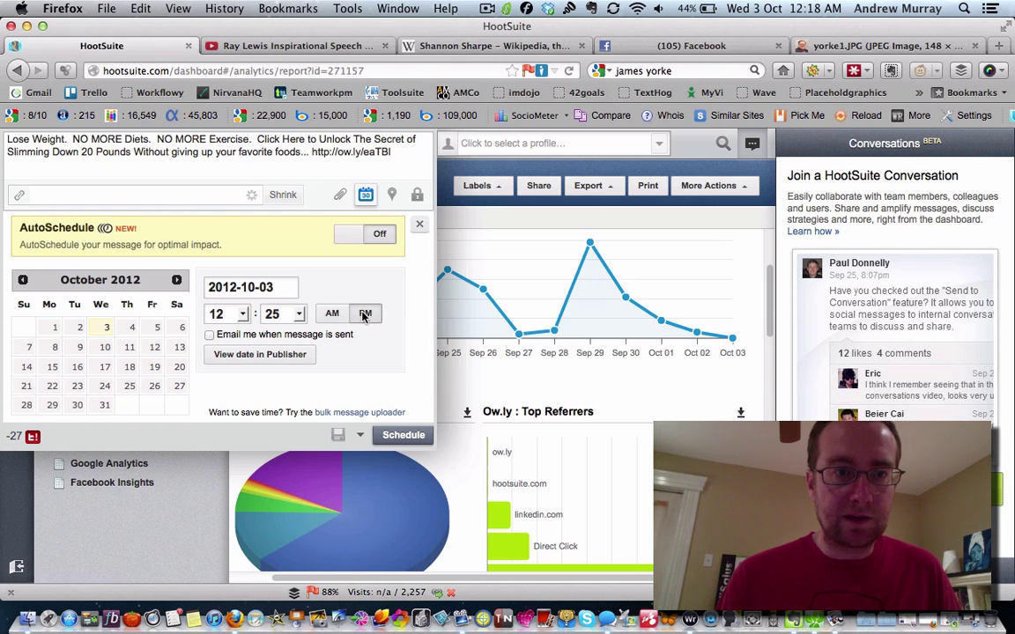
left_click(210, 334)
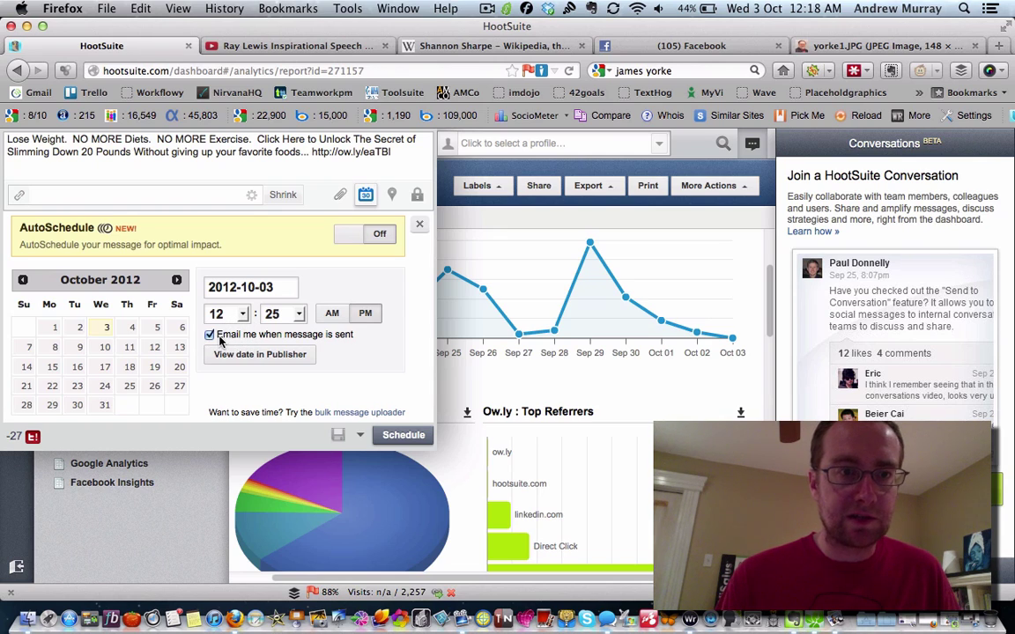
left_click(209, 335)
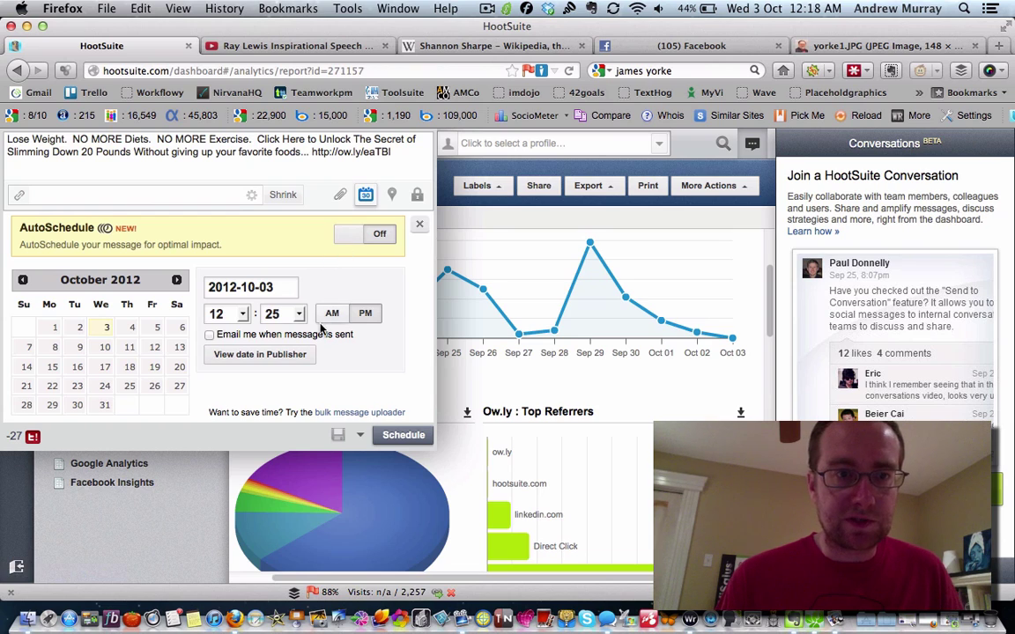
left_click(346, 236)
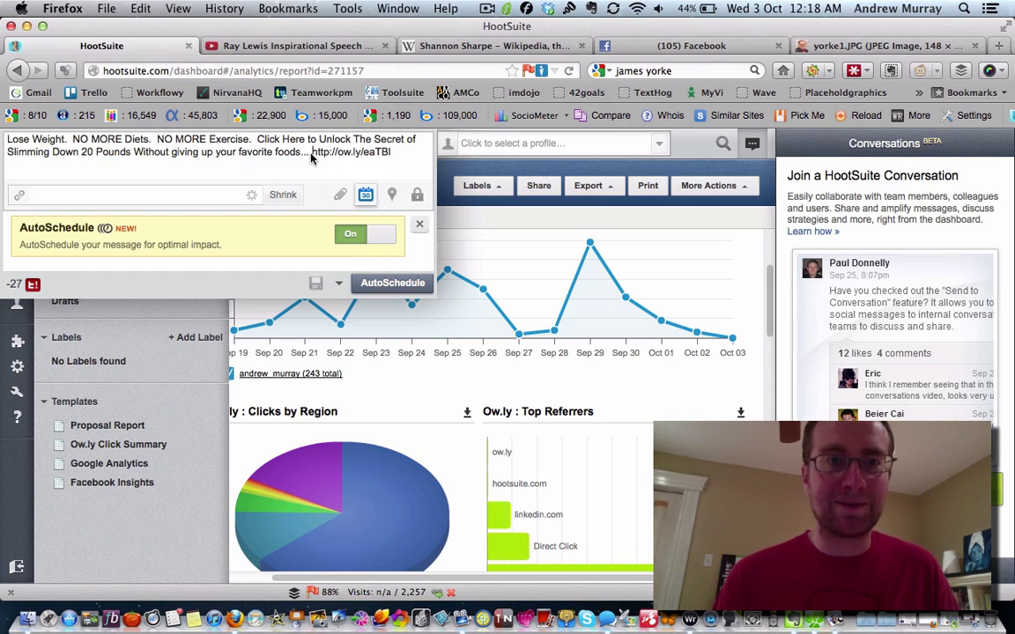
type("==>")
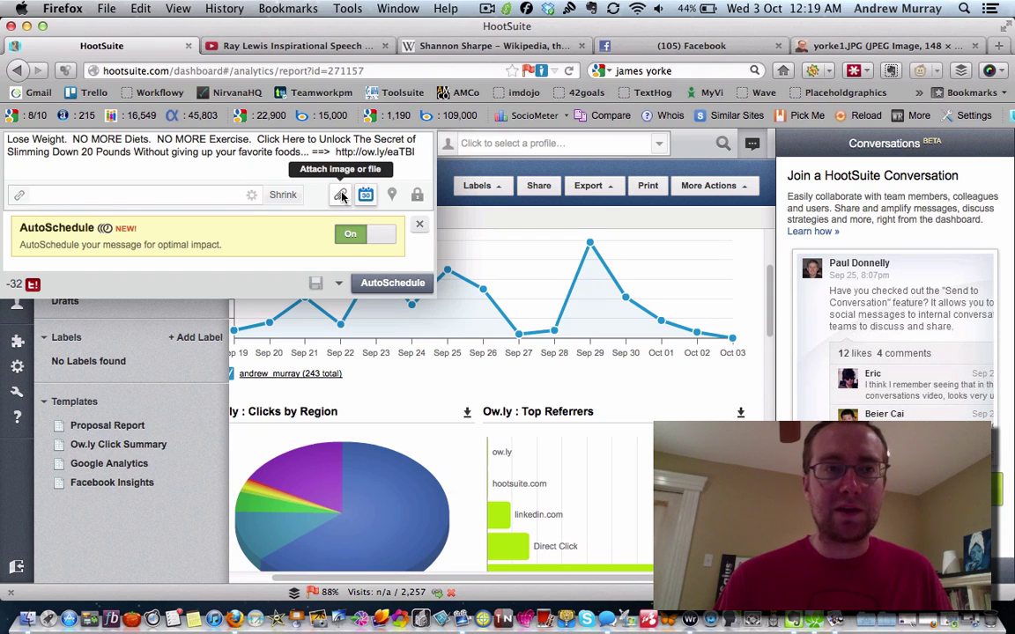
Step: Search Google Images for 'skinny lady' in a new tab and browse the results
left_click(1001, 50)
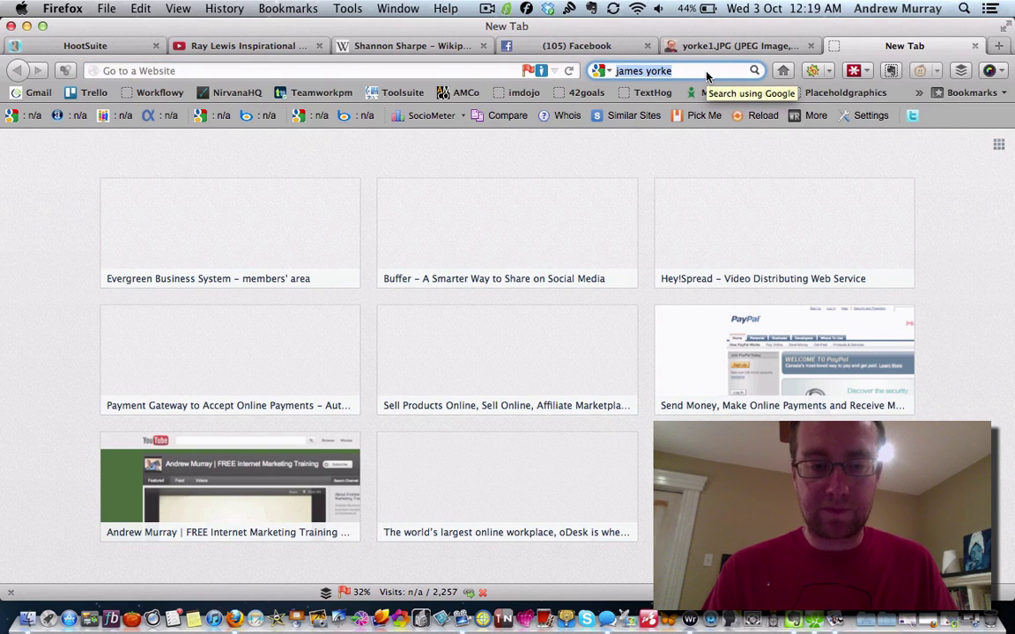
type("skinny l")
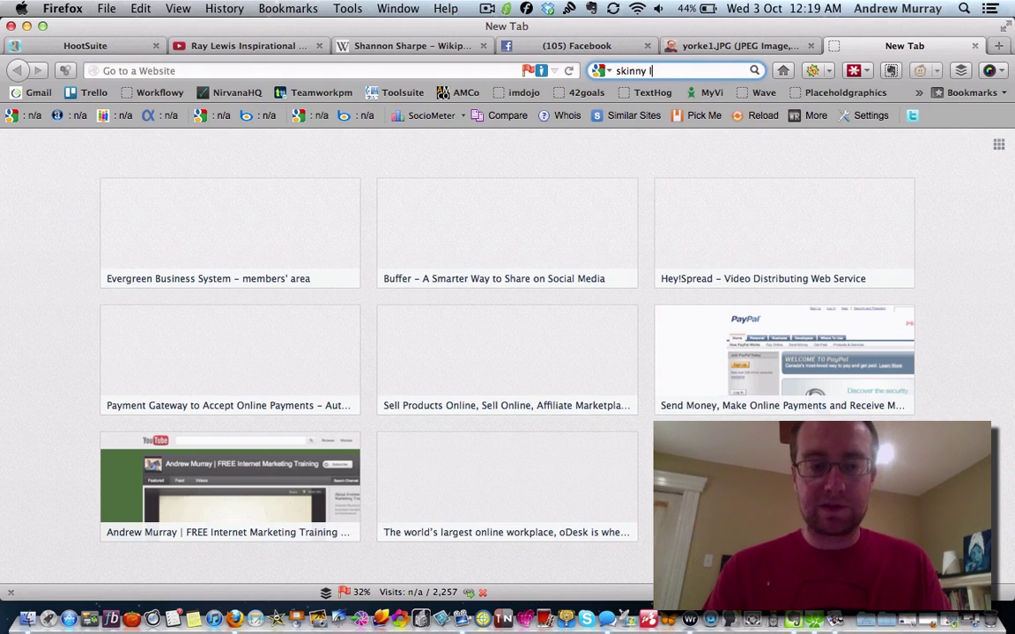
type("ady")
key("Return")
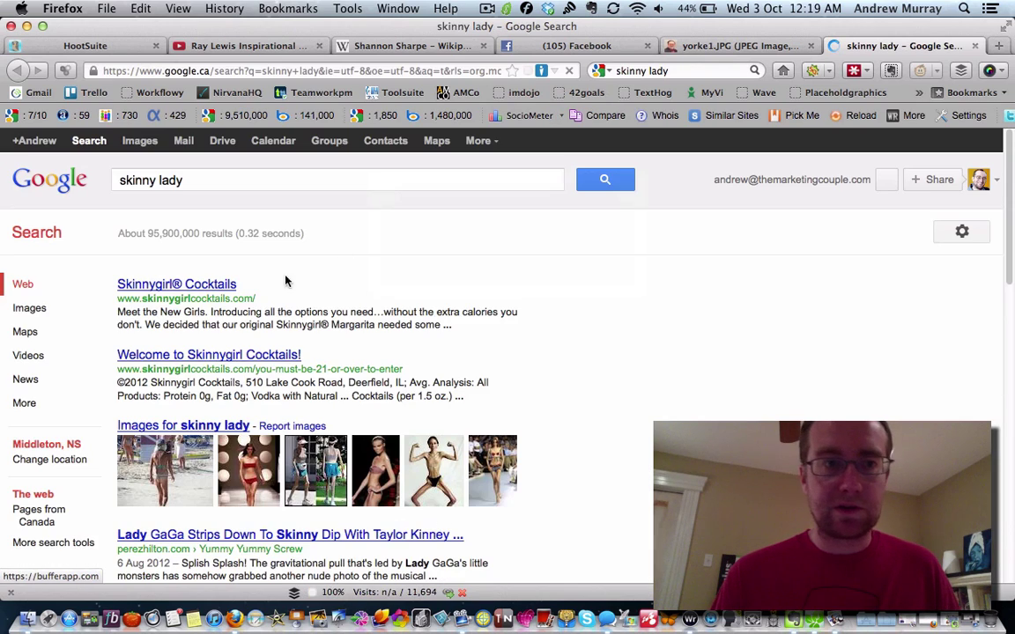
mouse_move(258, 490)
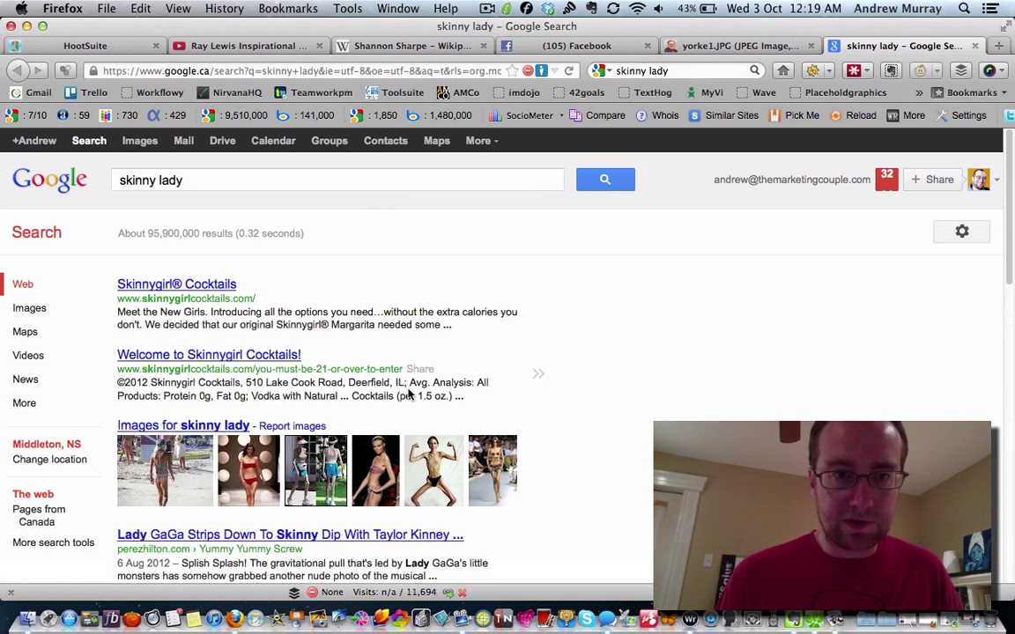
scroll(468, 379, "down", 3)
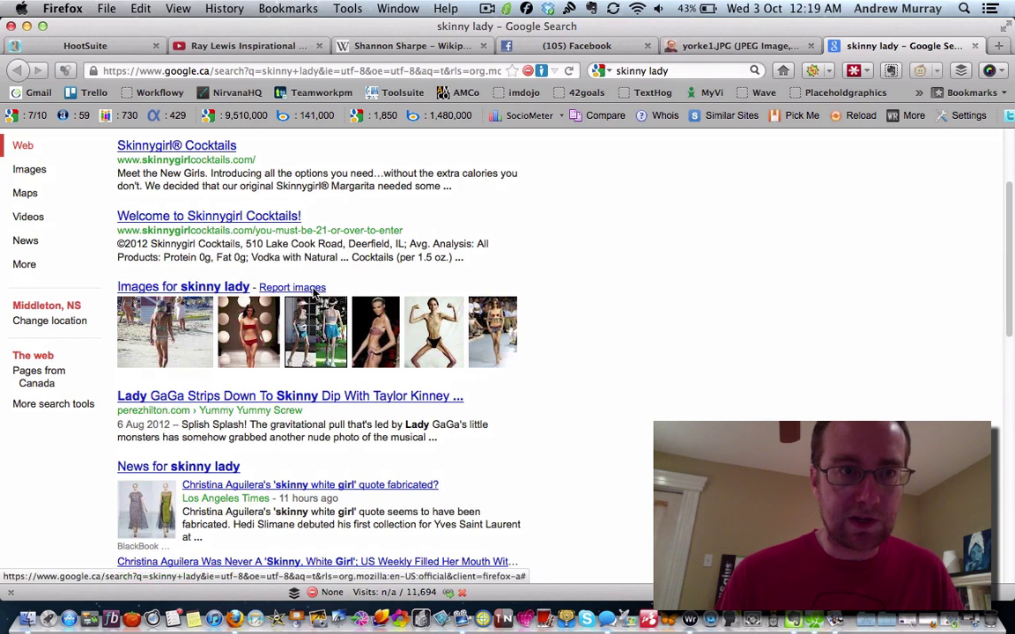
scroll(313, 293, "up", 3)
left_click(150, 148)
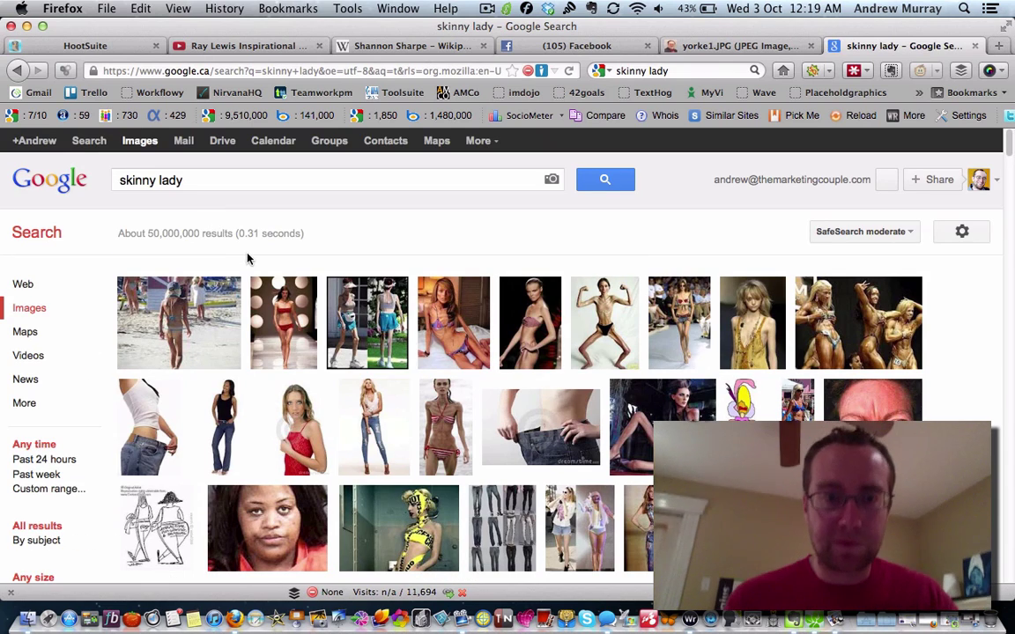
scroll(588, 388, "down", 7)
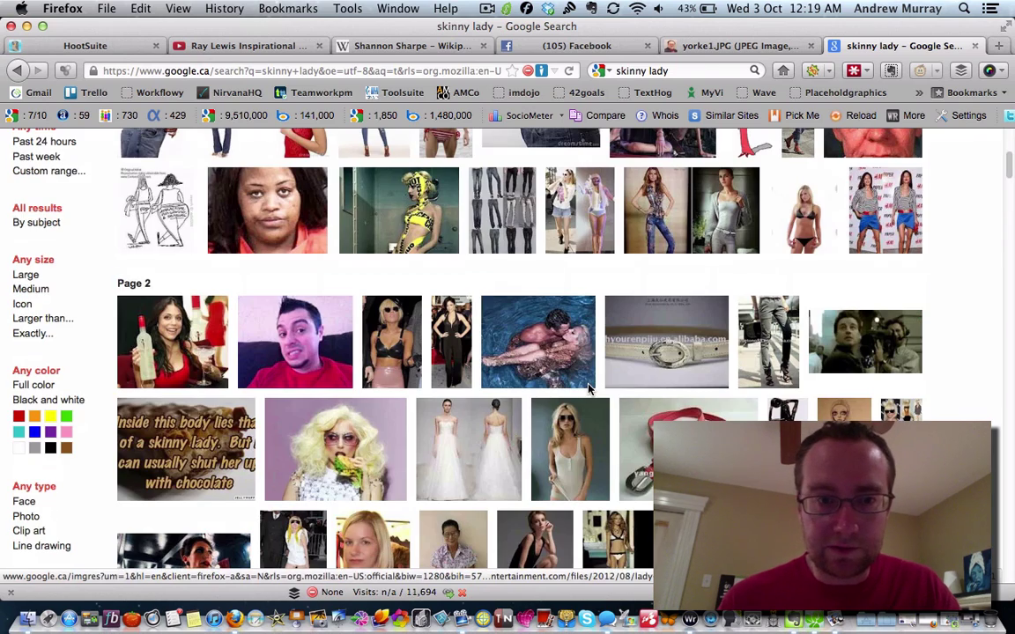
scroll(588, 388, "down", 5)
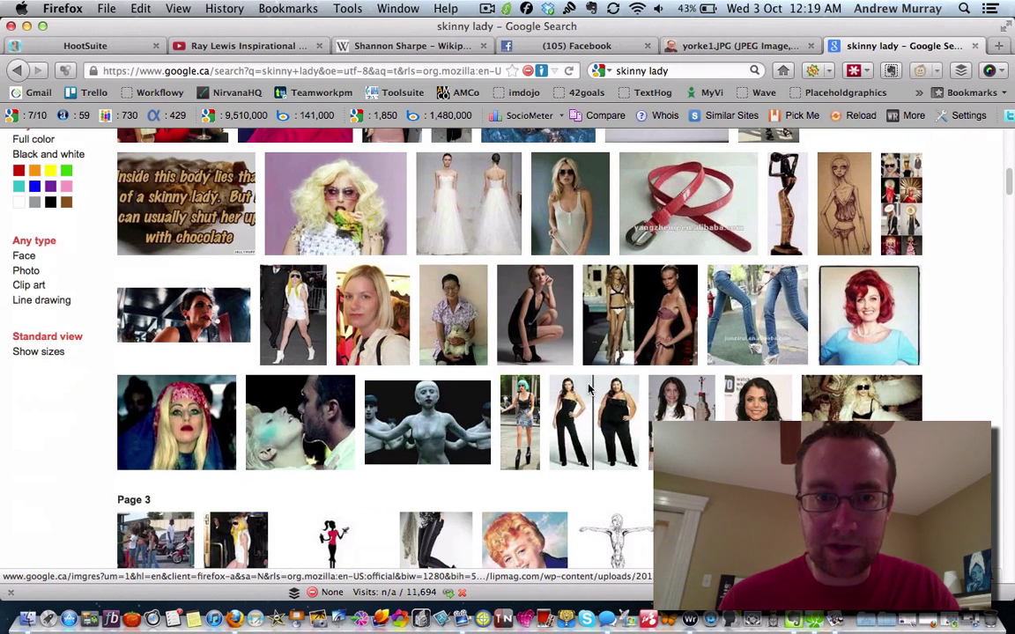
scroll(588, 388, "down", 7)
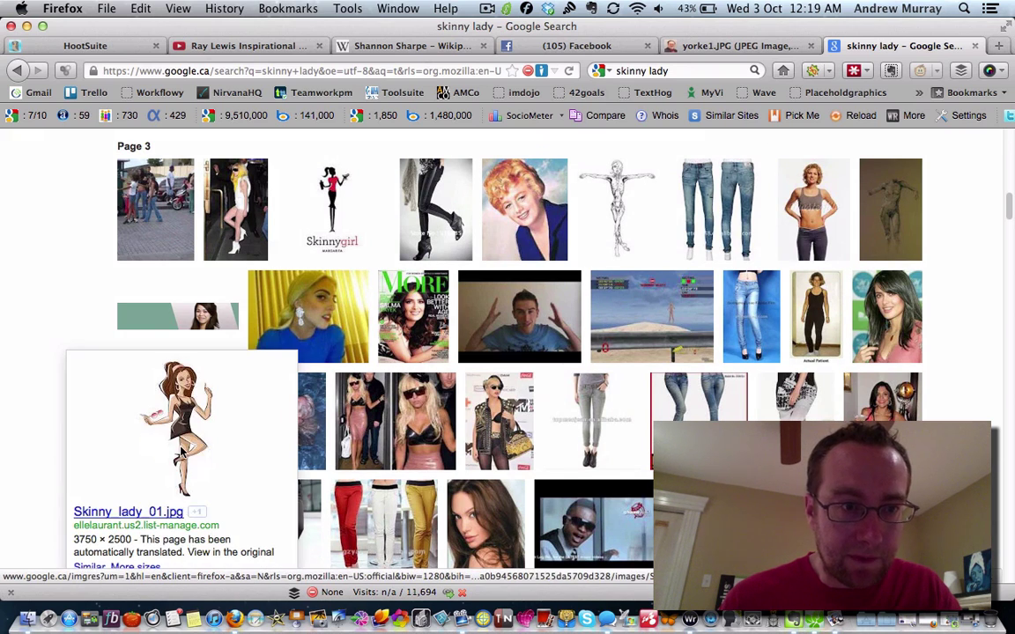
Step: Open the full-size cartoon image and save Skinny_lady_01.jpg to the Desktop
left_click(180, 450)
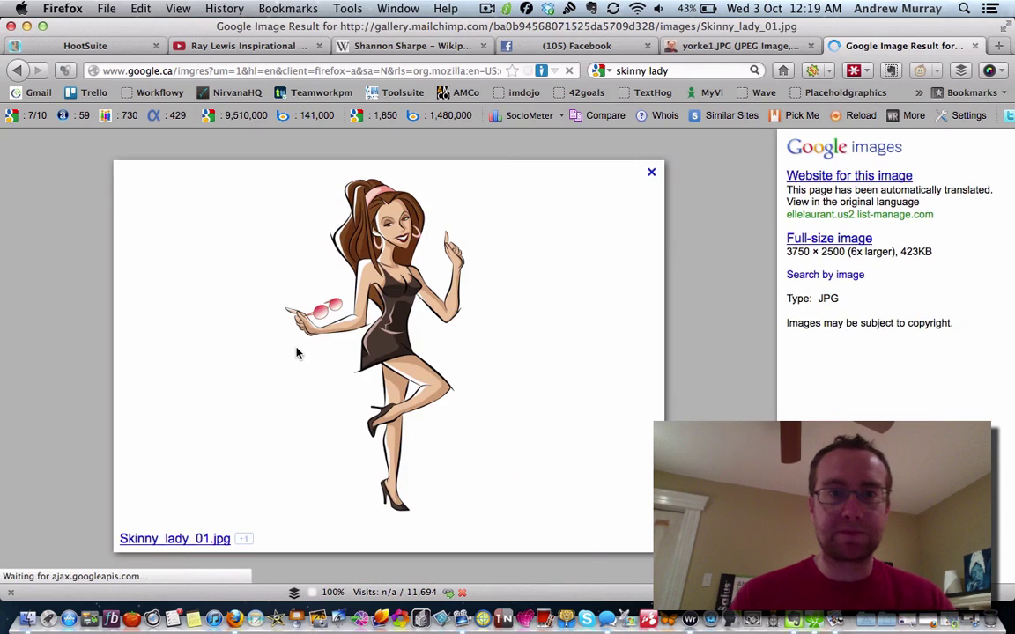
left_click(828, 238)
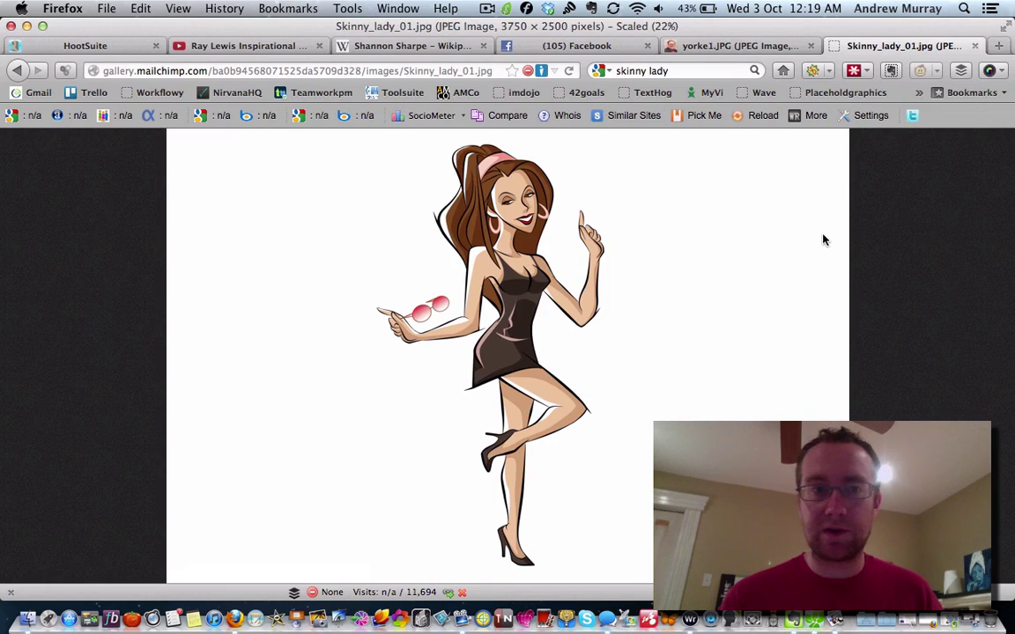
right_click(520, 261)
left_click(545, 309)
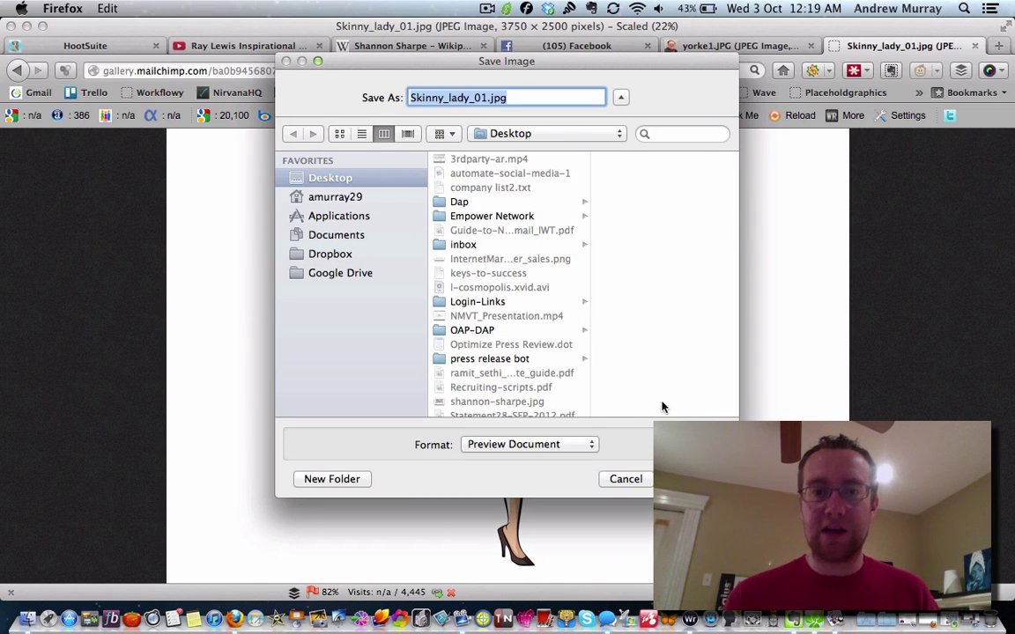
left_click(691, 478)
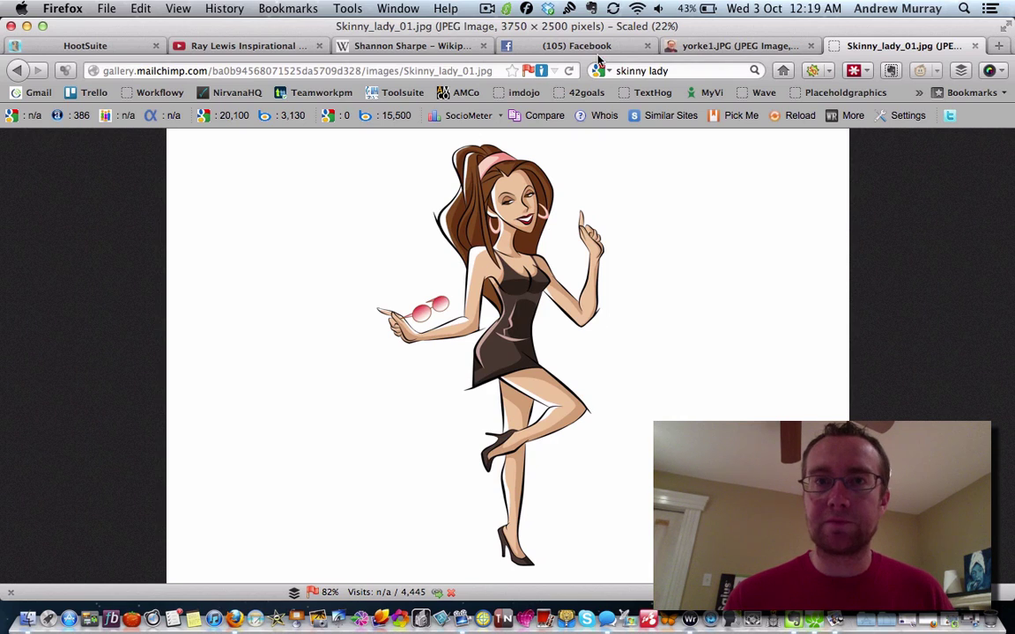
Step: Upload Skinny_lady_01.jpg from the Desktop to the message and turn off Facebook URL hiding
left_click(436, 47)
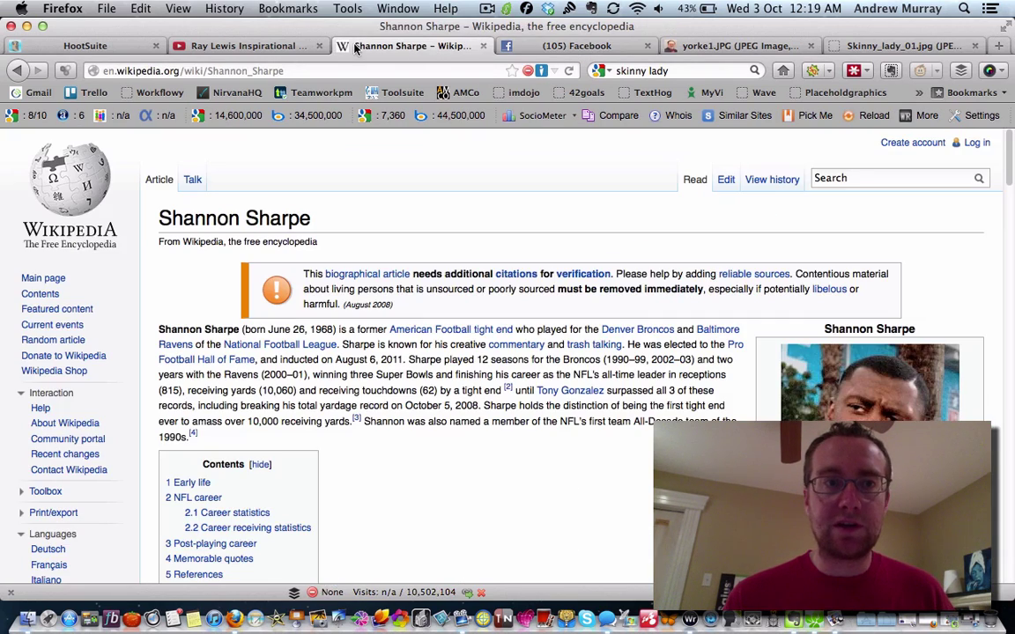
left_click(264, 45)
left_click(115, 44)
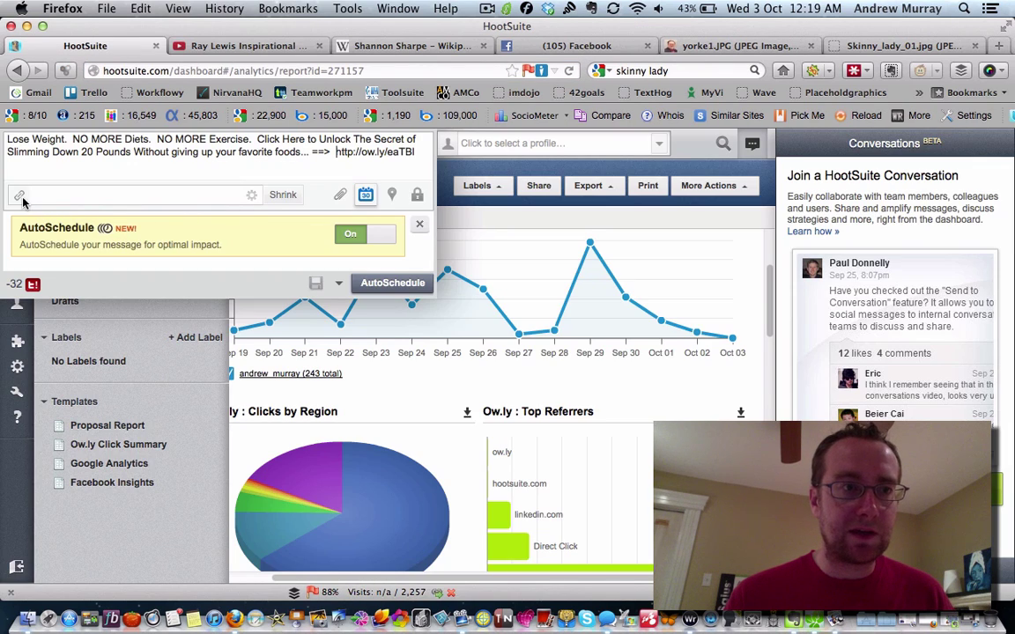
left_click(340, 195)
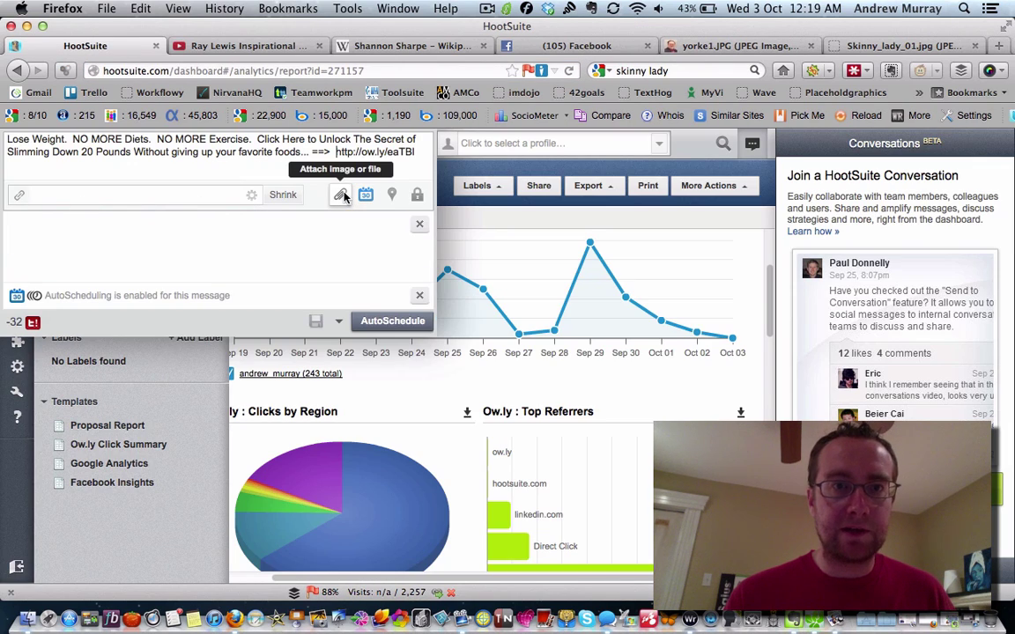
left_click(133, 247)
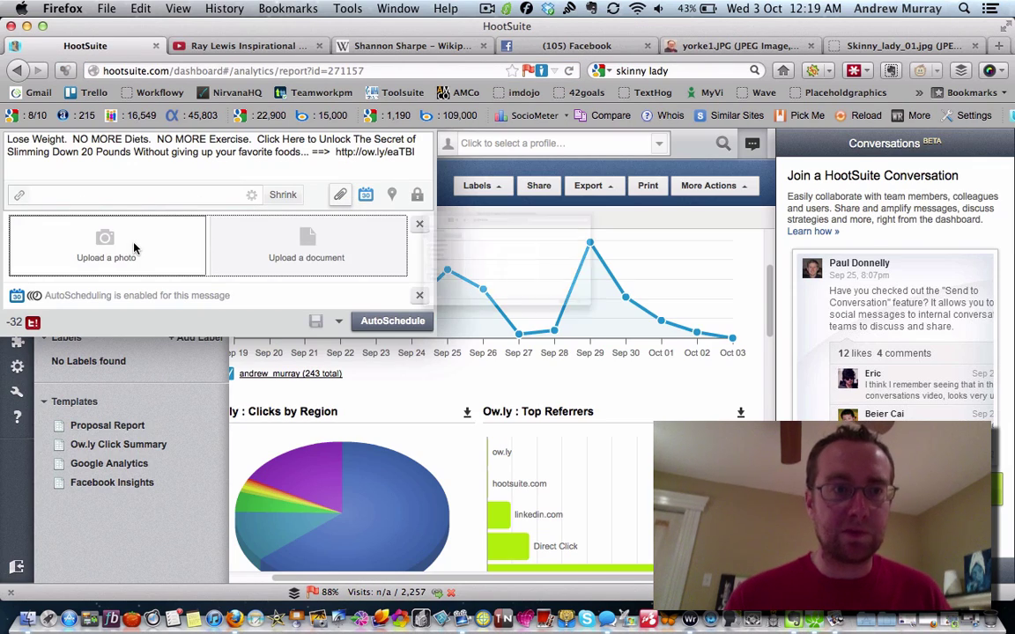
scroll(381, 234, "down", 5)
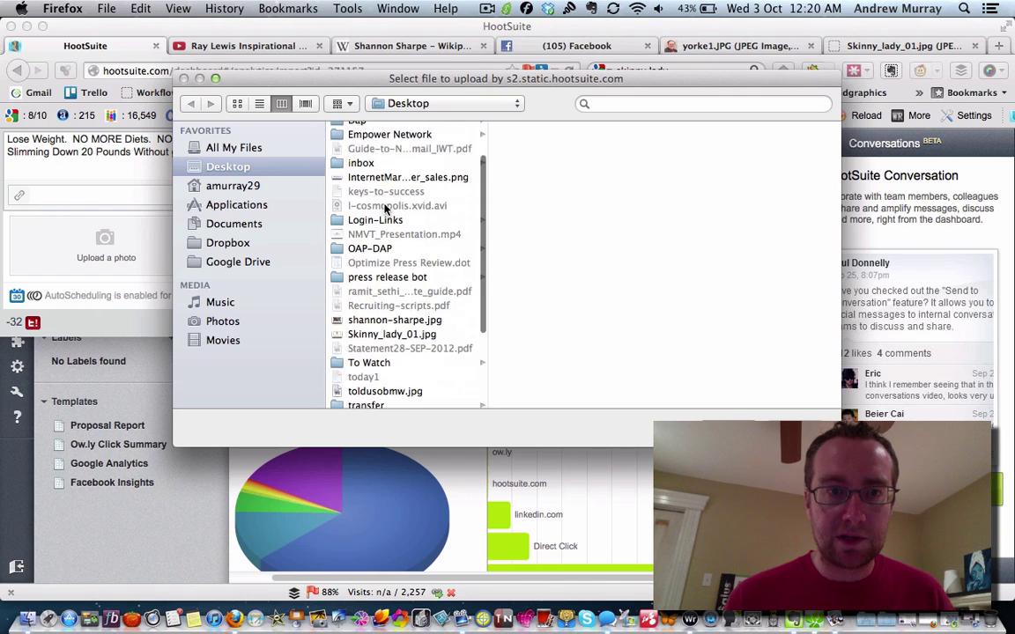
left_click(401, 282)
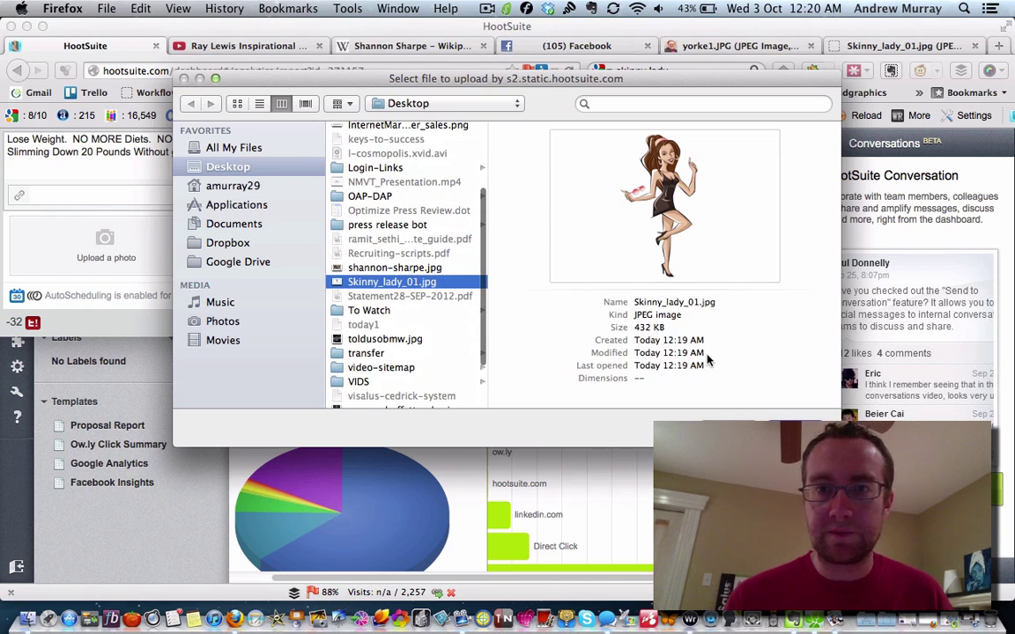
left_click(793, 430)
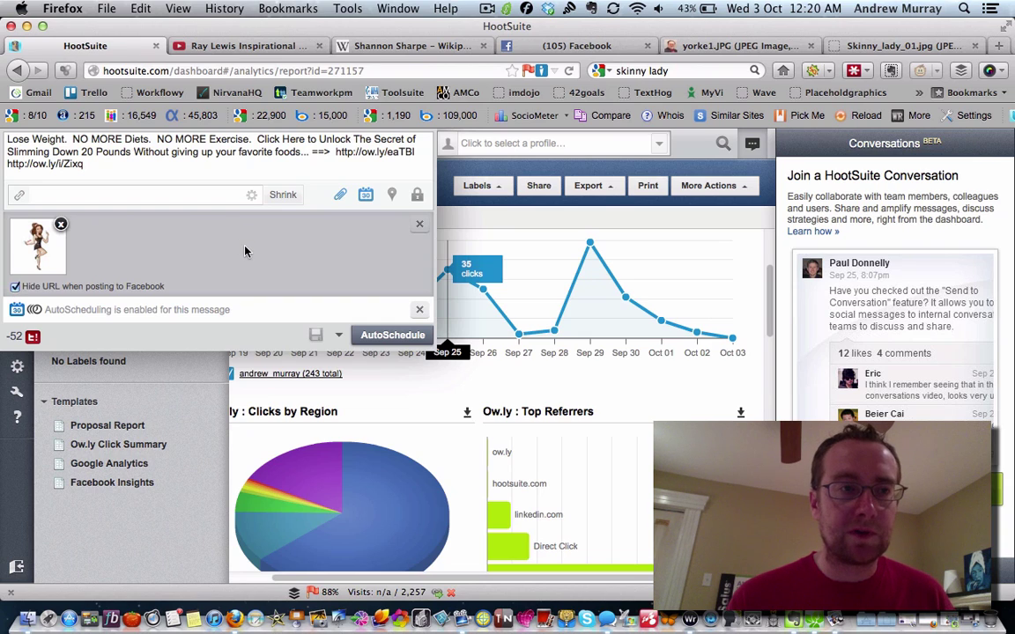
left_click(15, 286)
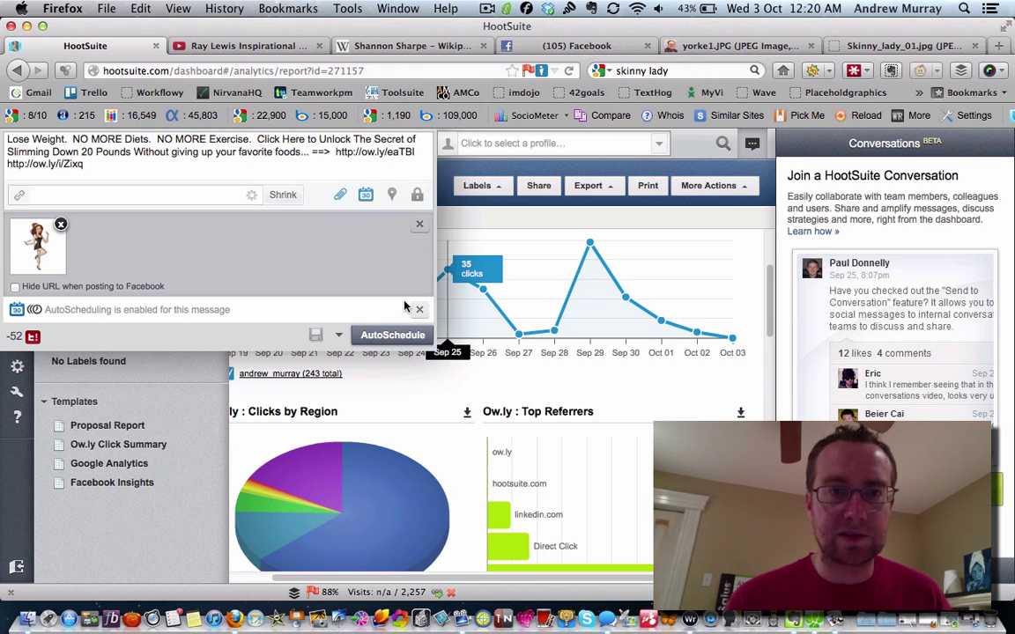
Step: Select All profiles, remove the trailing space from the 90DayWeightLossRevolution.com preview title, and AutoSchedule
left_click(559, 141)
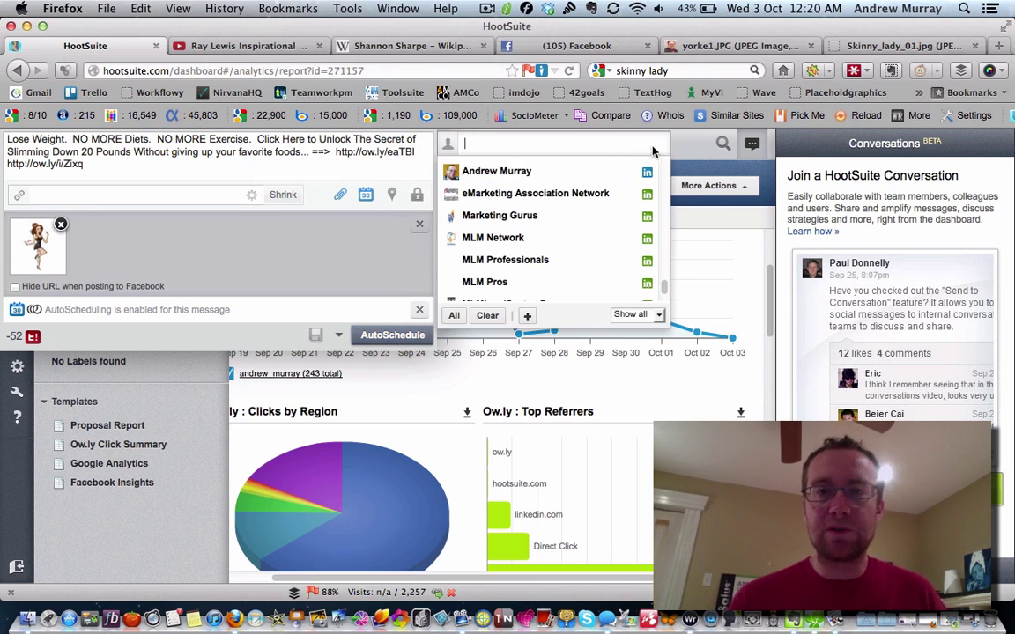
scroll(630, 198, "down", 15)
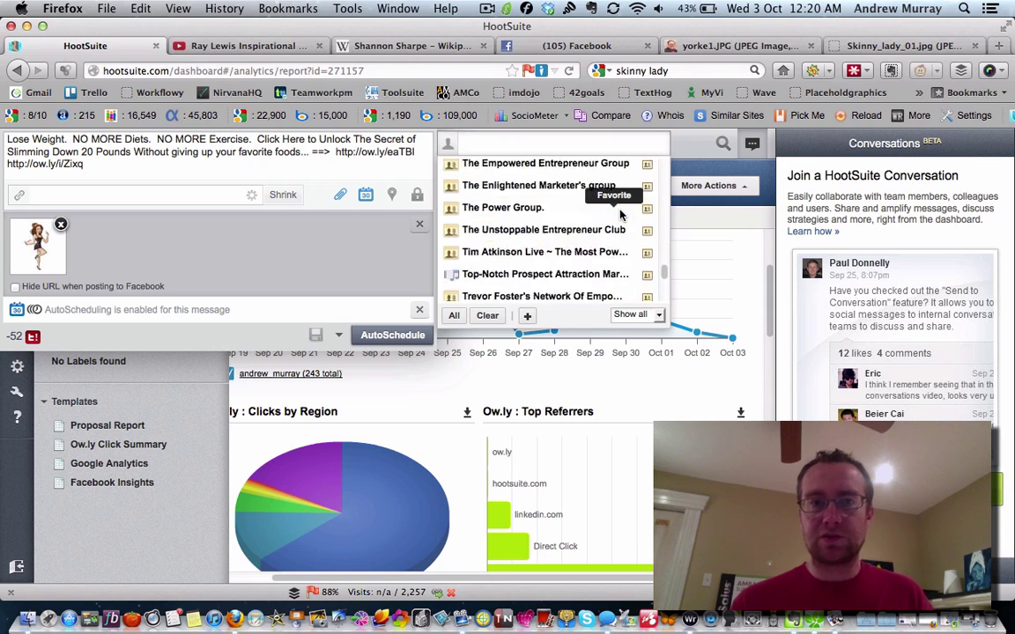
left_click(453, 314)
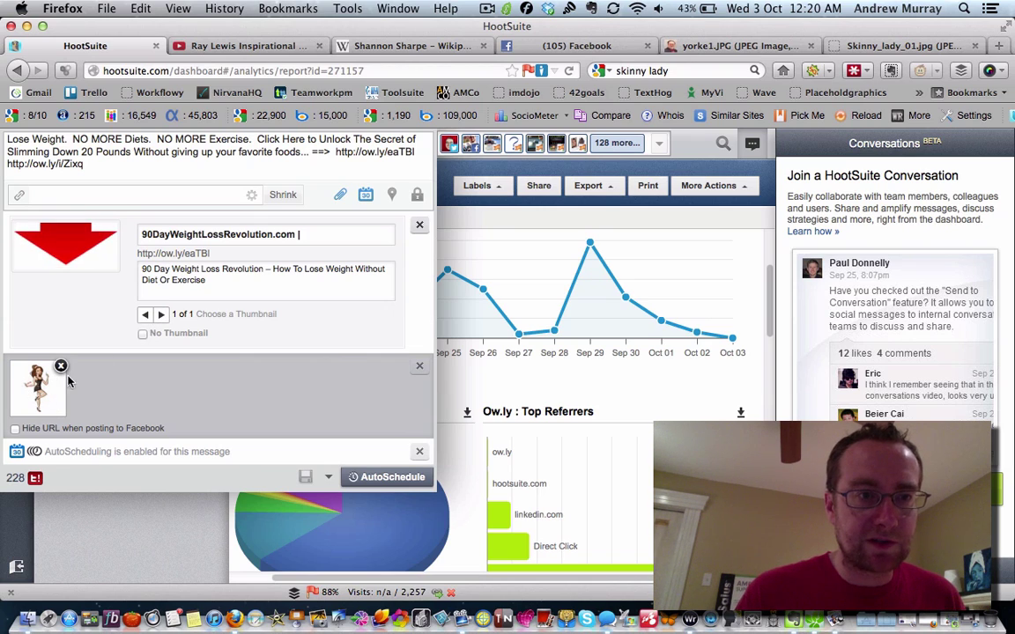
left_click(319, 236)
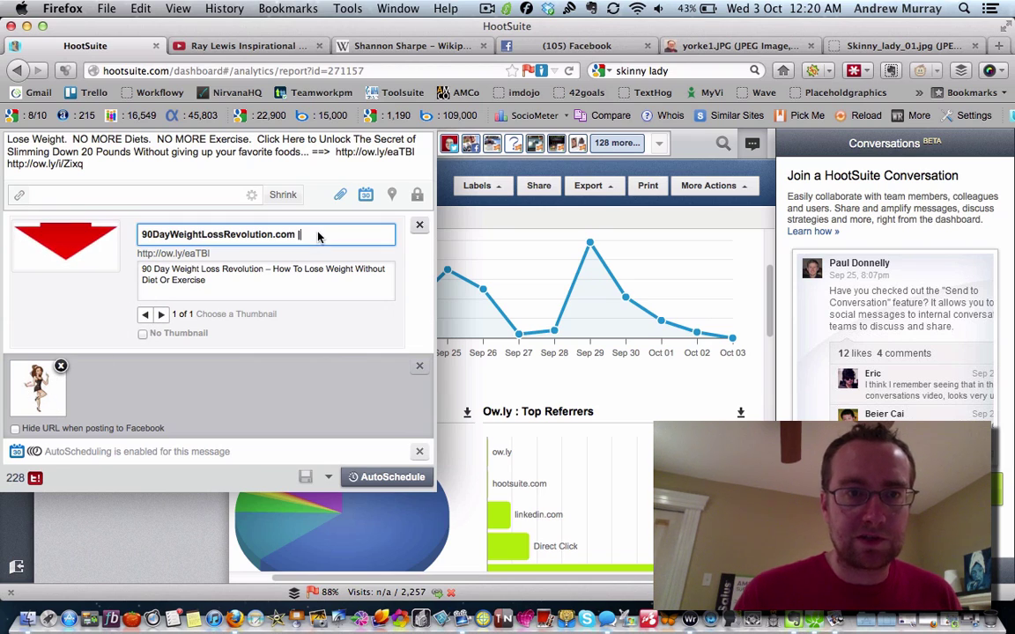
key("BackSpace")
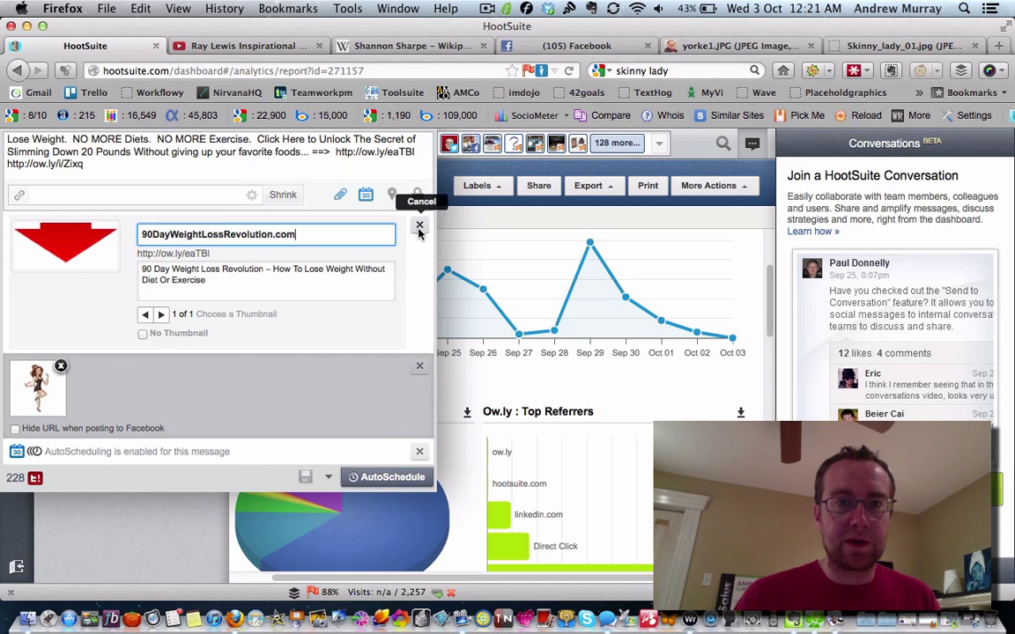
left_click(388, 478)
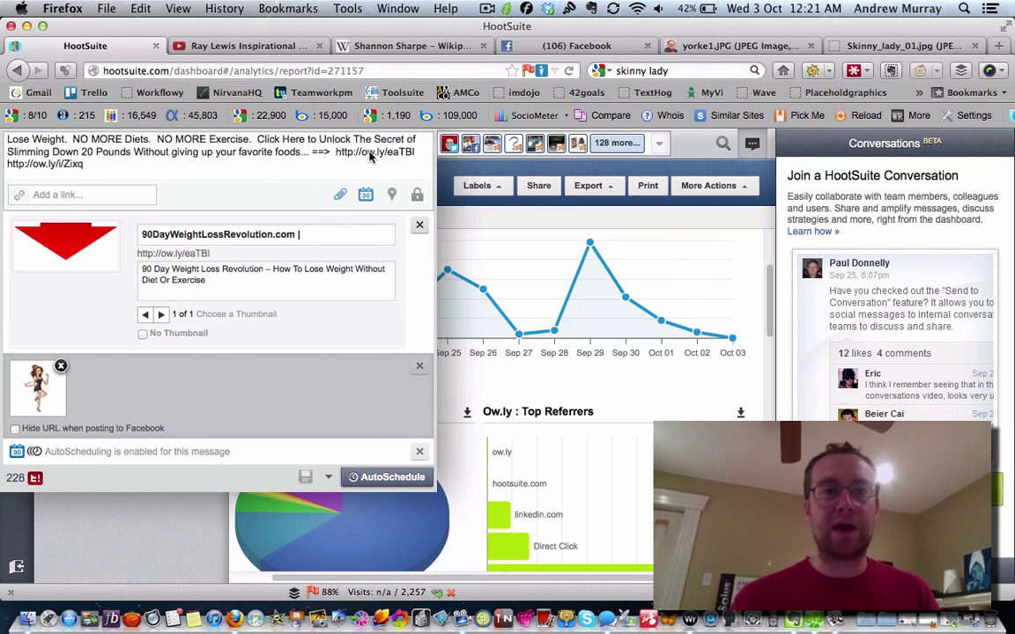
Step: From the saved-image tab, go to the ContactMe site by typing 'contactme' and open its home page
left_click(939, 50)
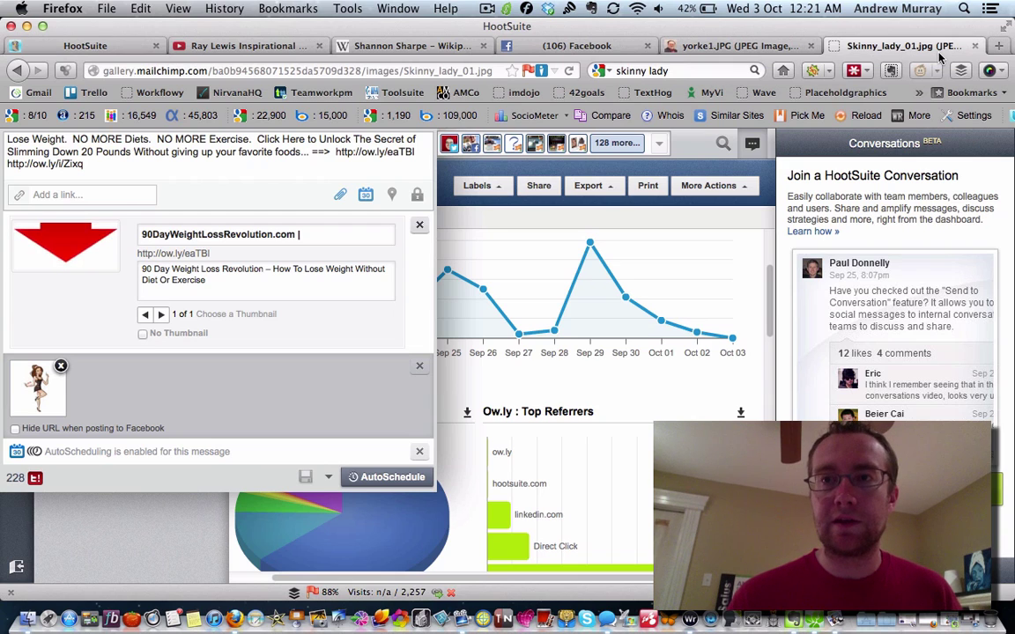
left_click(473, 75)
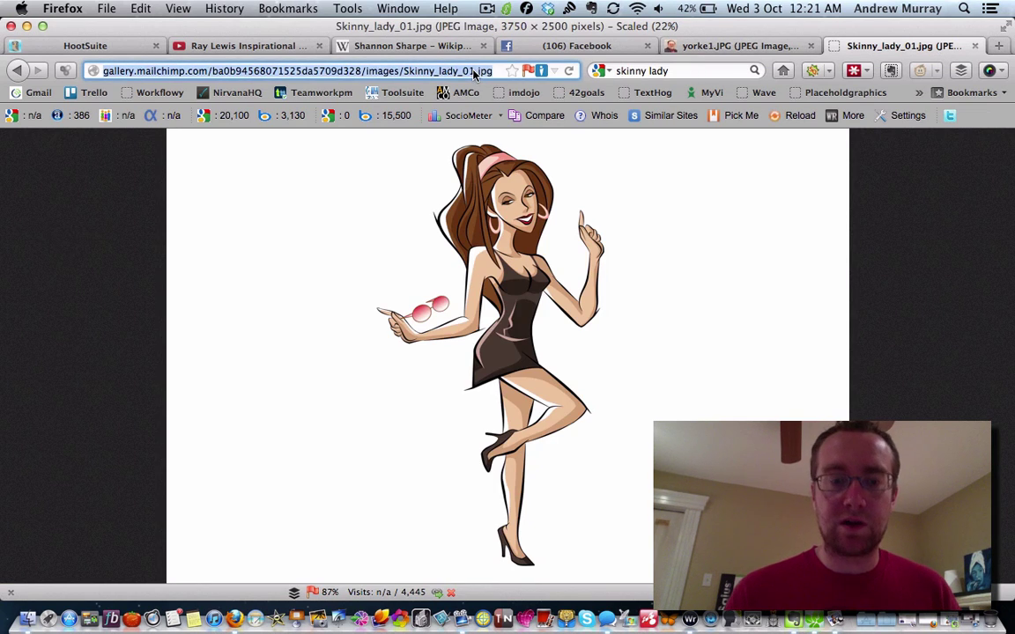
type("contactme")
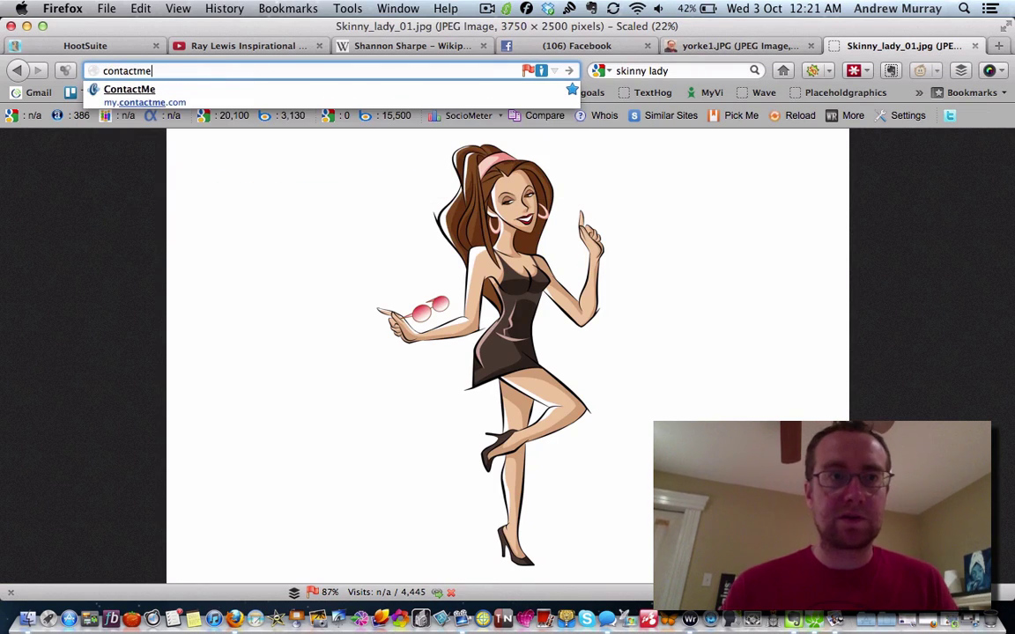
left_click(423, 95)
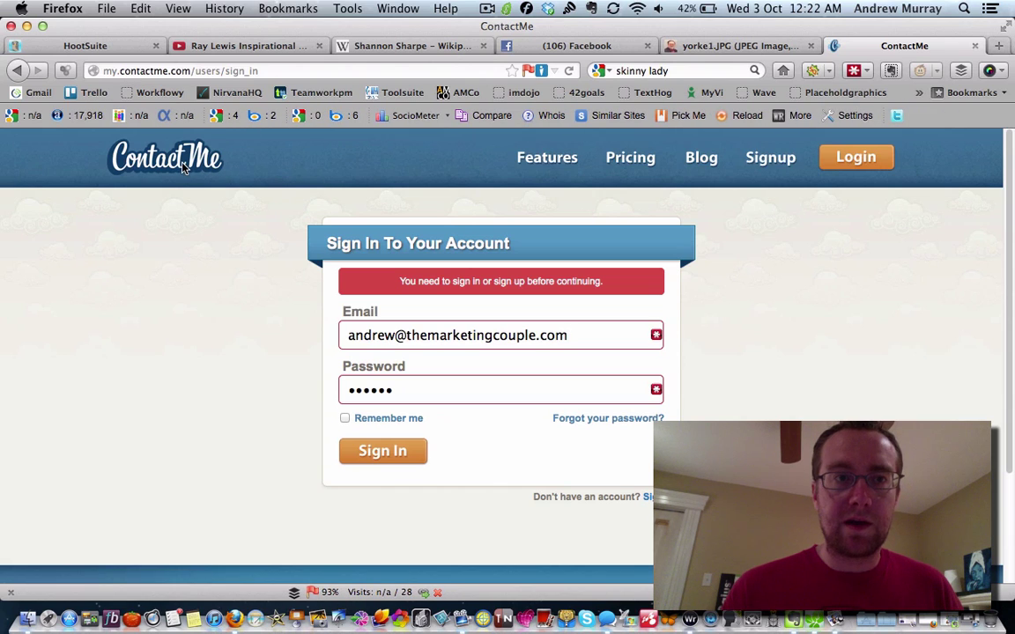
left_click(167, 155)
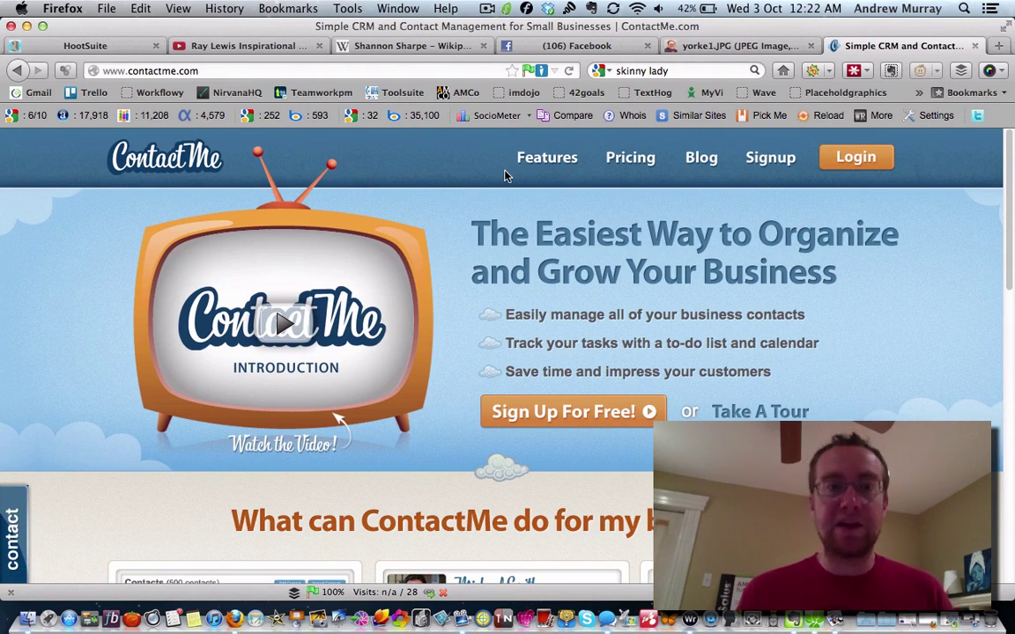
scroll(617, 160, "down", 5)
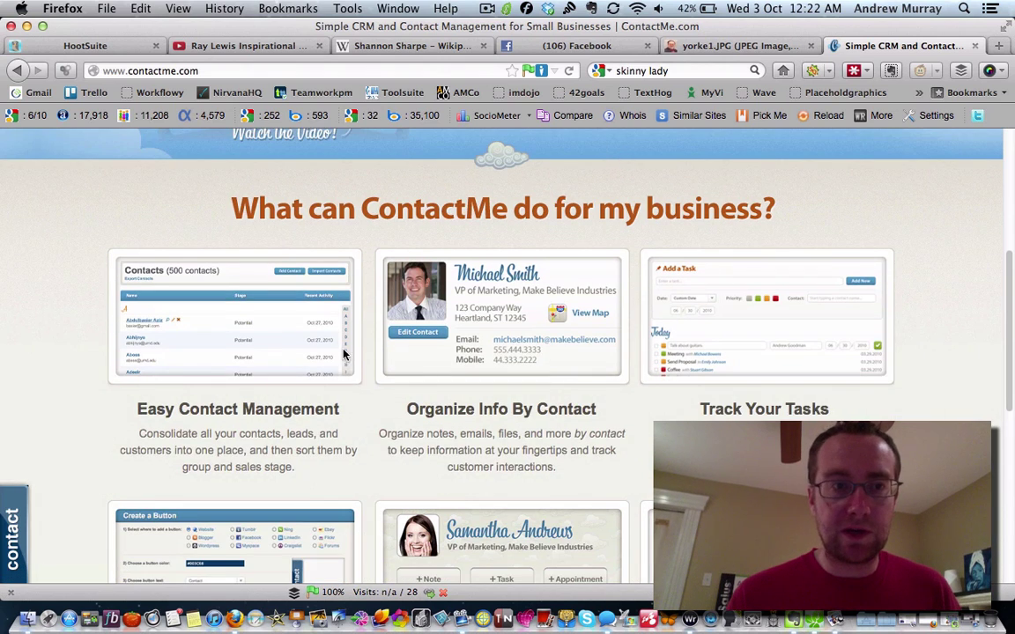
scroll(548, 372, "up", 5)
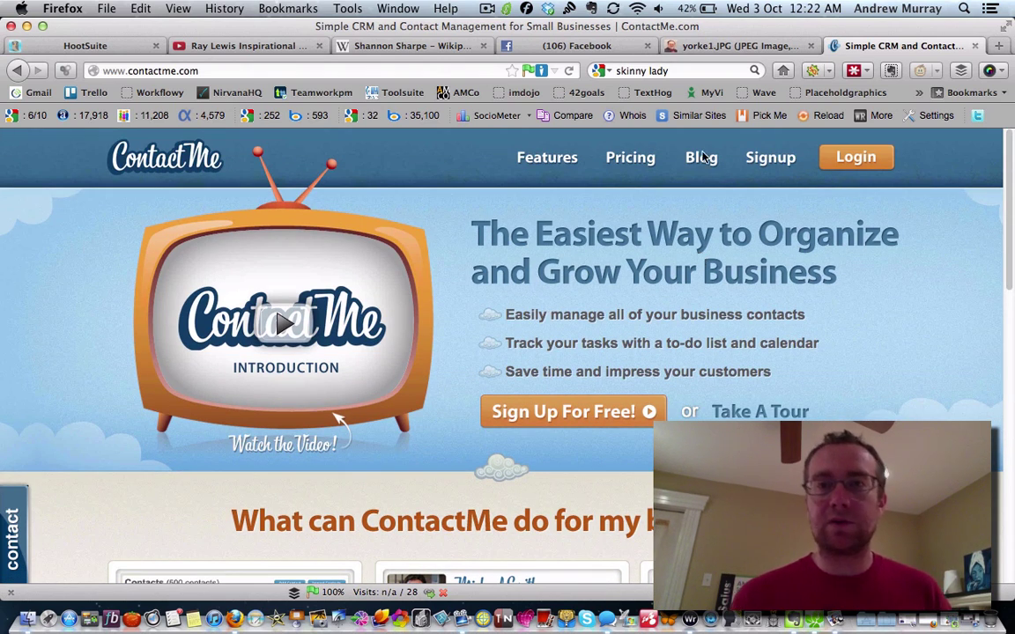
Step: Go to Wufoo and log in with the second saved account
left_click(463, 74)
type("wufoo.com/")
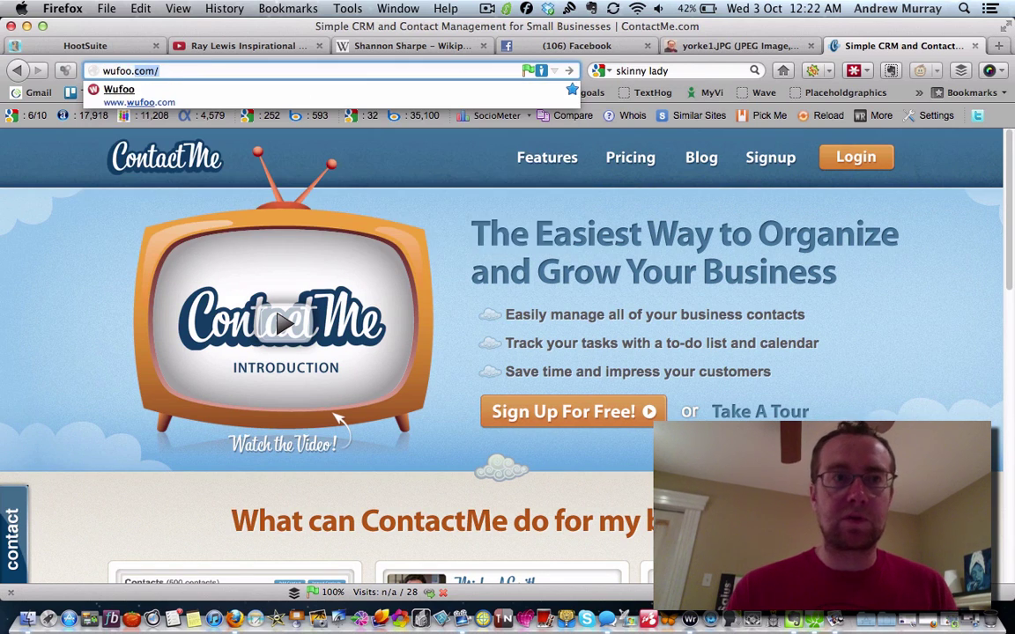
left_click(439, 101)
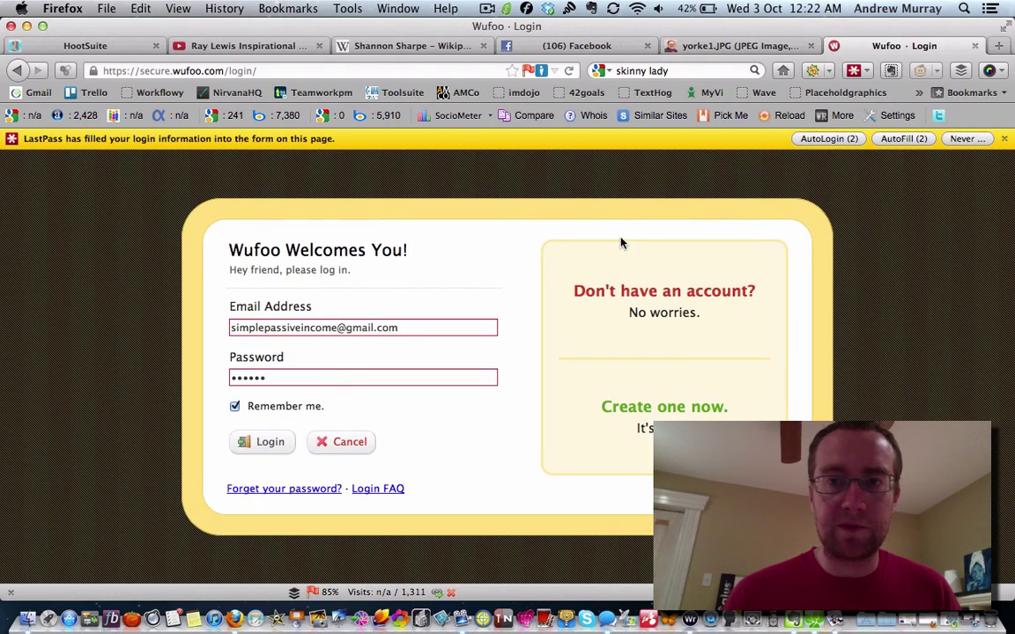
left_click(900, 139)
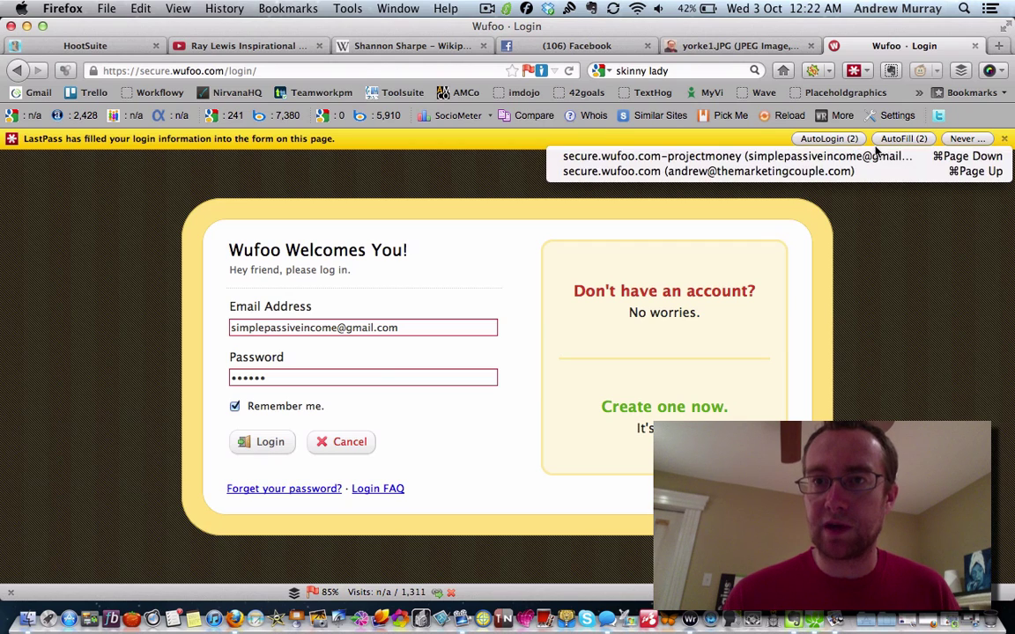
left_click(843, 169)
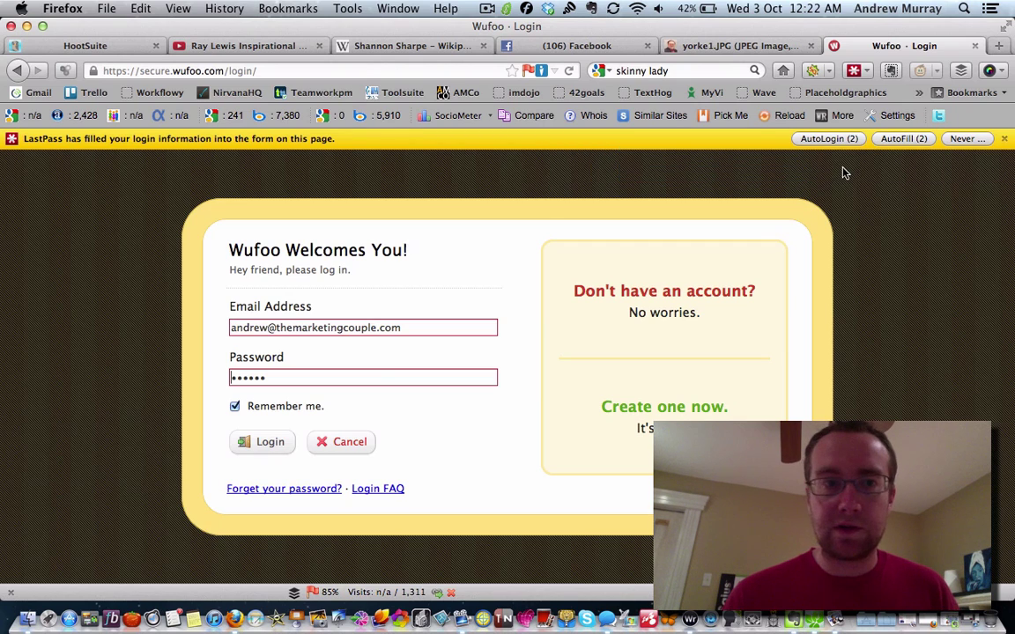
left_click(275, 443)
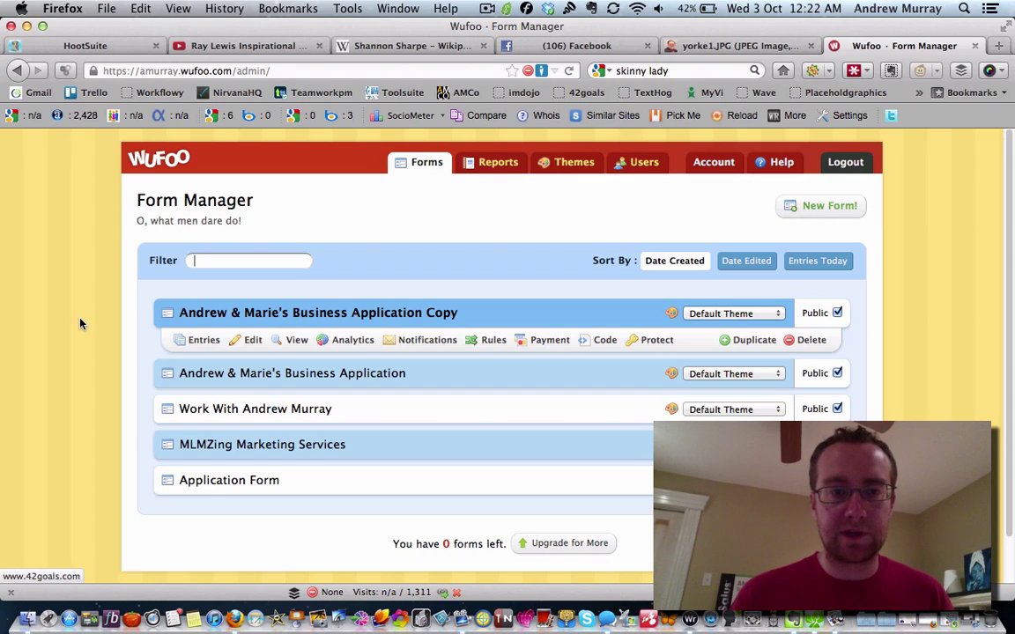
Step: Open the Business Application form's link codes and select its permanent shortlink URL
left_click(236, 374)
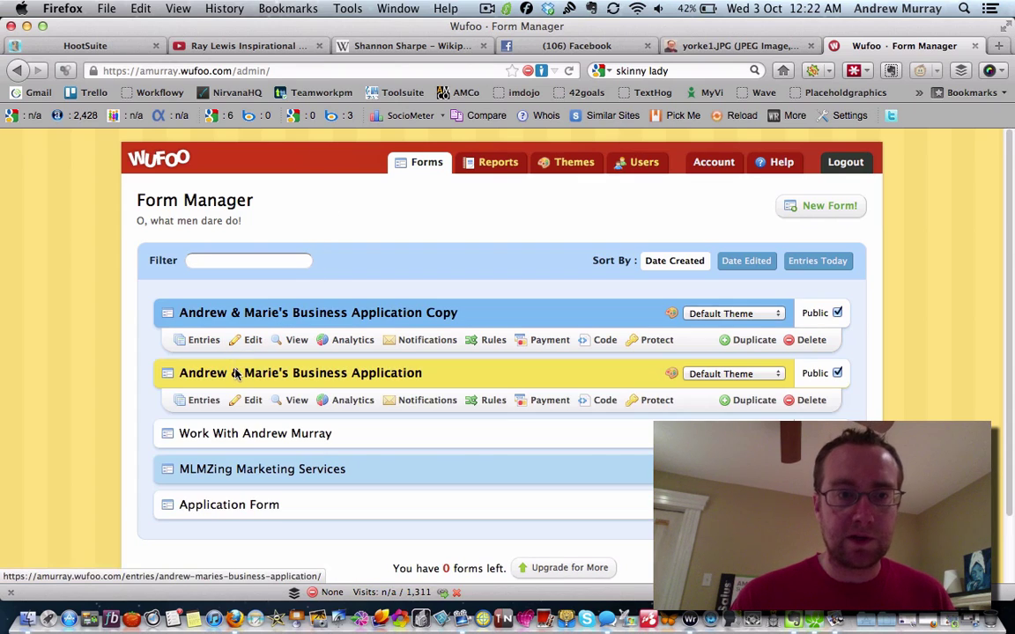
left_click(595, 401)
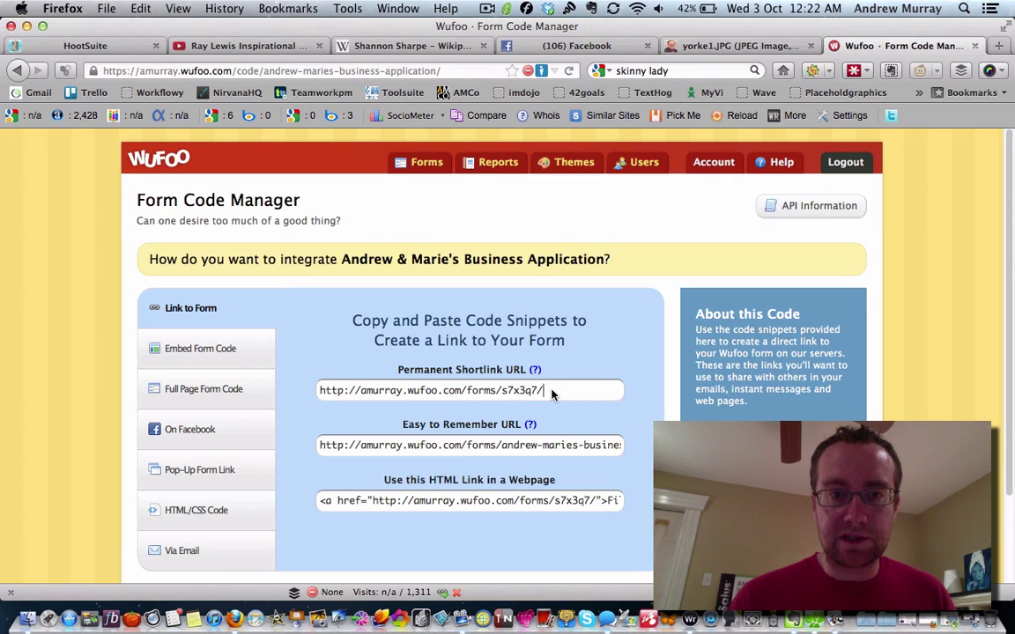
left_click(552, 394)
key("super+c")
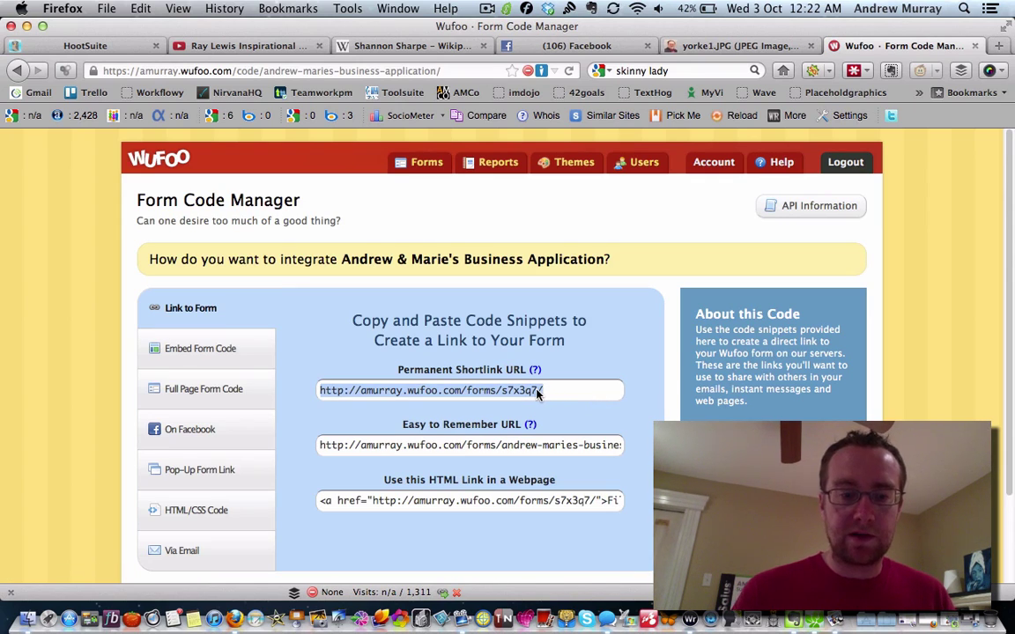
left_click(999, 48)
Step: Paste the permanent shortlink into the new tab and load the Business Application form
key("super+v")
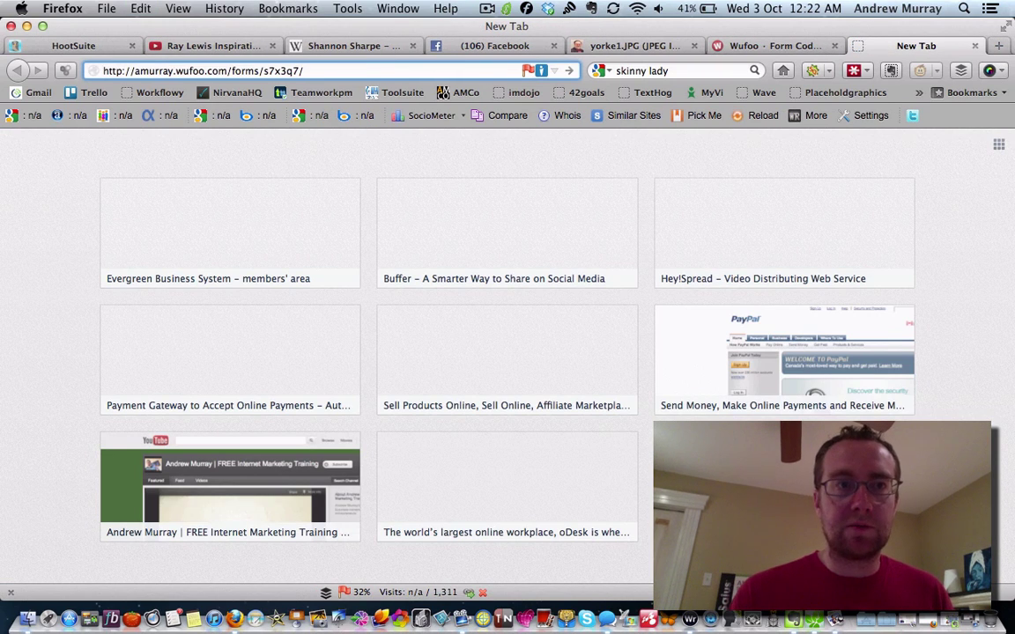
key("Return")
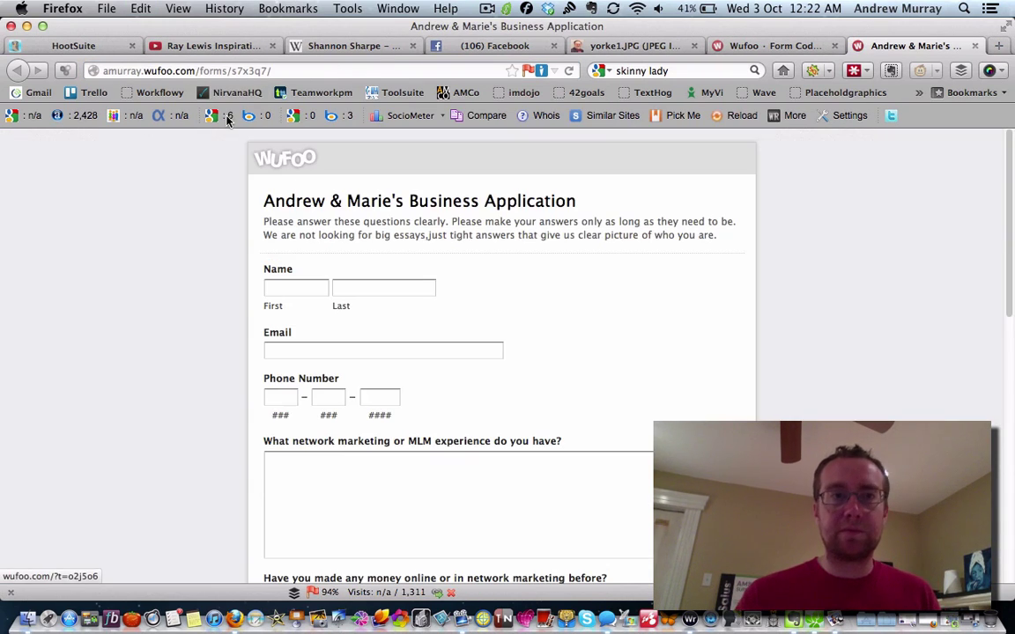
left_click(216, 74)
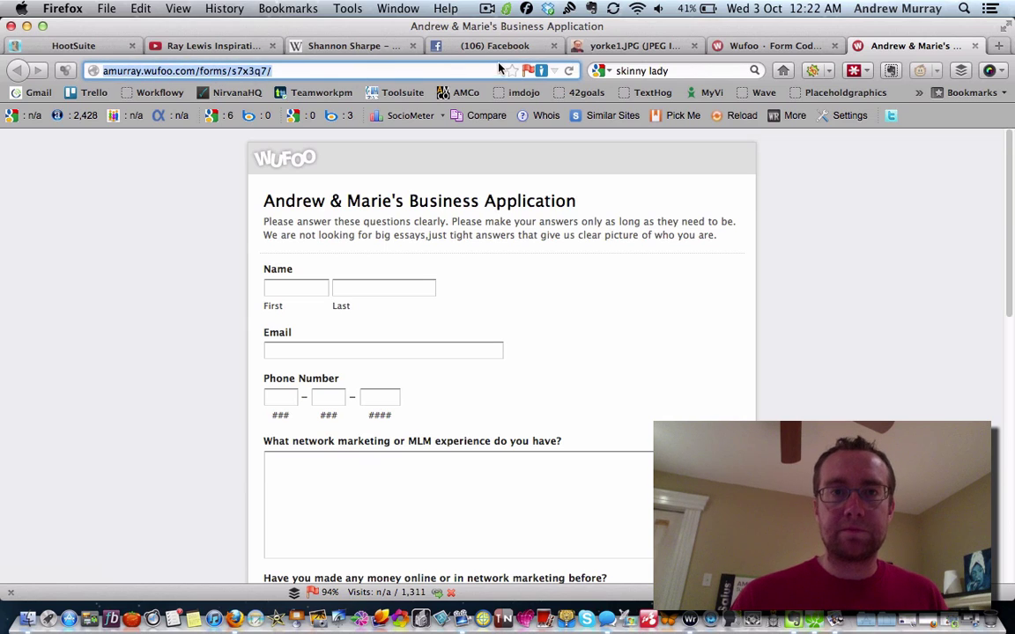
Step: Move through the Facebook Groups, Wikipedia and YouTube tabs back to the HootSuite draft post
left_click(459, 49)
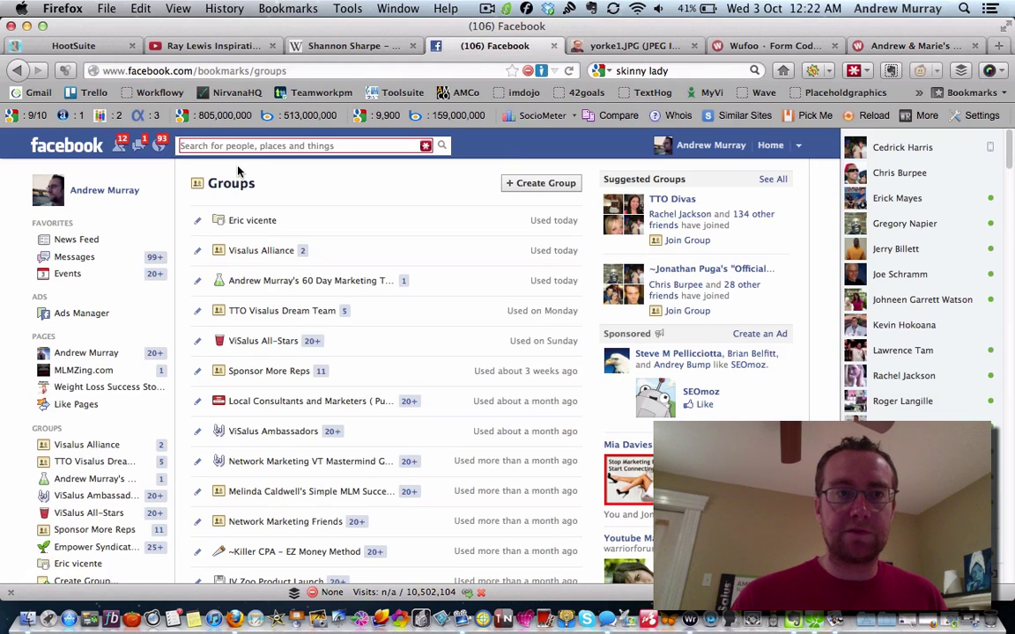
left_click(348, 45)
left_click(238, 45)
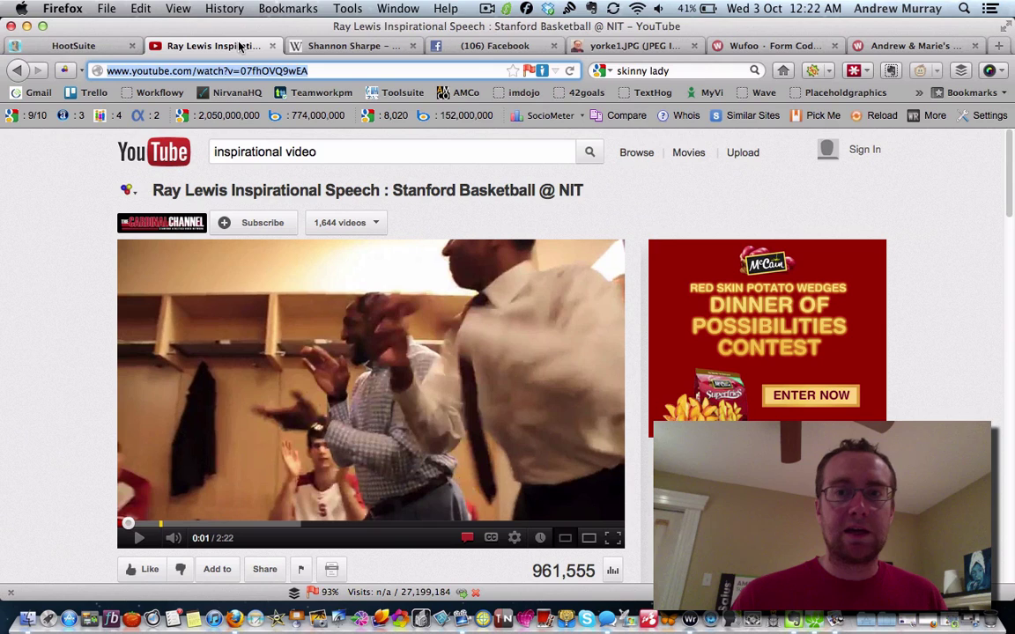
left_click(88, 46)
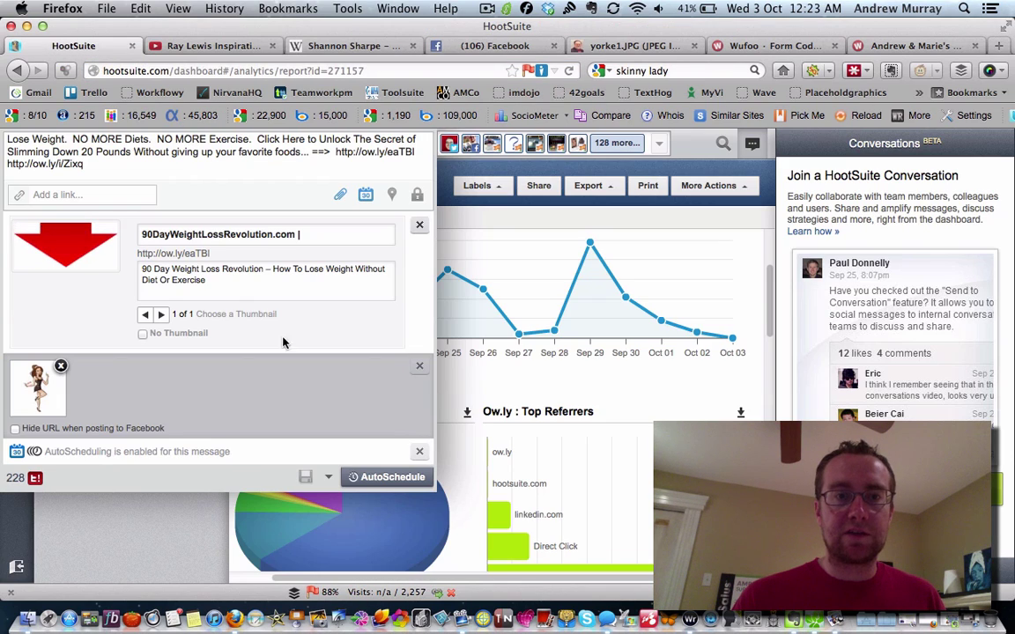
Step: Auto-schedule the weight-loss promo, collapse the composer, and return to the Business Application form tab
left_click(383, 478)
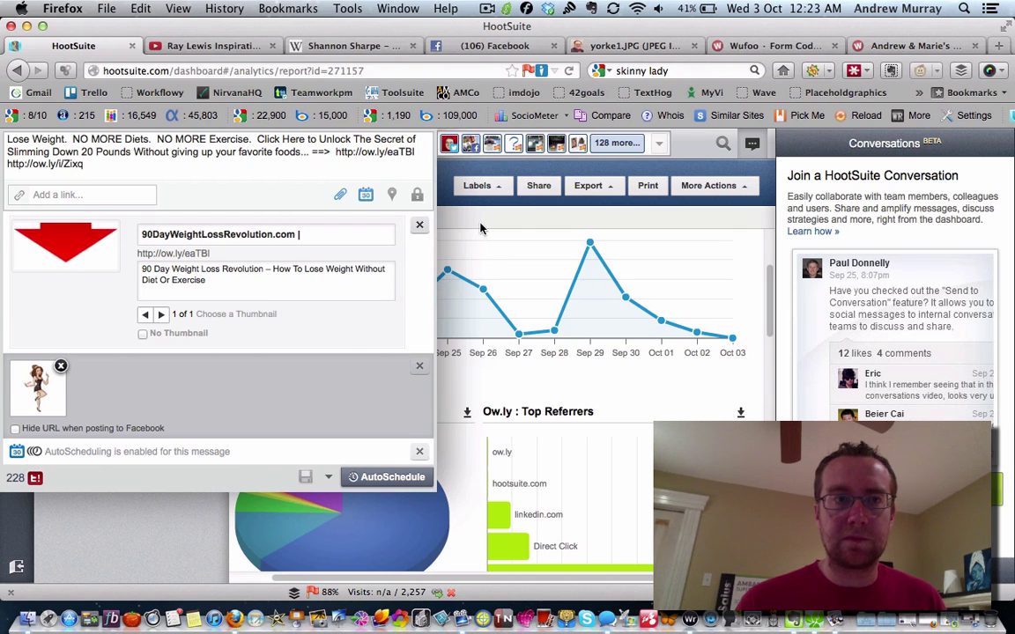
left_click(481, 228)
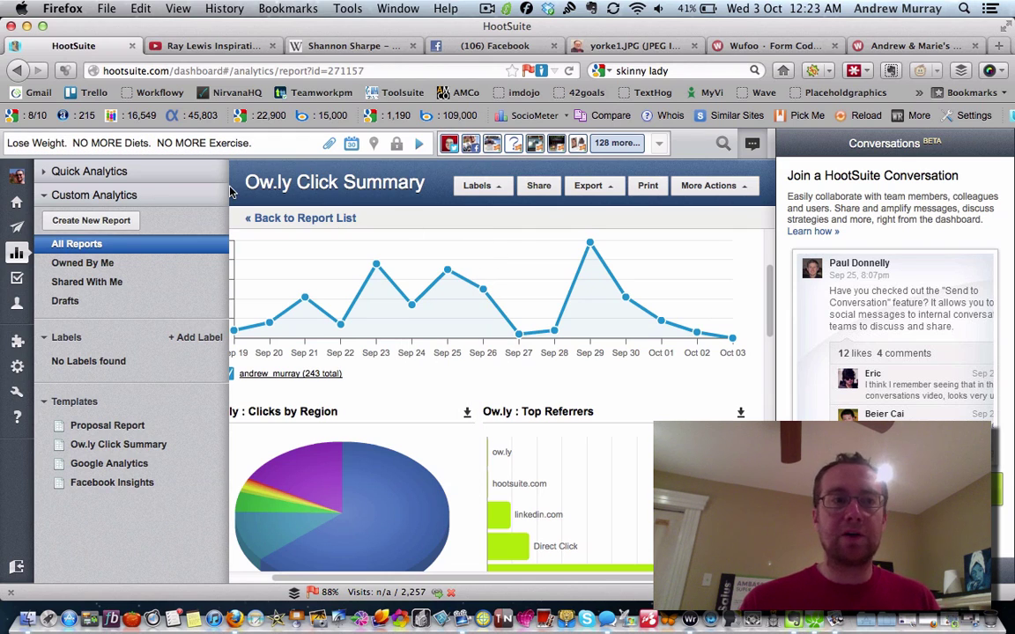
left_click(916, 44)
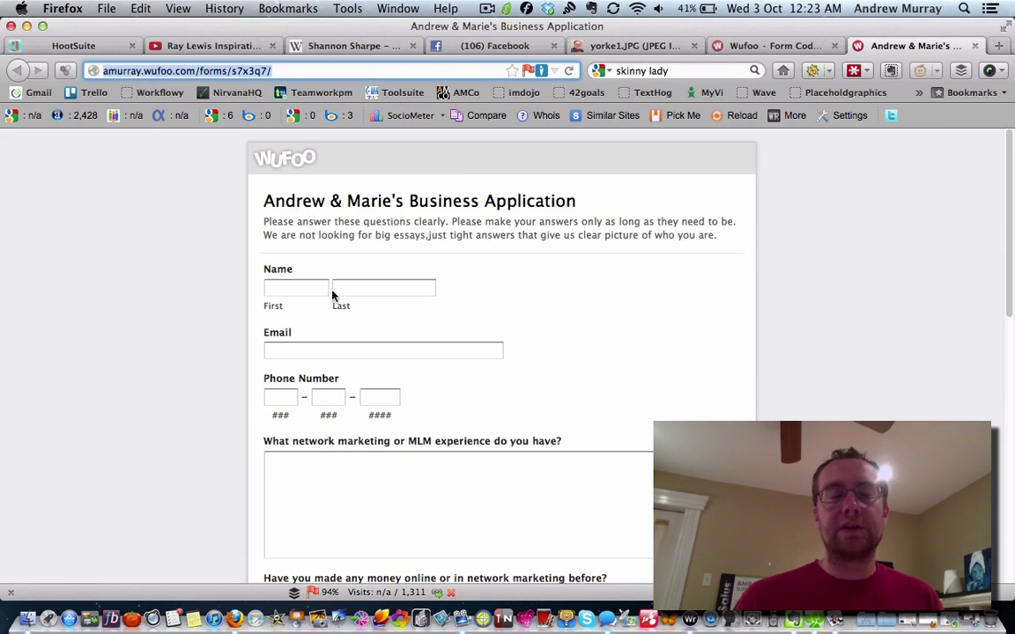
Step: Check the form's Name, Email and MLM experience fields and their context options without entering anything
left_click(344, 290)
right_click(357, 280)
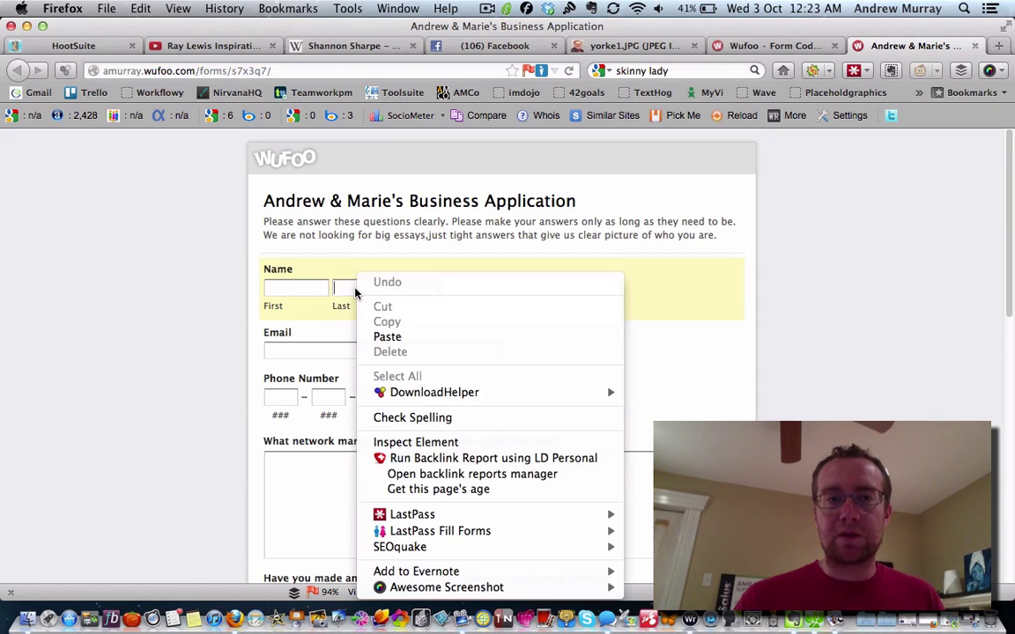
left_click(317, 308)
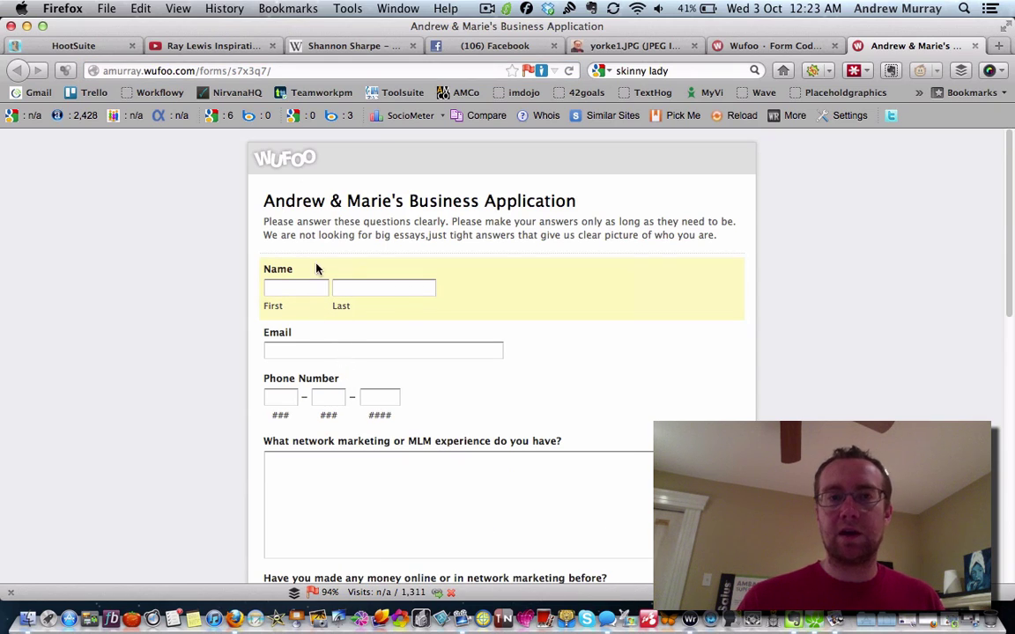
right_click(365, 352)
left_click(336, 326)
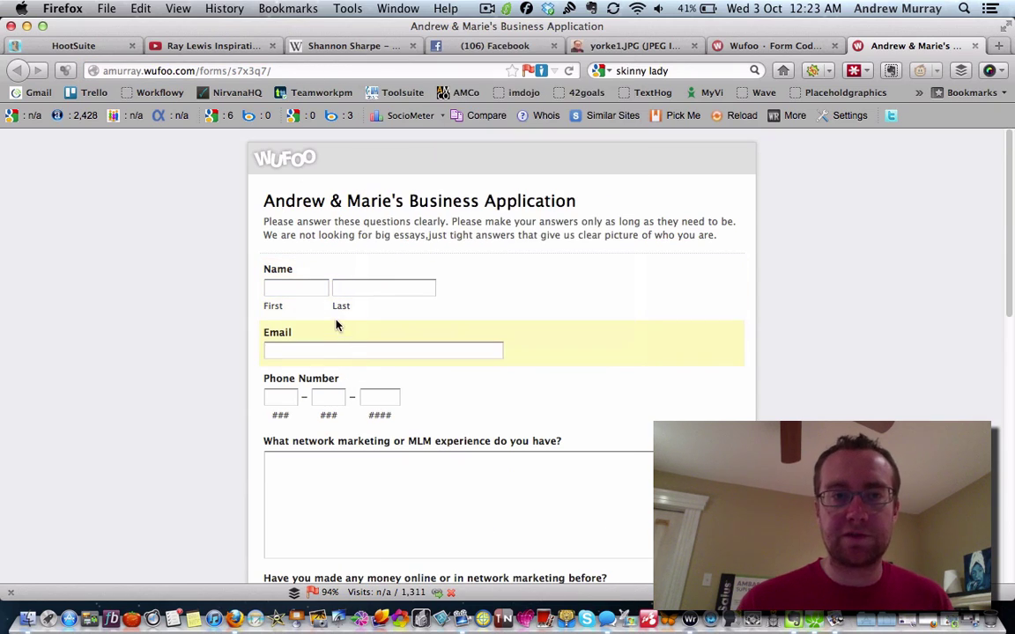
left_click(339, 288)
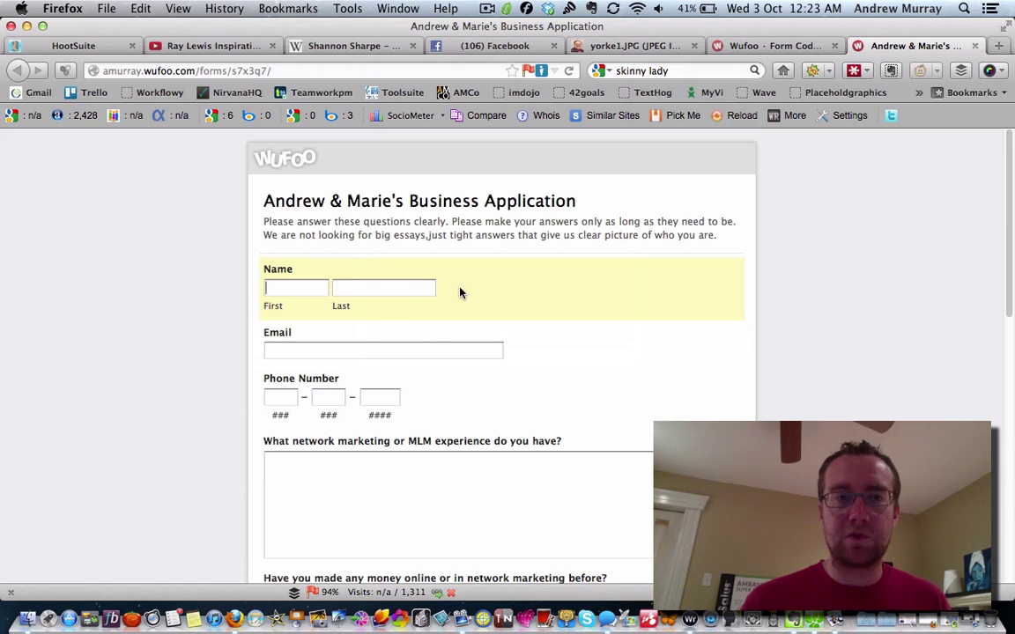
left_click(470, 349)
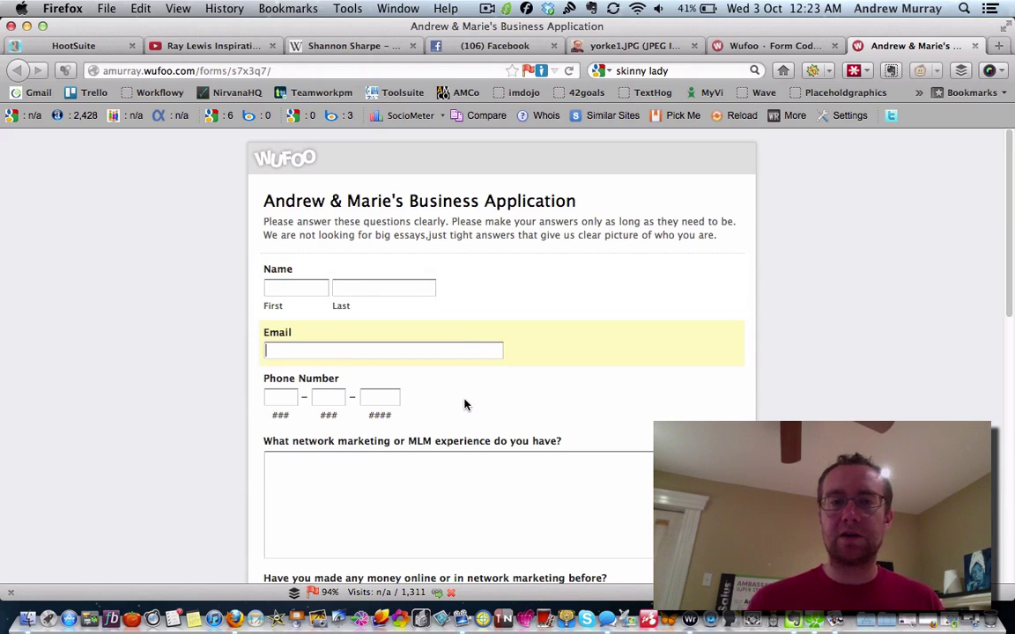
left_click(456, 475)
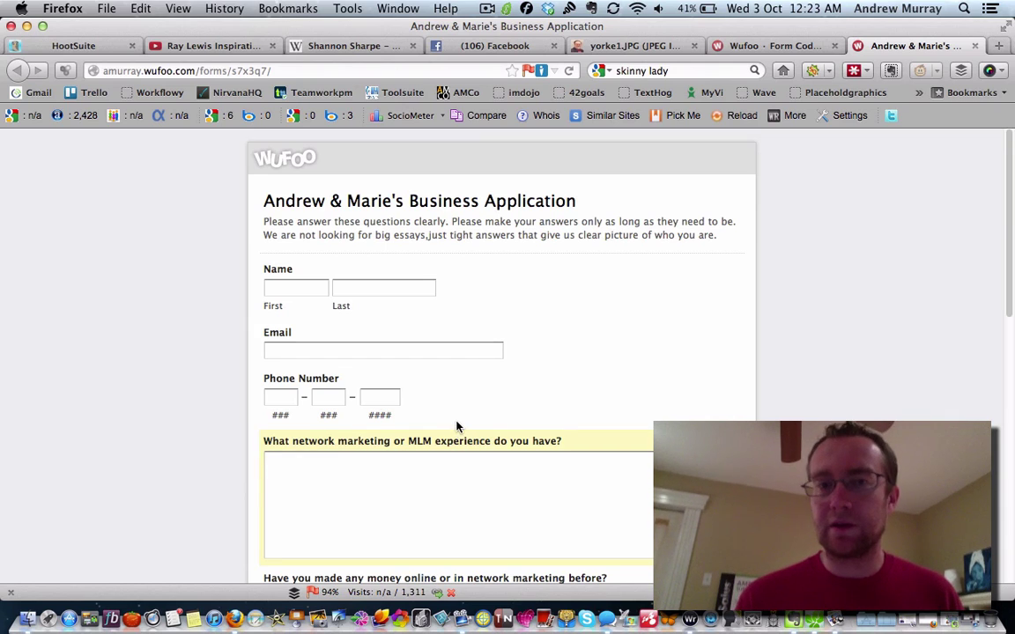
left_click(780, 45)
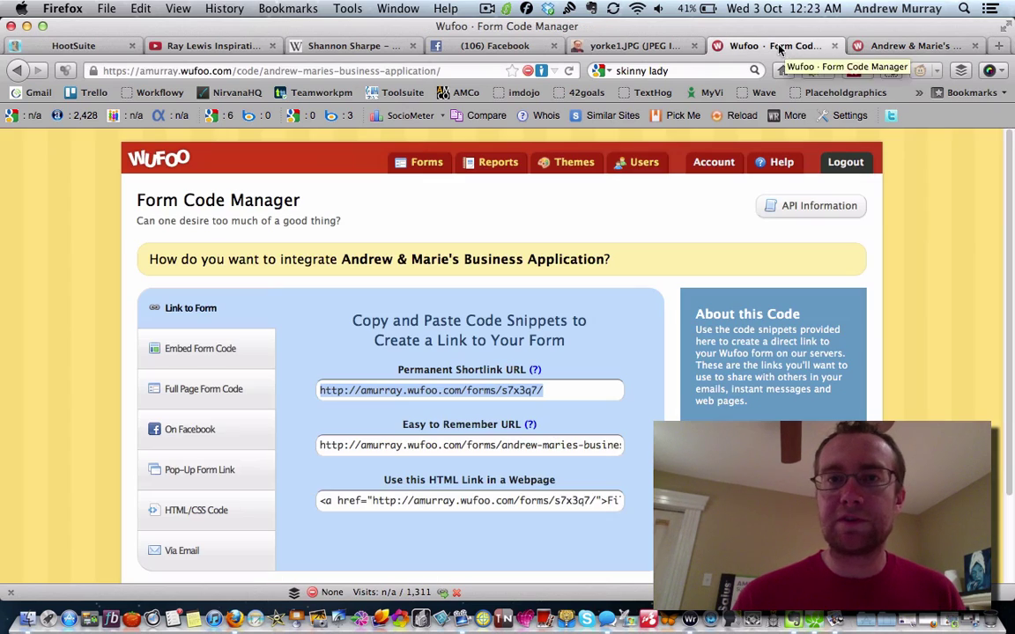
Step: Move through the Facebook Groups, Wikipedia and YouTube tabs to the HootSuite report tab
left_click(441, 48)
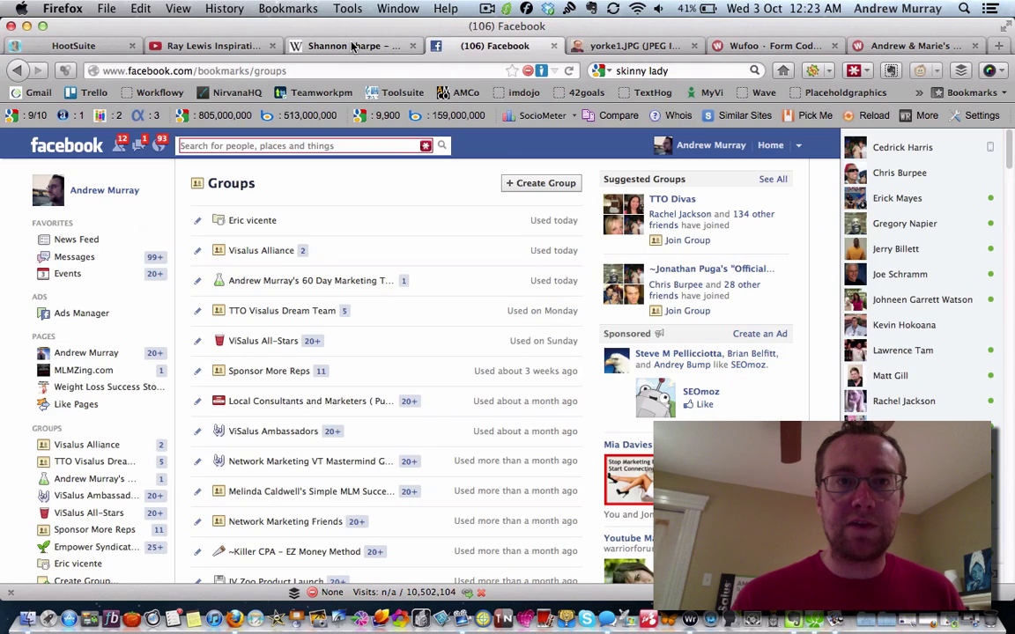
left_click(341, 48)
left_click(212, 47)
left_click(89, 47)
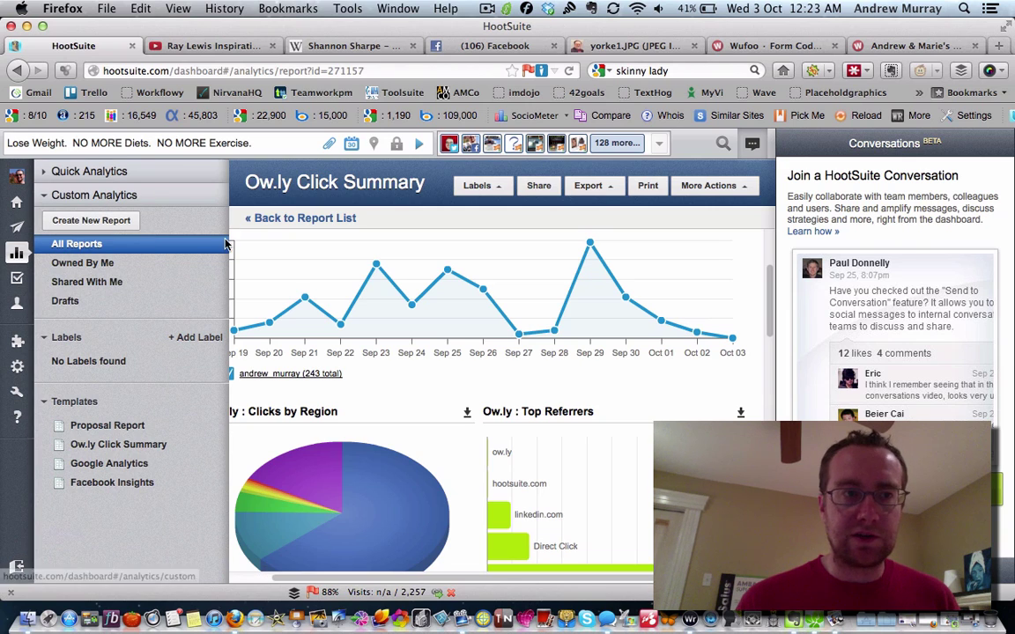
Step: Open Ow.ly Click Summary from Analytics > All Reports and scroll to the Most Popular Links table
mouse_move(13, 231)
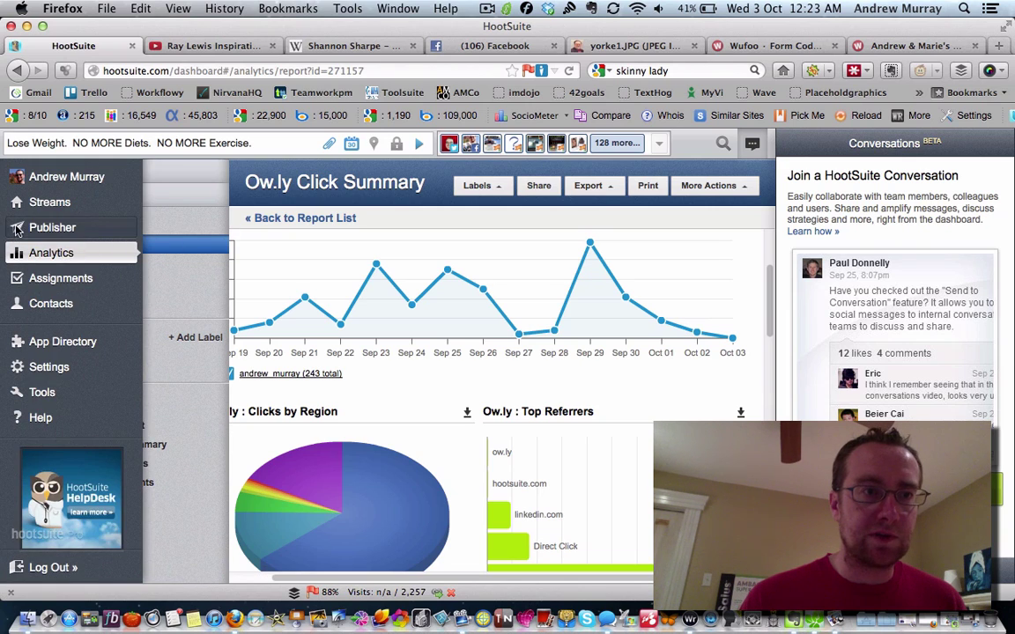
left_click(51, 253)
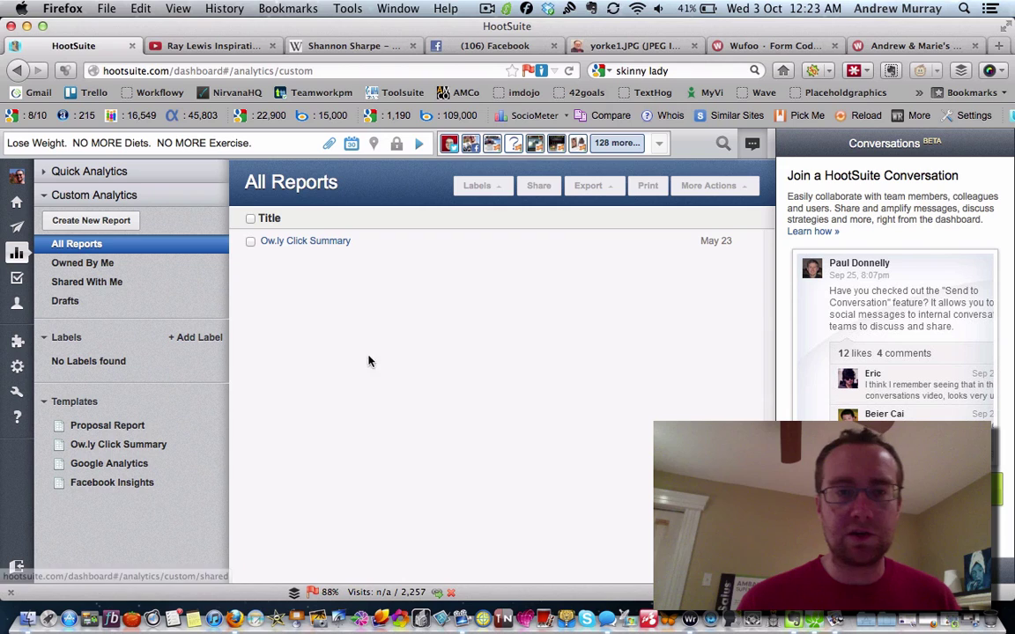
left_click(310, 242)
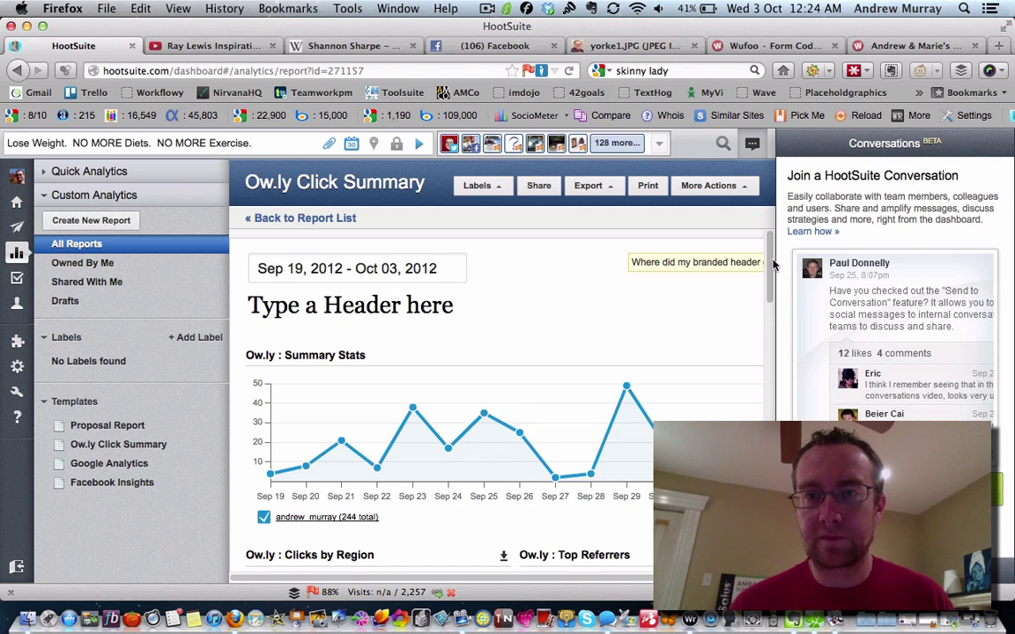
left_click_drag(772, 264, 784, 422)
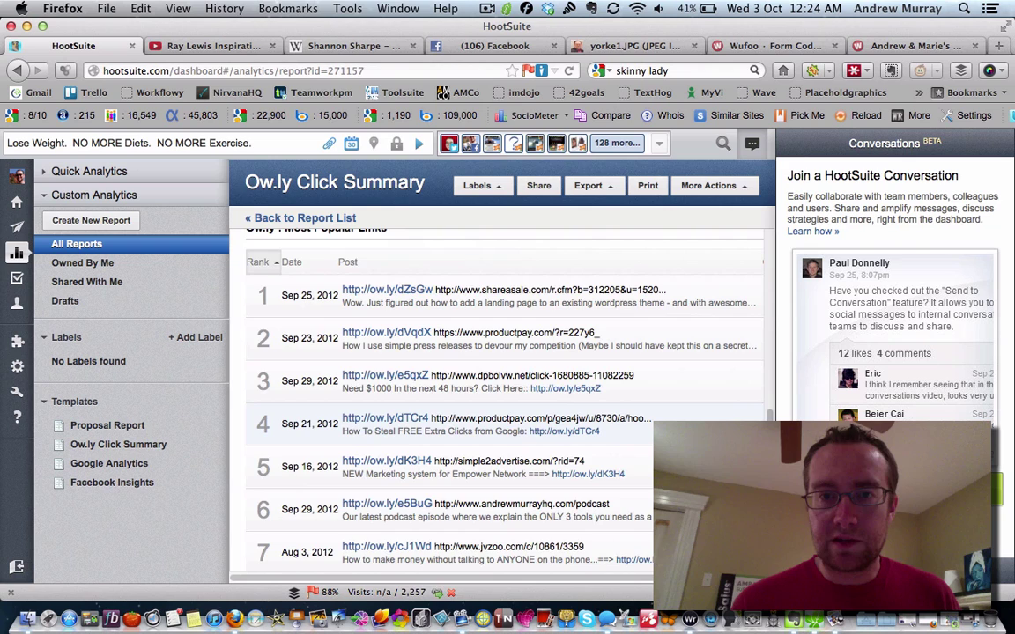
scroll(711, 352, "right", 3)
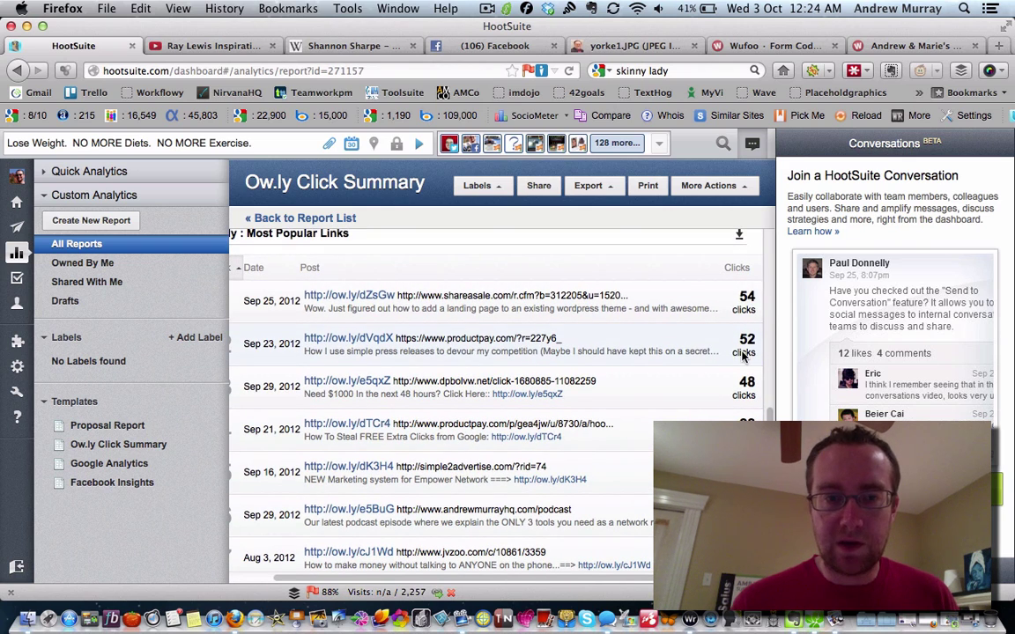
scroll(742, 355, "down", 5)
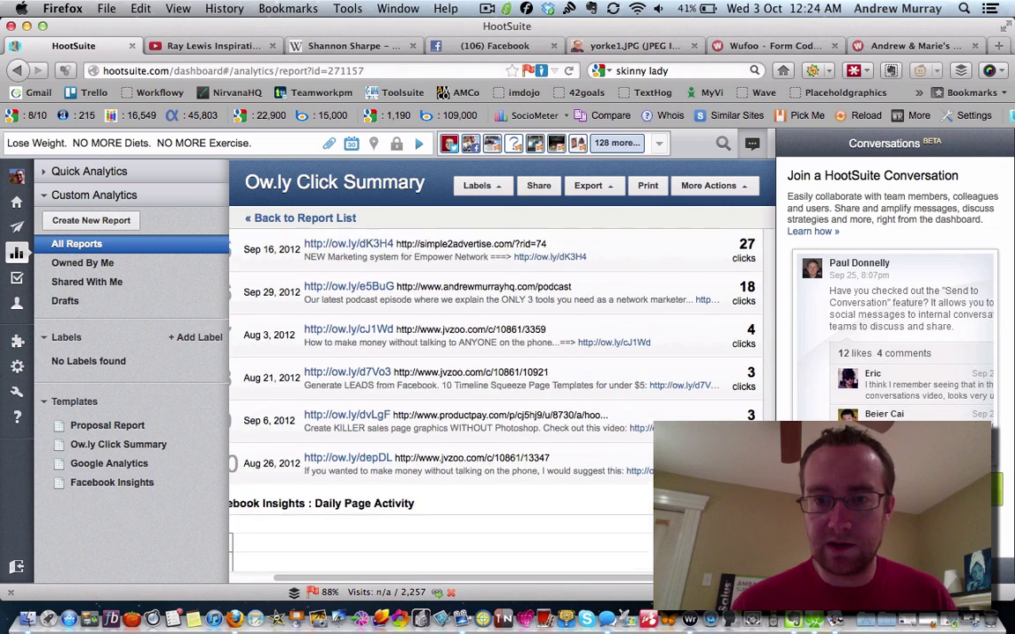
scroll(749, 379, "down", 1)
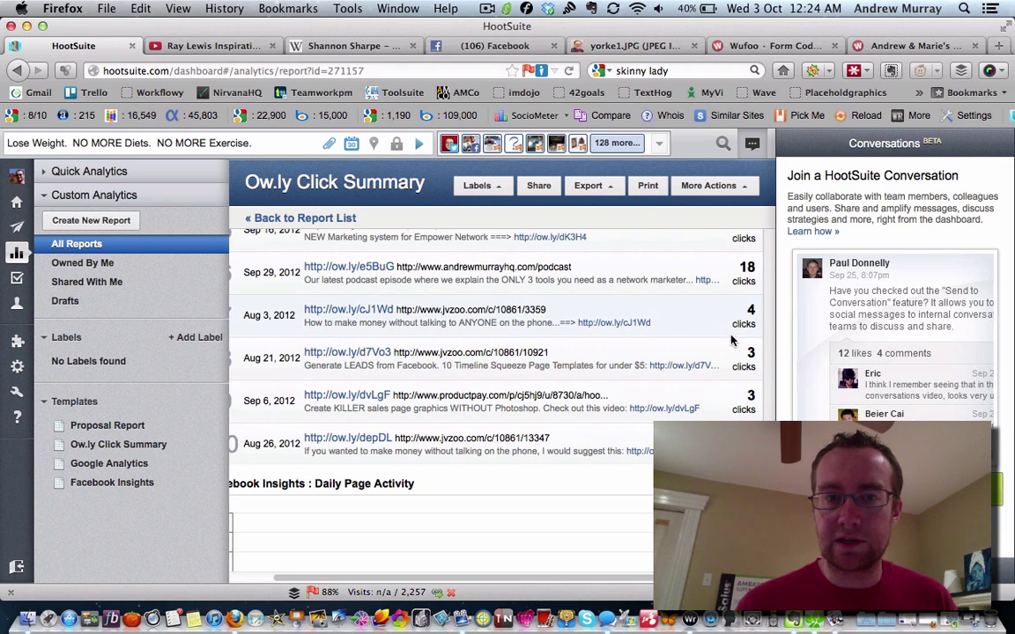
Step: Scroll back to the 54- and 52-click top links and reload the report page
scroll(493, 396, "up", 5)
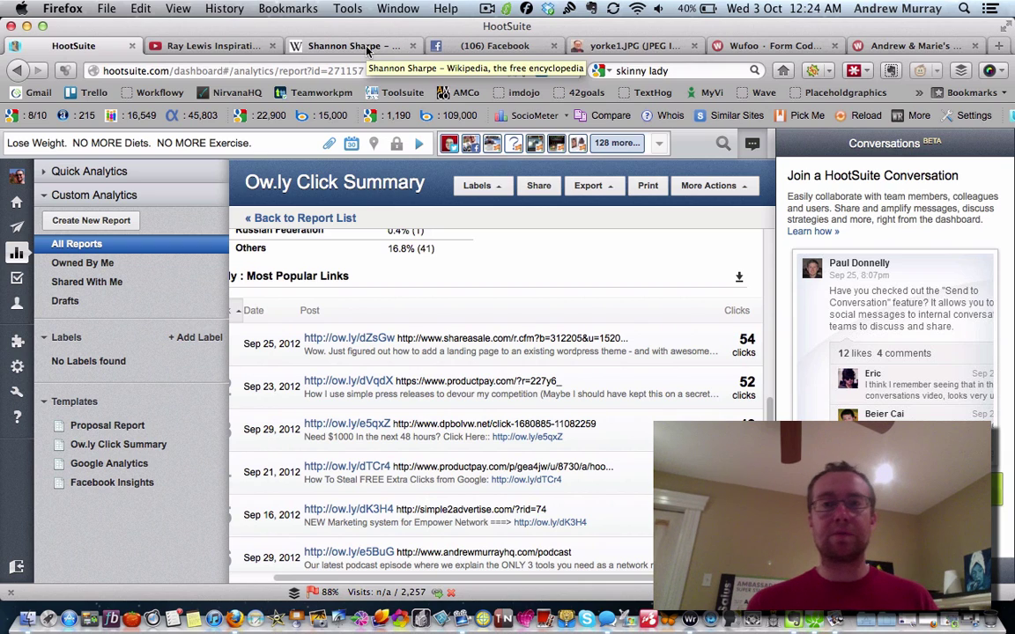
key("super+r")
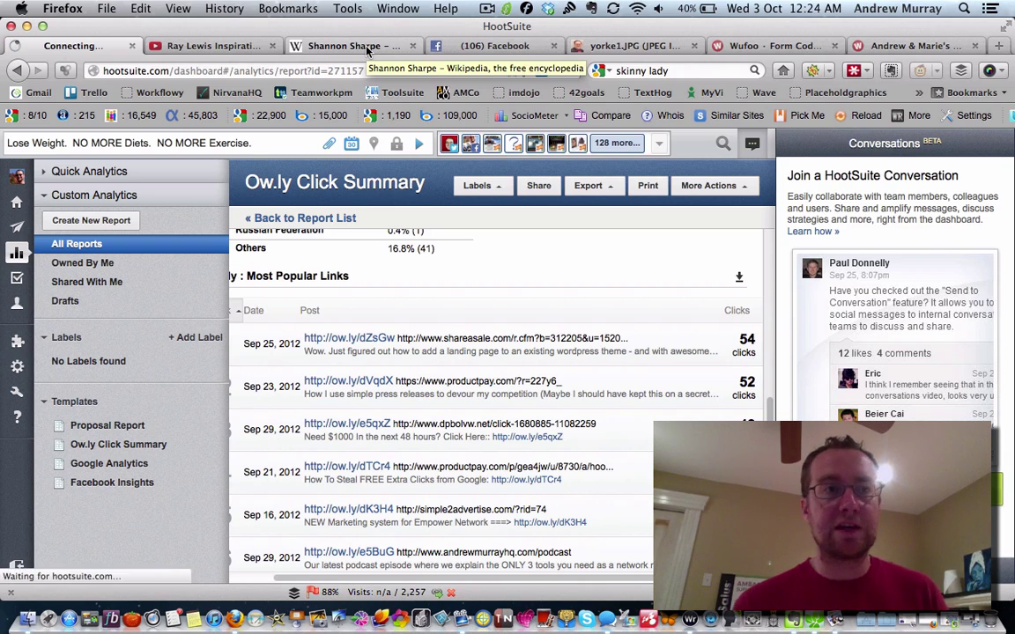